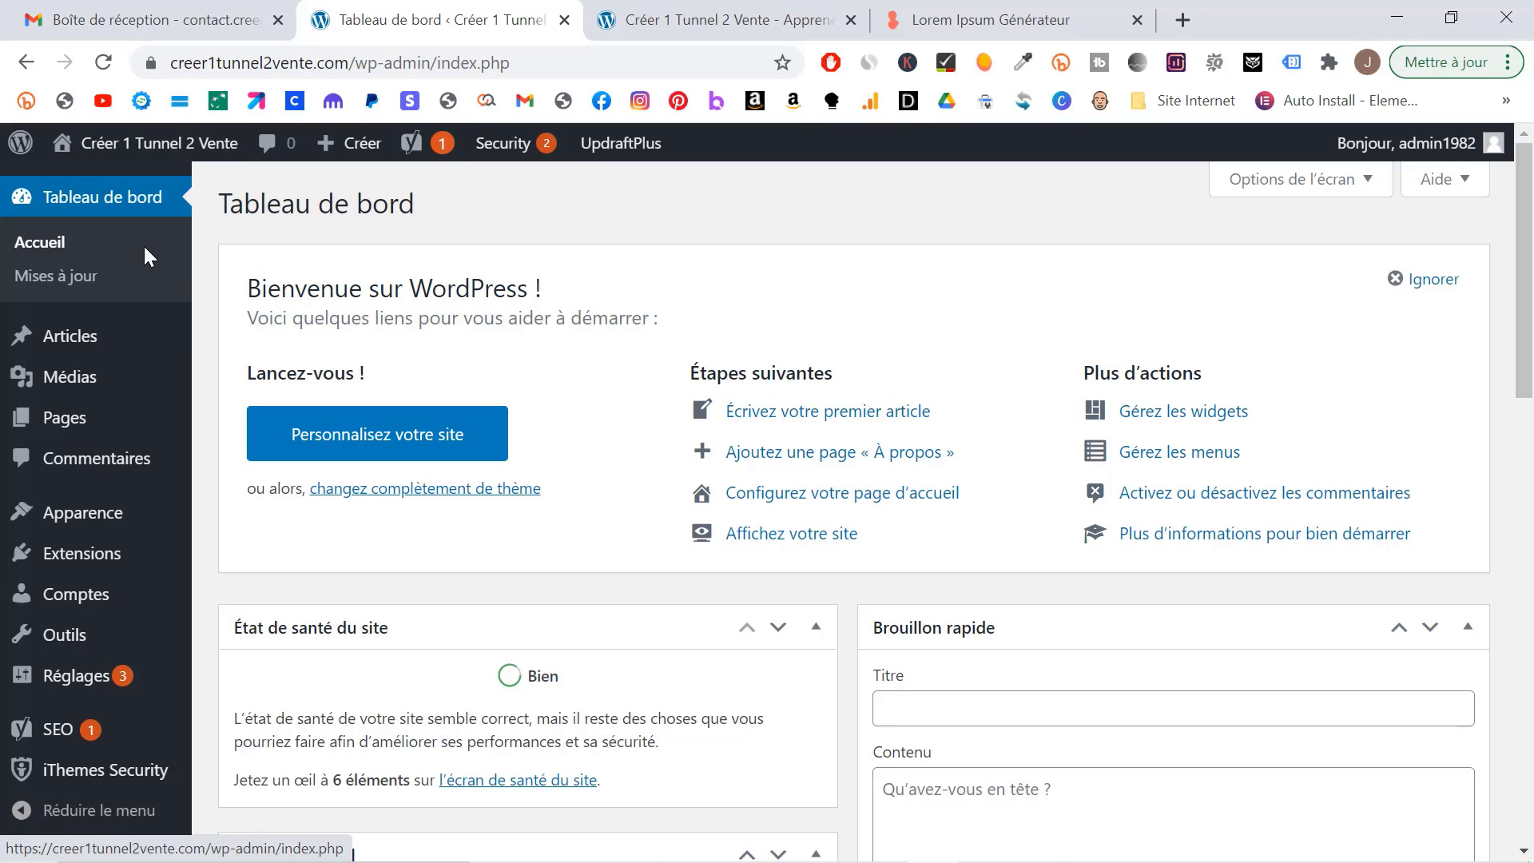
- Create and publish a page titled "Blog" with the body text "Retrouvez tous les articles du blog dans cette section :"
{"action": "mouse_move", "coordinate": [61, 415]}
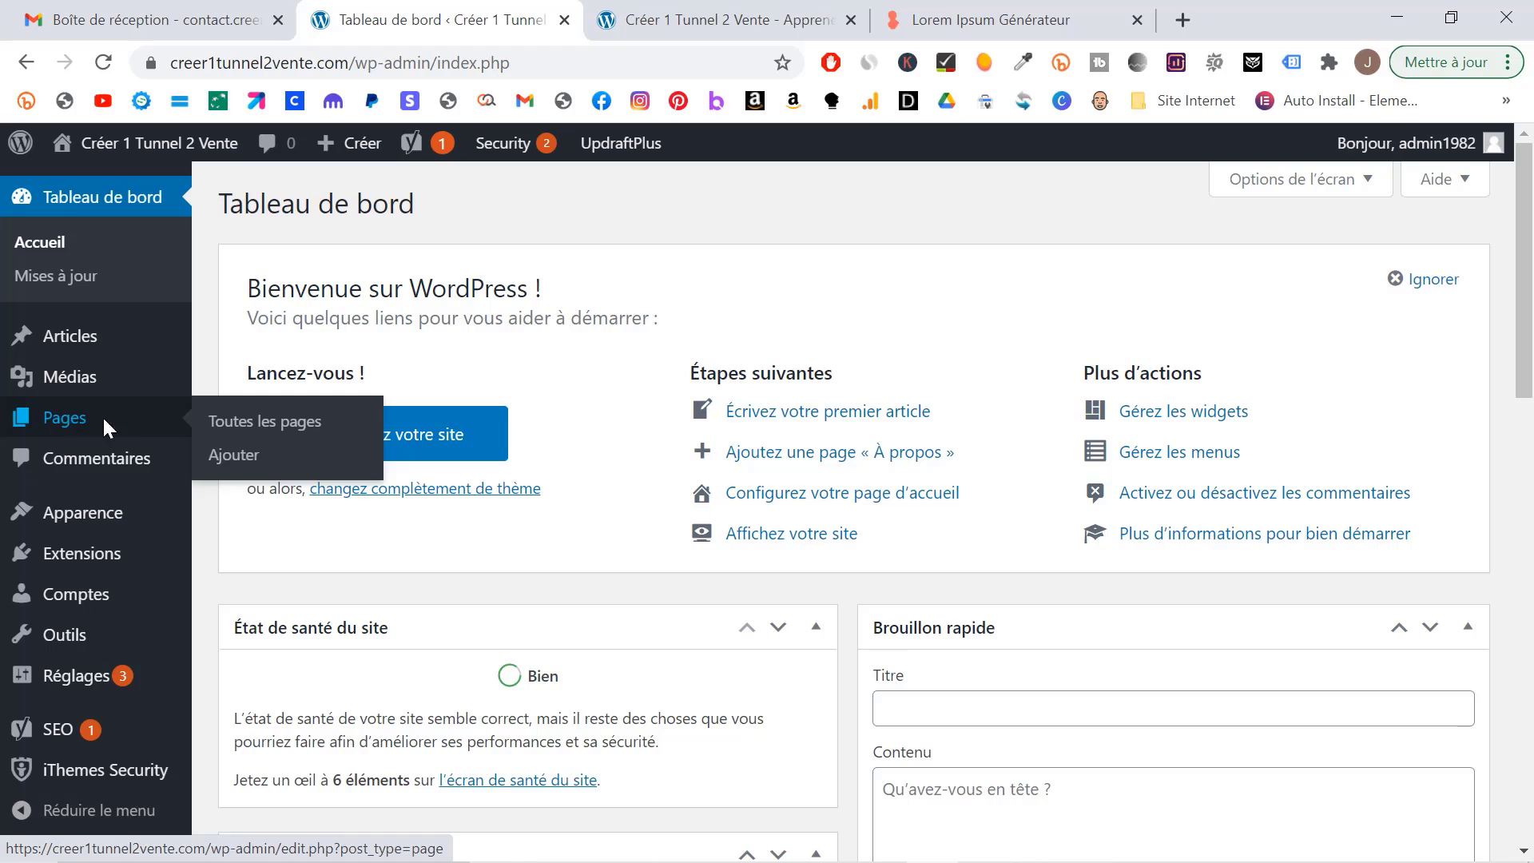
{"action": "left_click", "coordinate": [244, 456]}
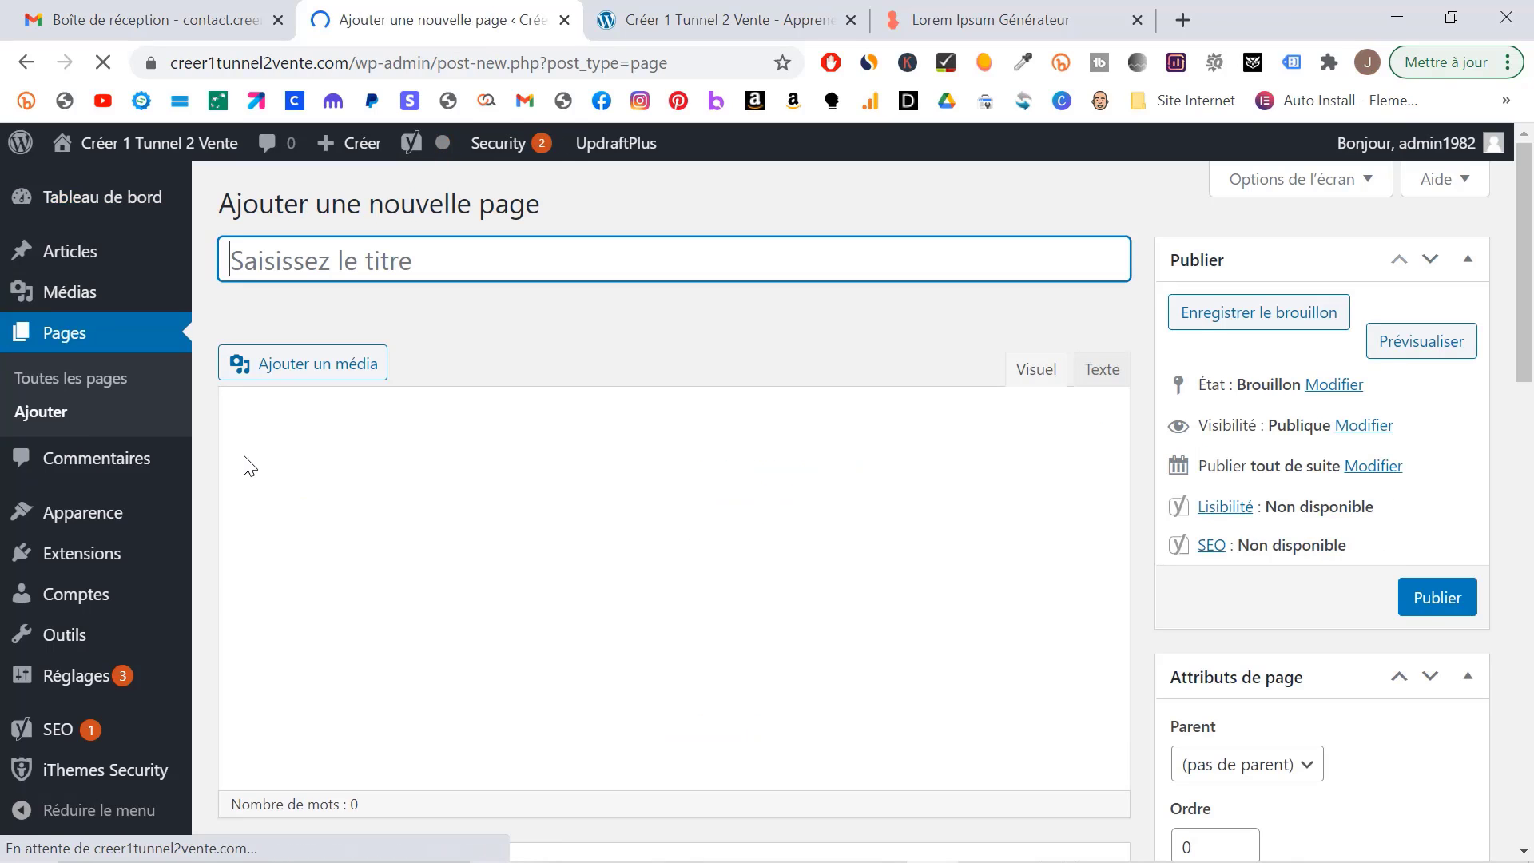
{"action": "type", "text": "BL"}
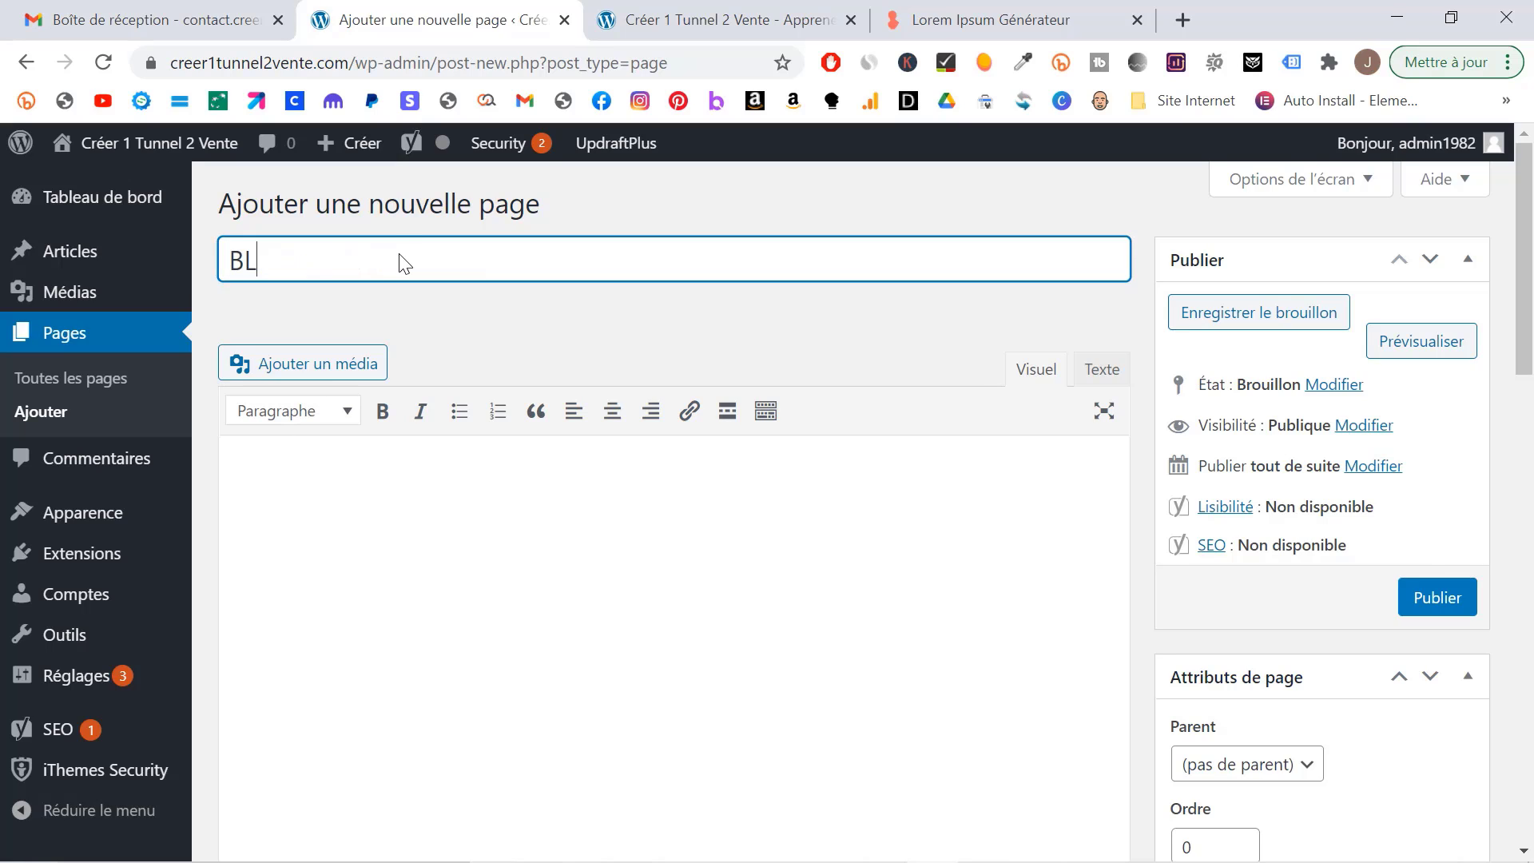
{"action": "key", "text": "BackSpace"}
{"action": "type", "text": "log"}
{"action": "left_click", "coordinate": [323, 489]}
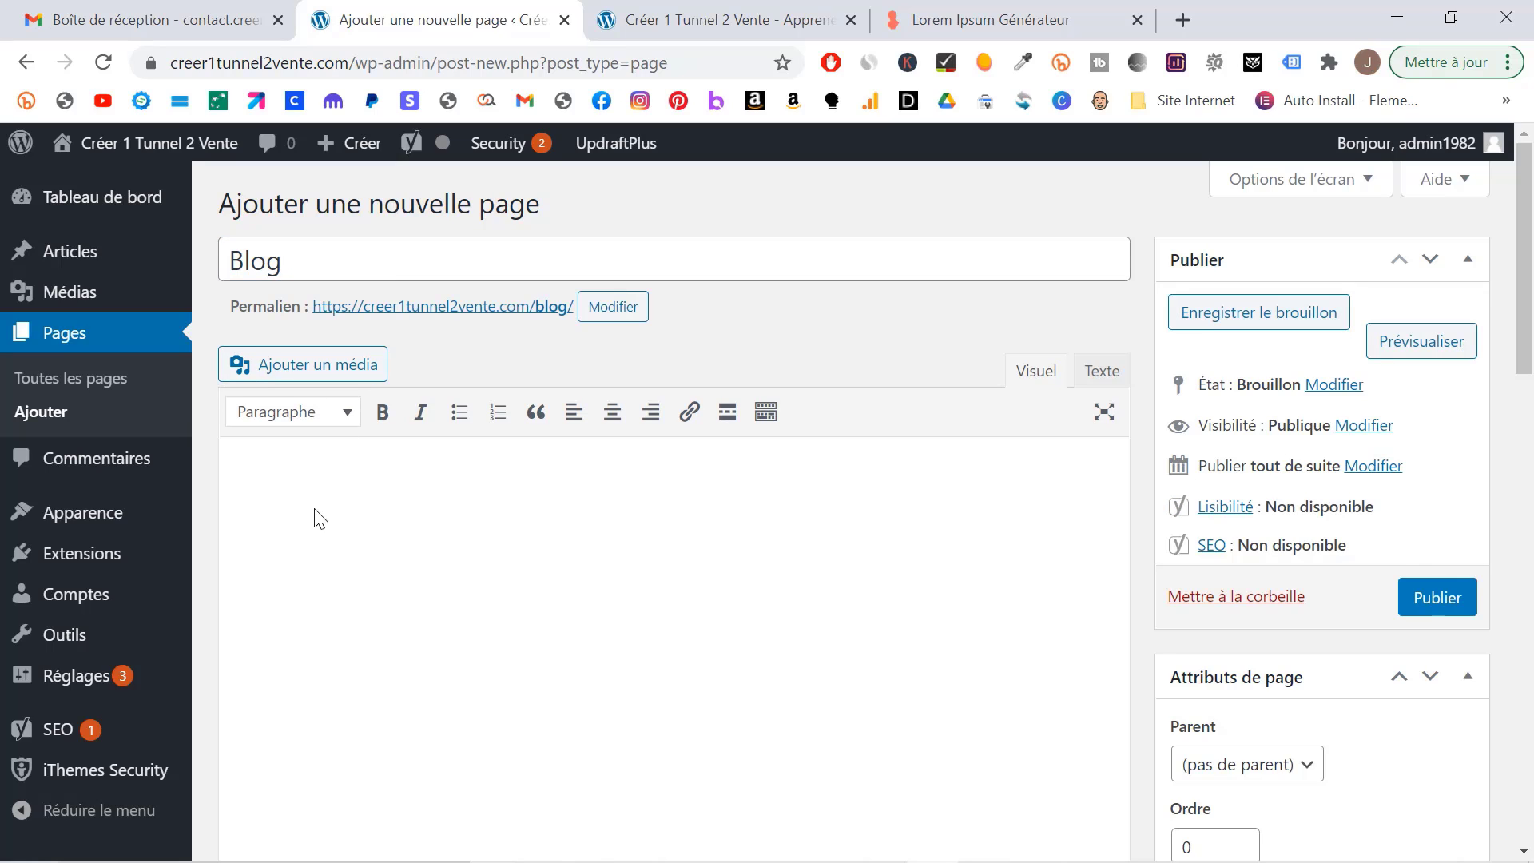
{"action": "type", "text": "Retrouvez tous les articles du blog dans cette section :"}
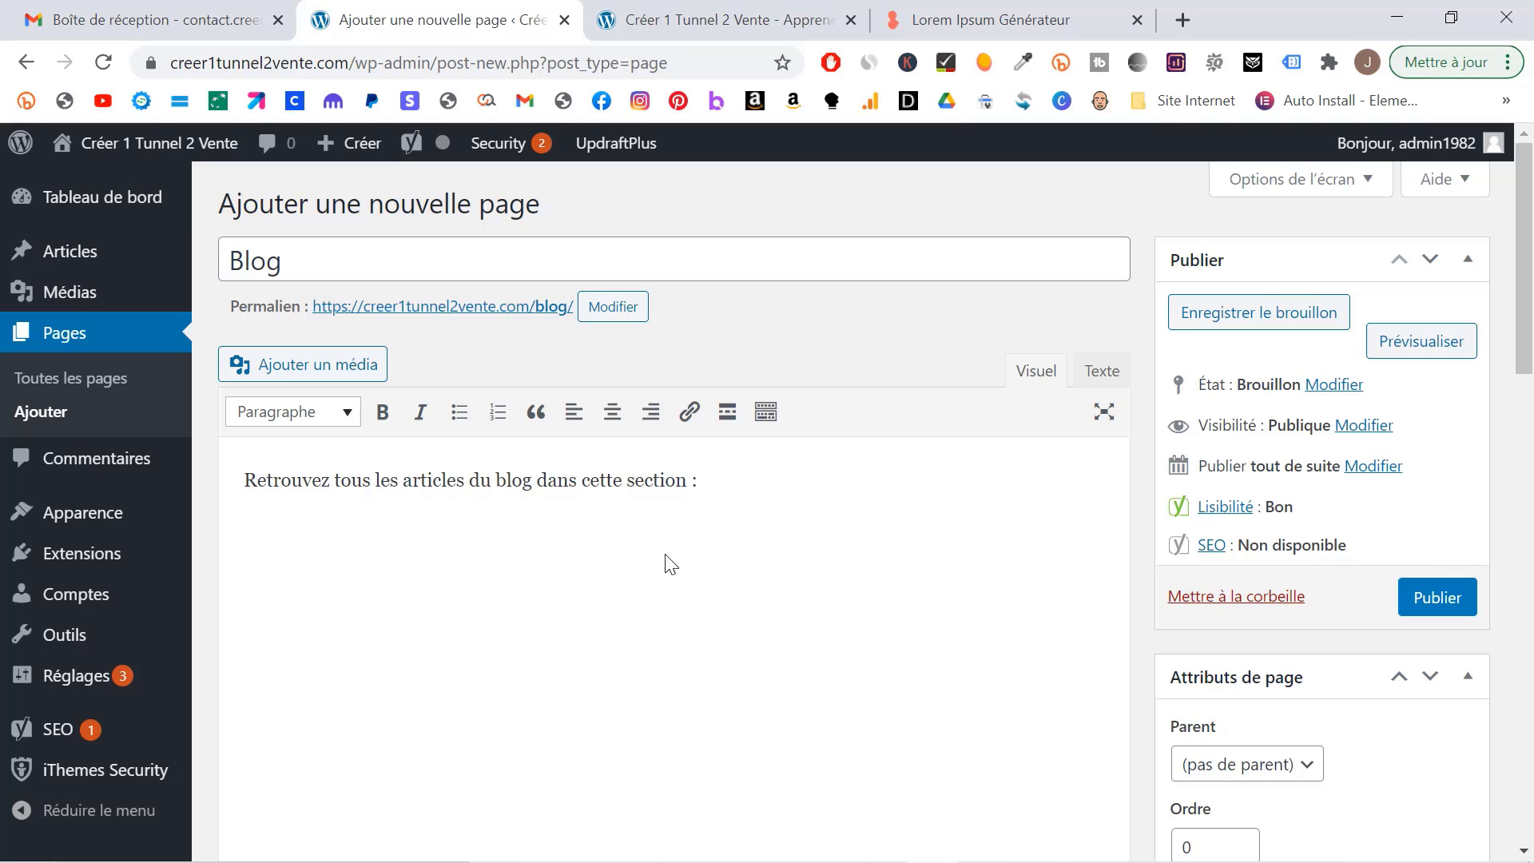
{"action": "left_click", "coordinate": [1443, 595]}
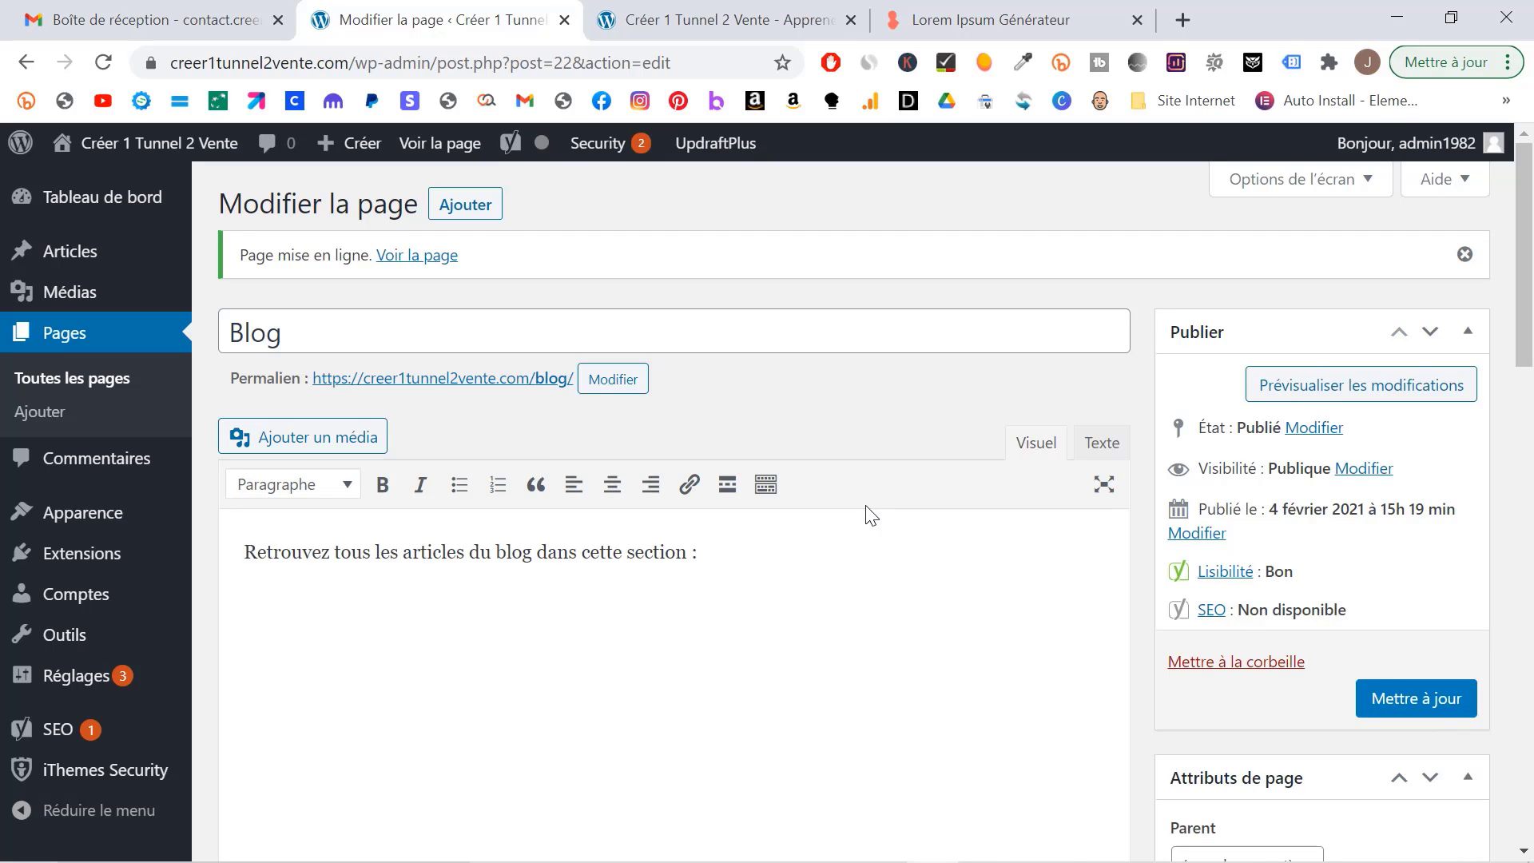
- View the published Blog page on the live site and look over its content
{"action": "middle_click", "coordinate": [416, 255]}
{"action": "left_click", "coordinate": [605, 11]}
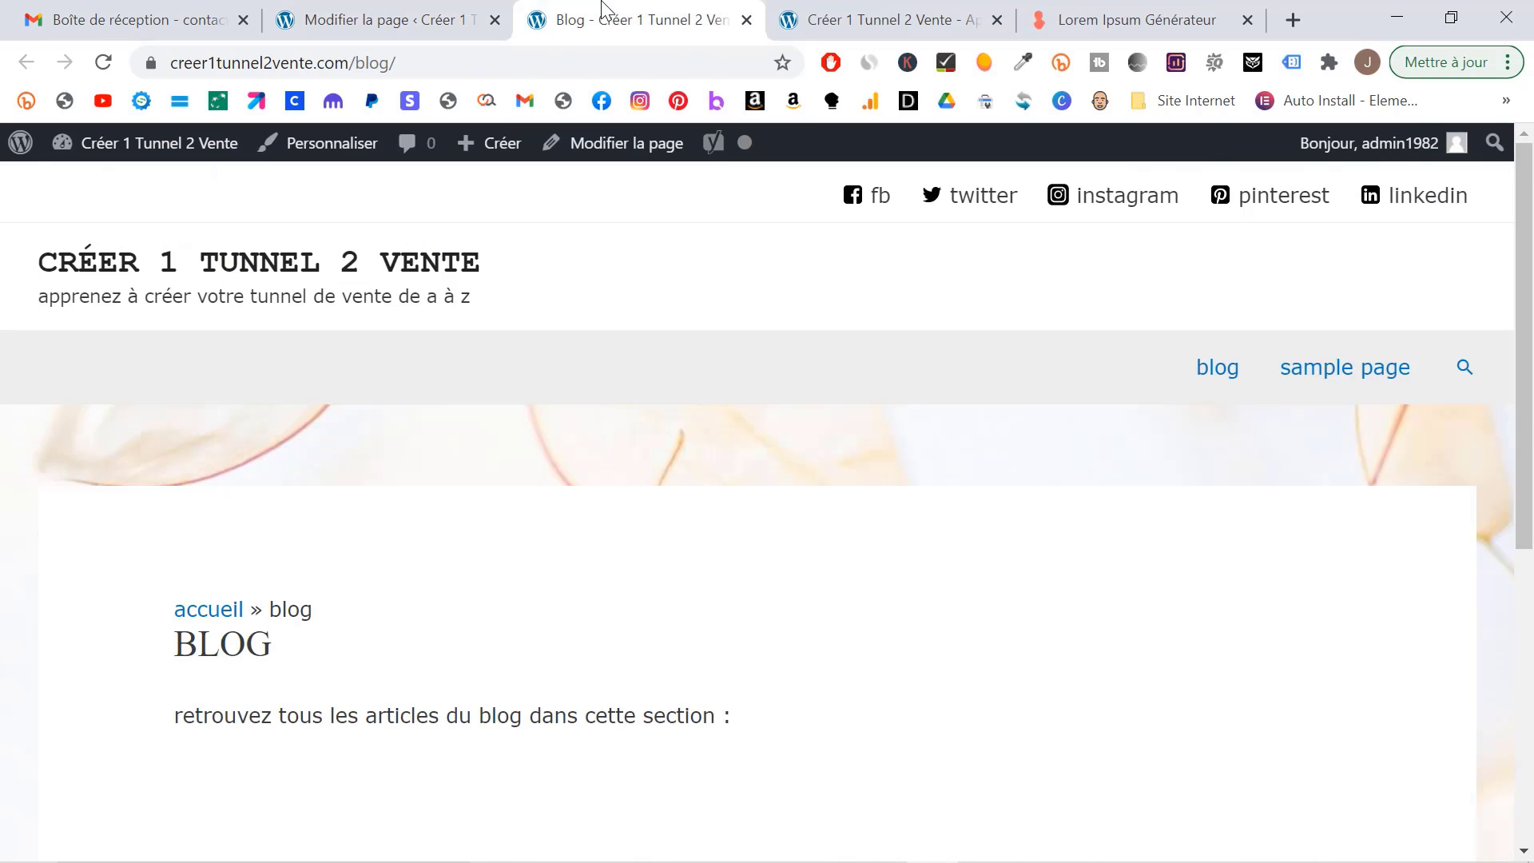
{"action": "scroll", "coordinate": [545, 560], "scroll_direction": "down", "scroll_amount": 7}
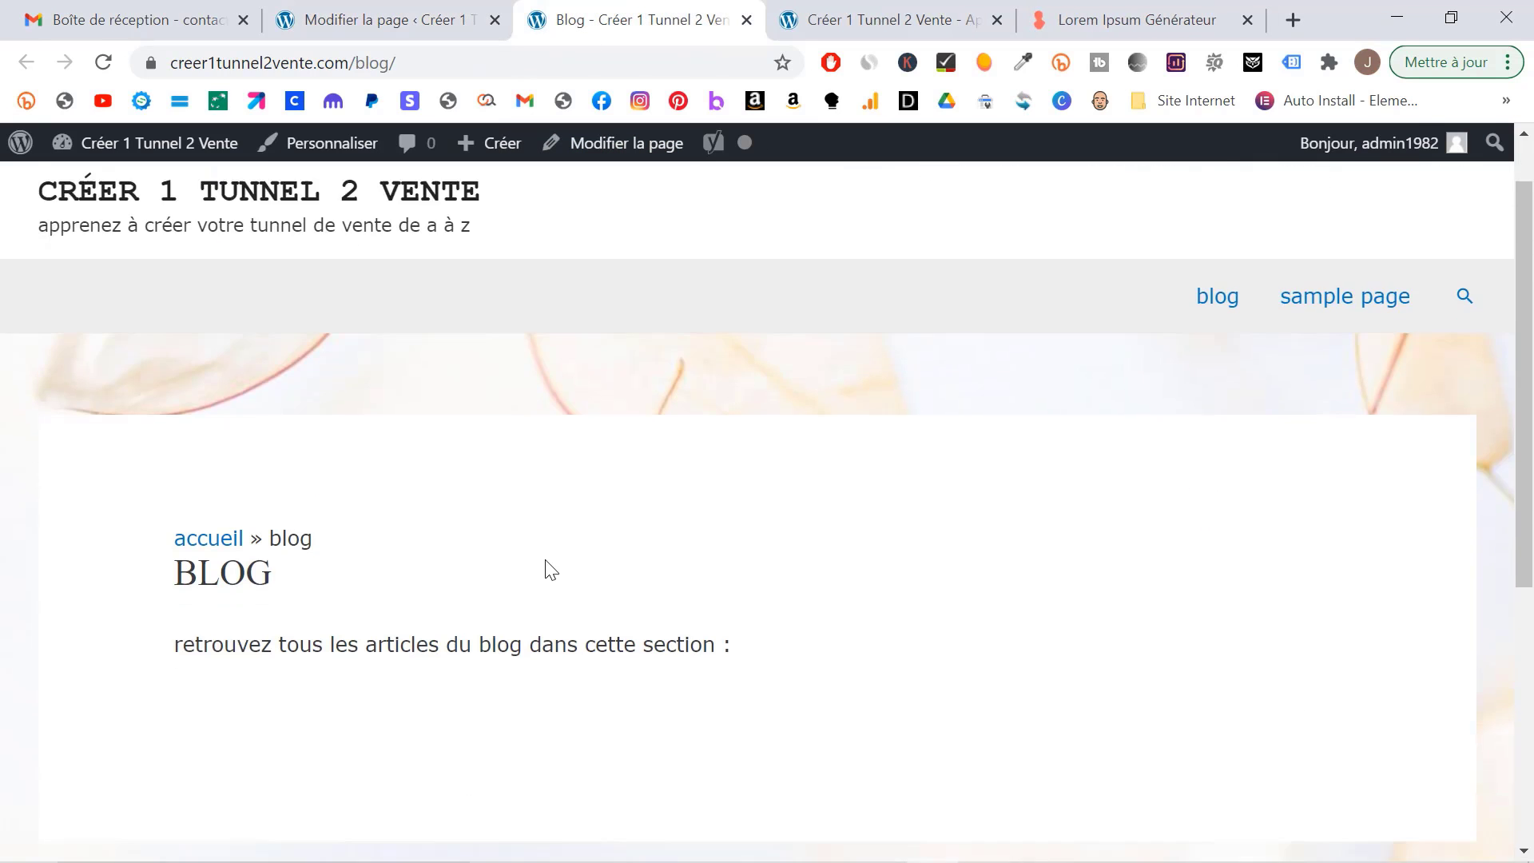
{"action": "scroll", "coordinate": [544, 559], "scroll_direction": "up", "scroll_amount": 7}
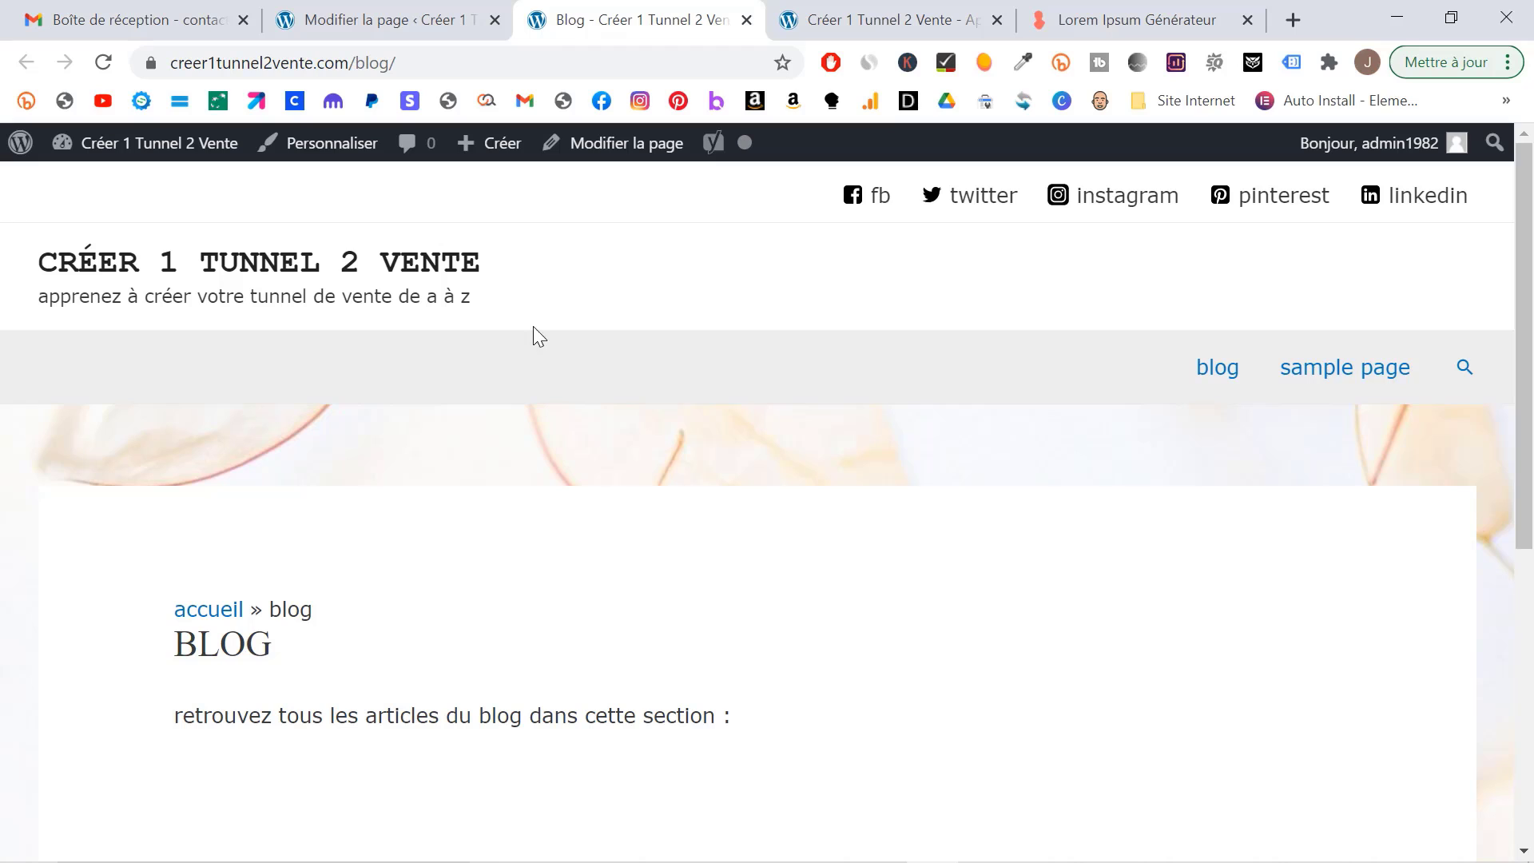
- In the reading settings, make the homepage show a static page, set "Blog" as the posts page, and save
{"action": "left_click", "coordinate": [399, 16]}
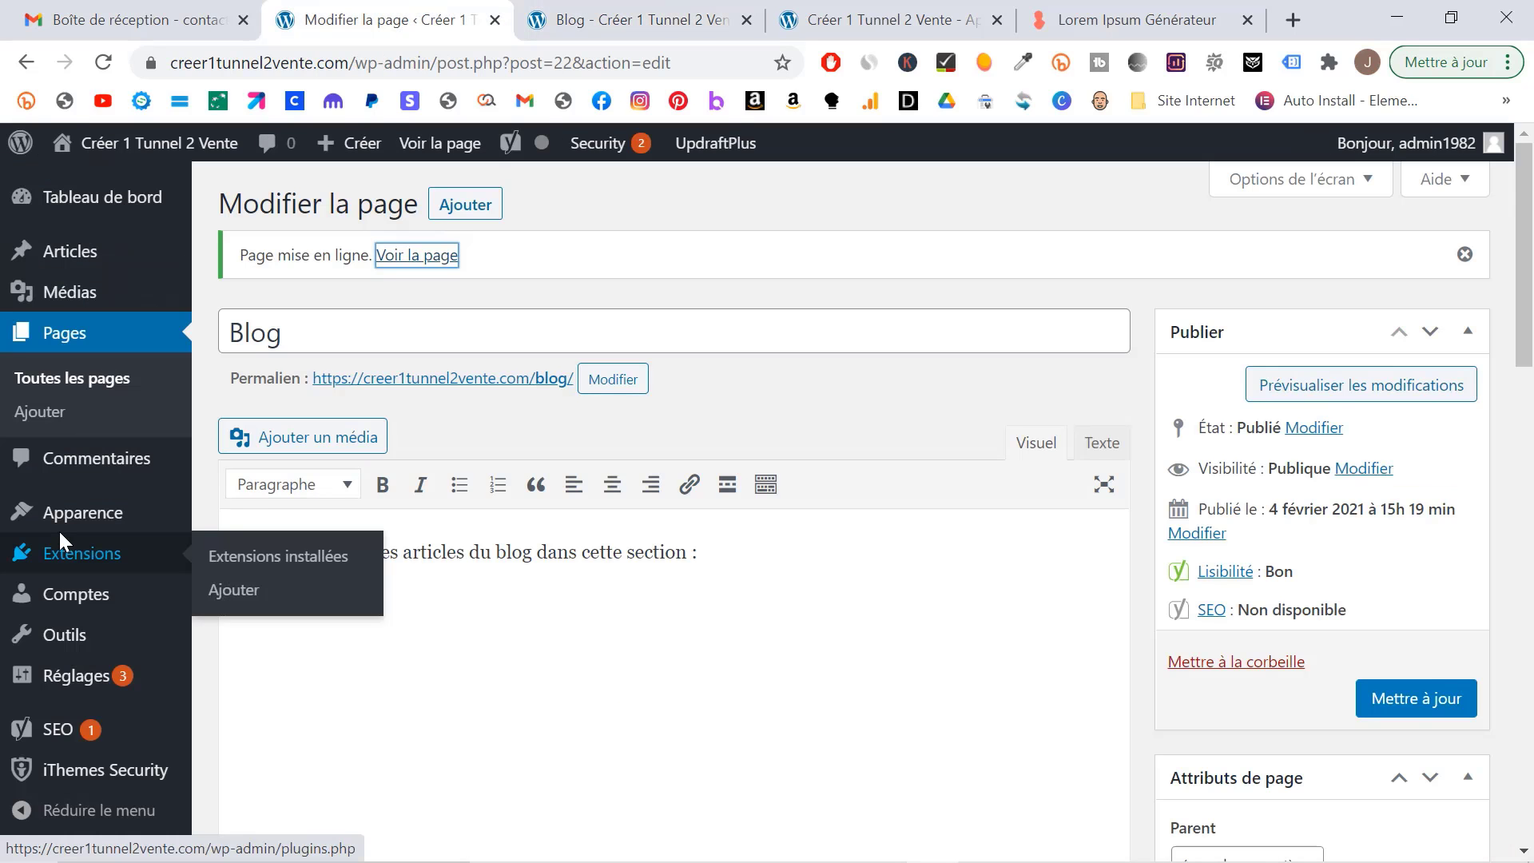
{"action": "mouse_move", "coordinate": [66, 679]}
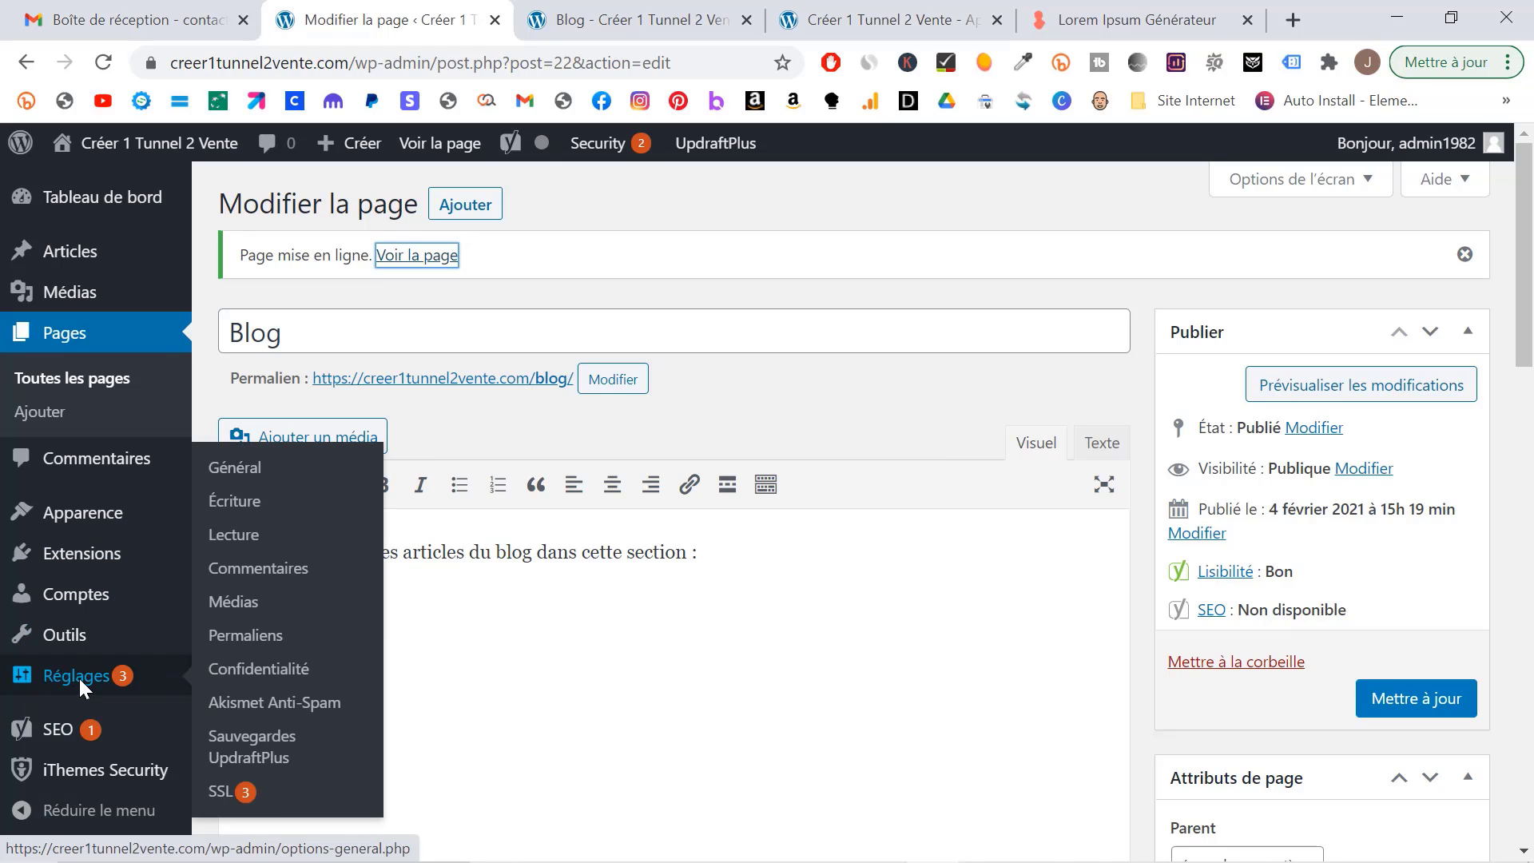
{"action": "left_click", "coordinate": [231, 540]}
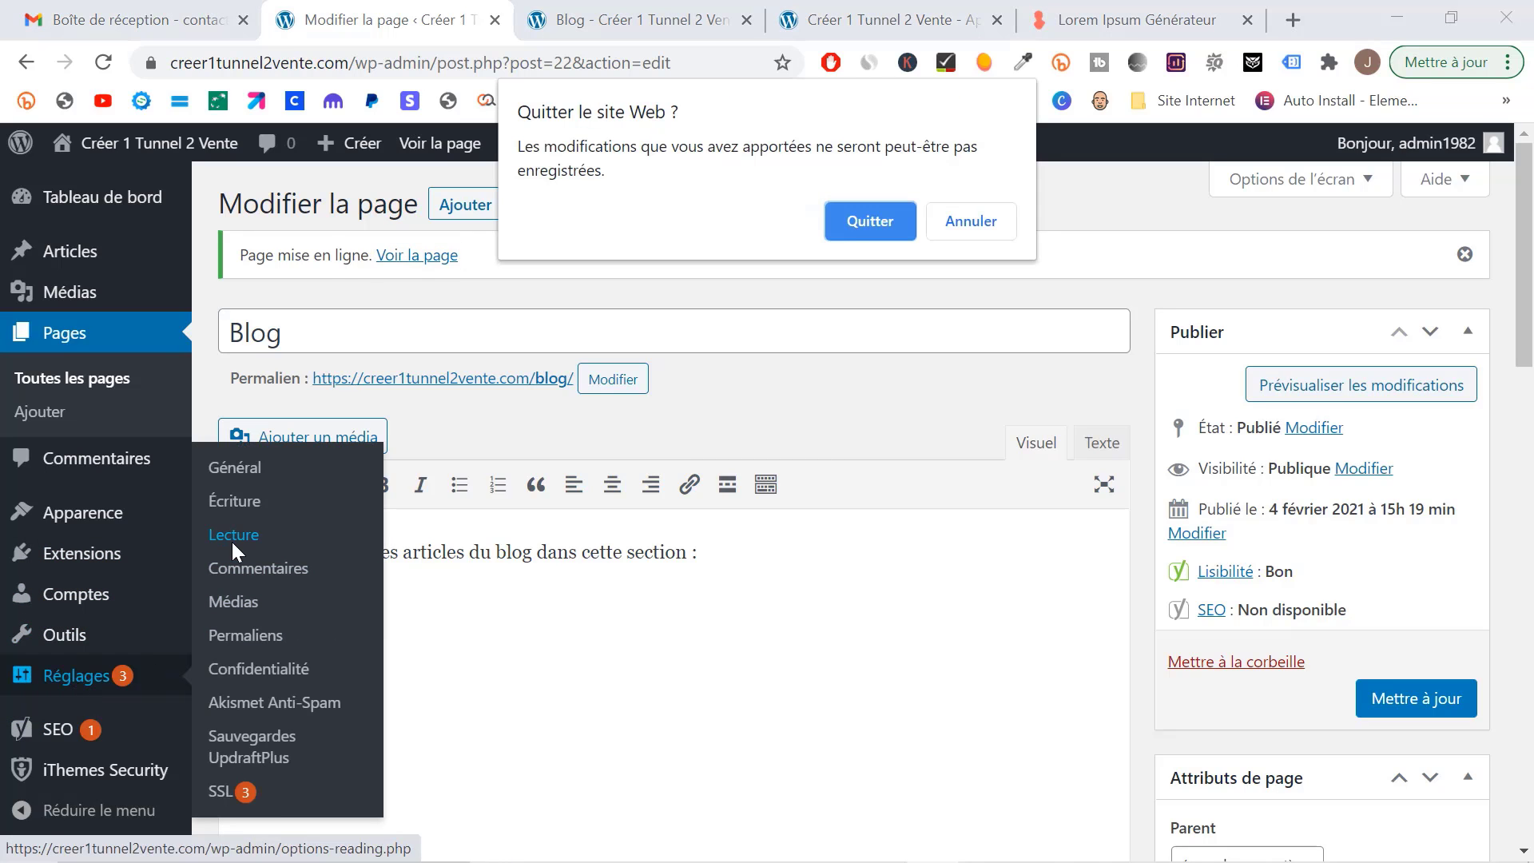
{"action": "left_click", "coordinate": [850, 229]}
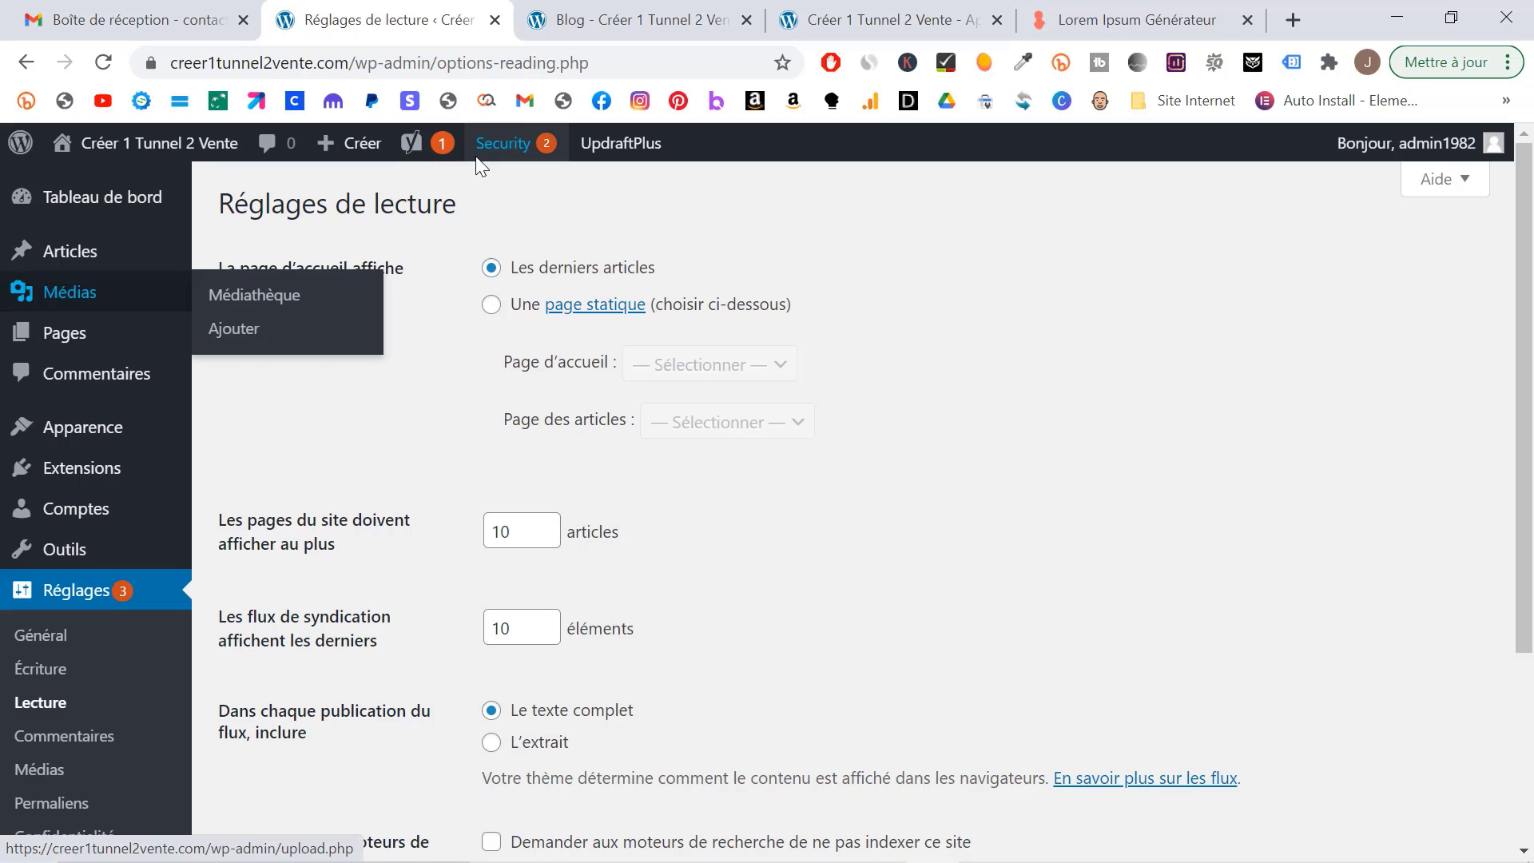
{"action": "left_click", "coordinate": [492, 304]}
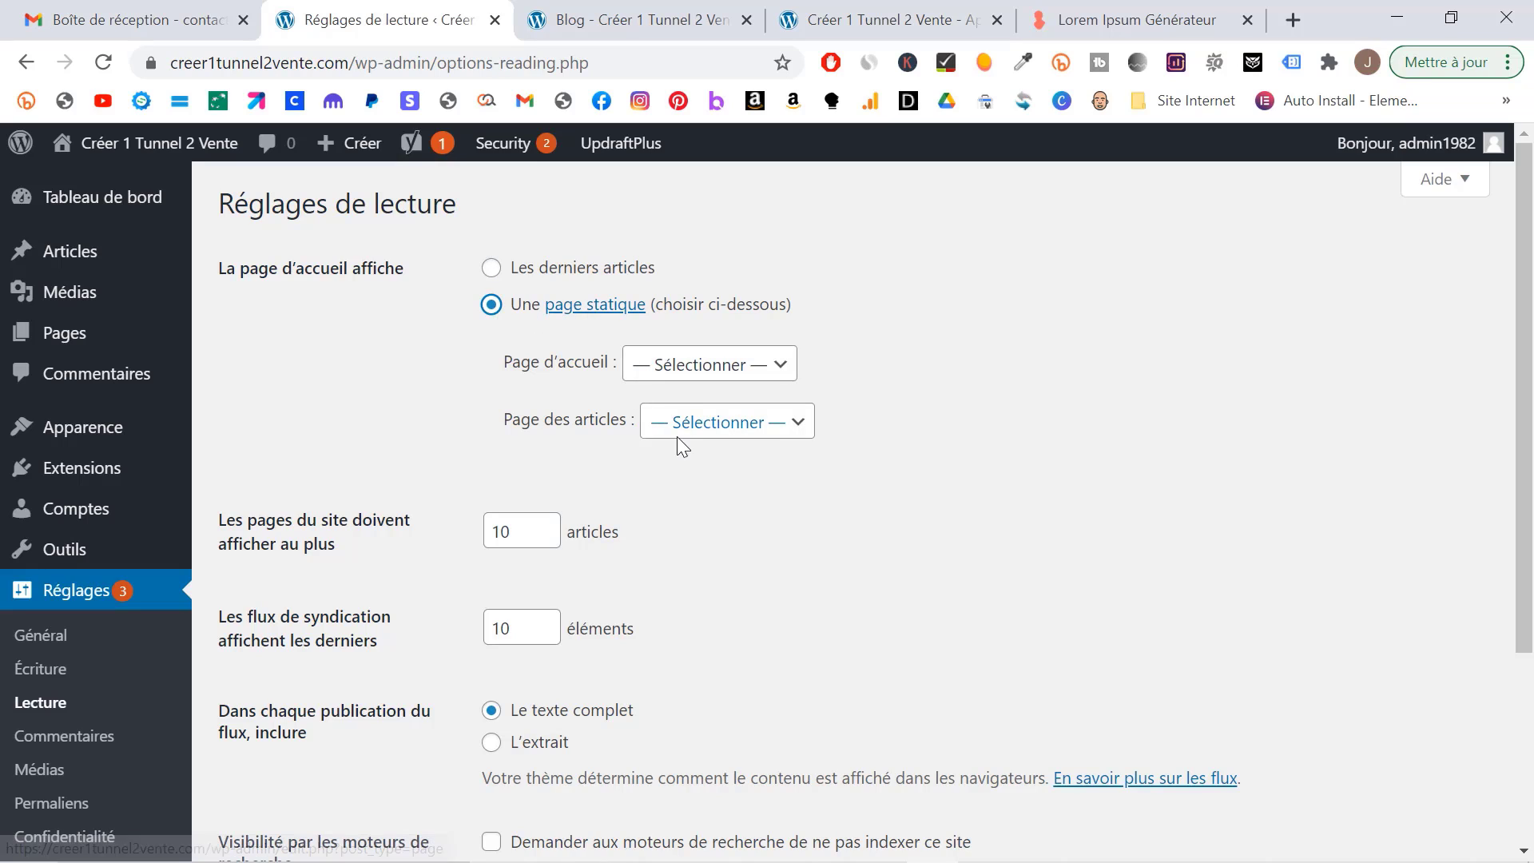
{"action": "left_click", "coordinate": [797, 428]}
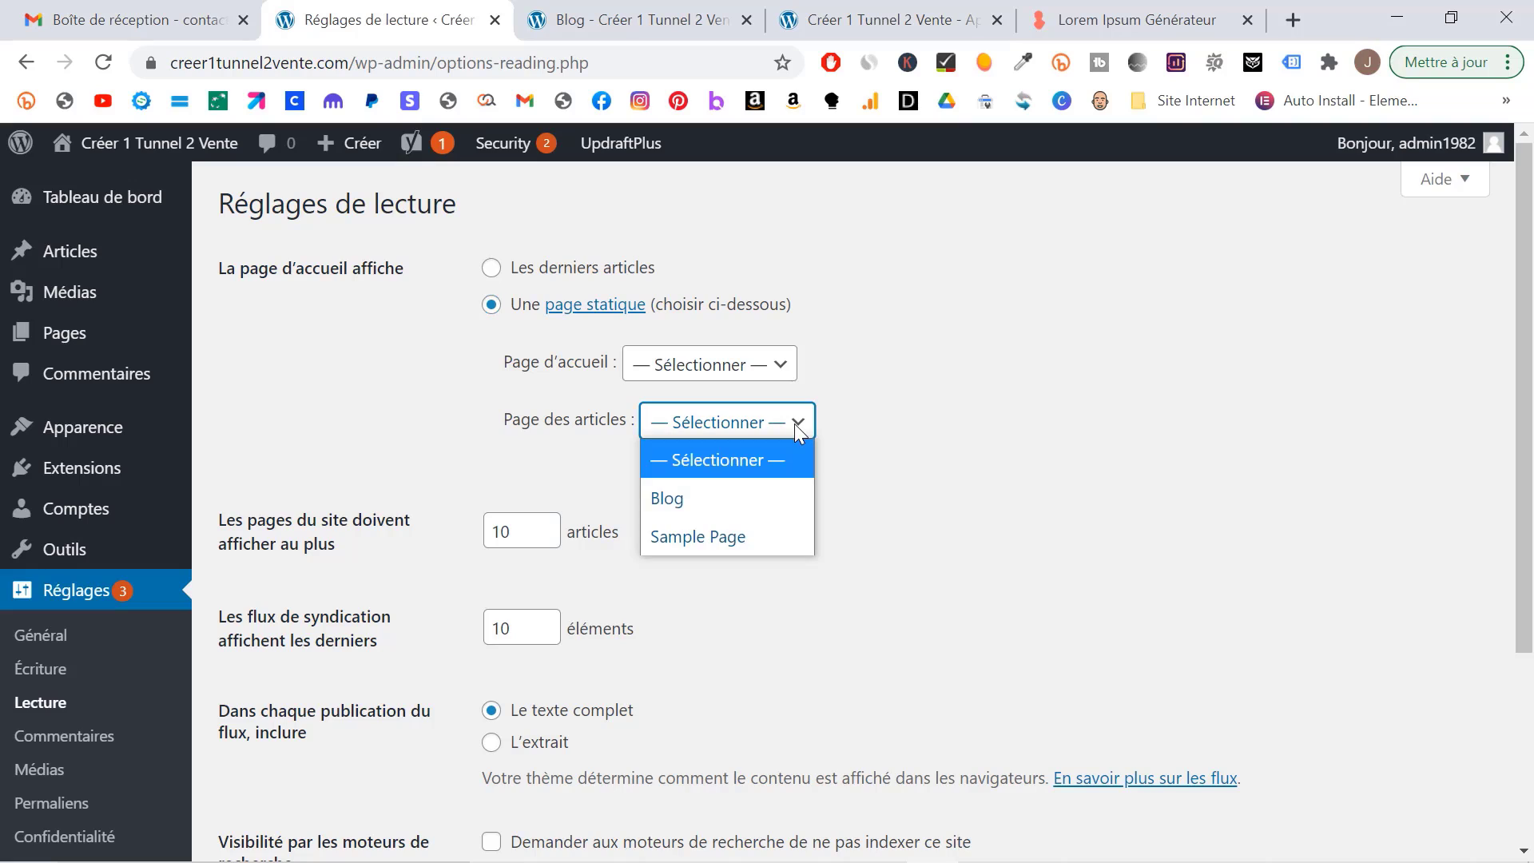
{"action": "left_click", "coordinate": [704, 500]}
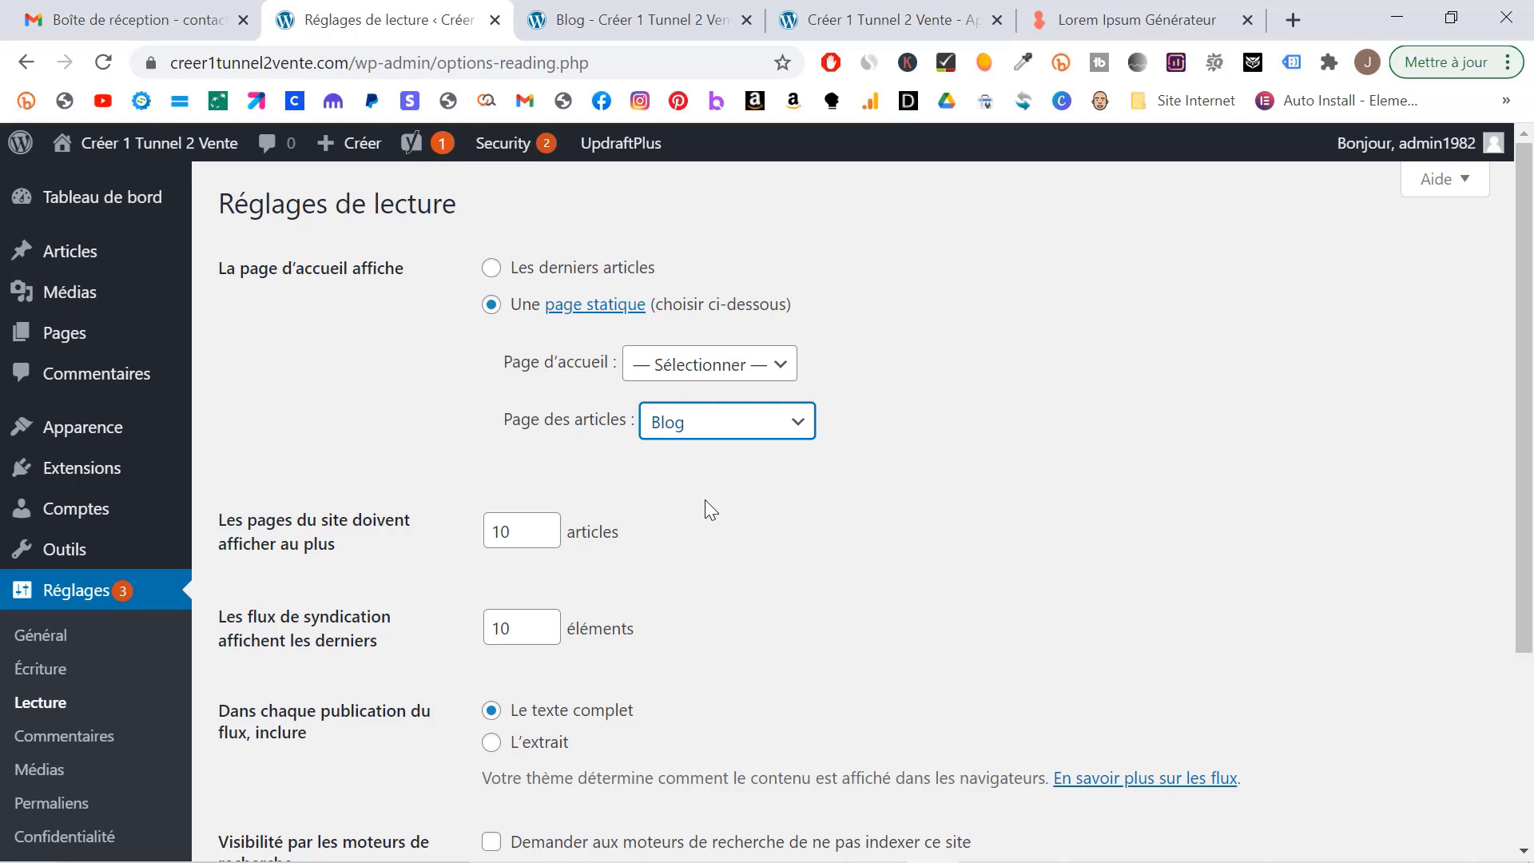
{"action": "left_click", "coordinate": [704, 500]}
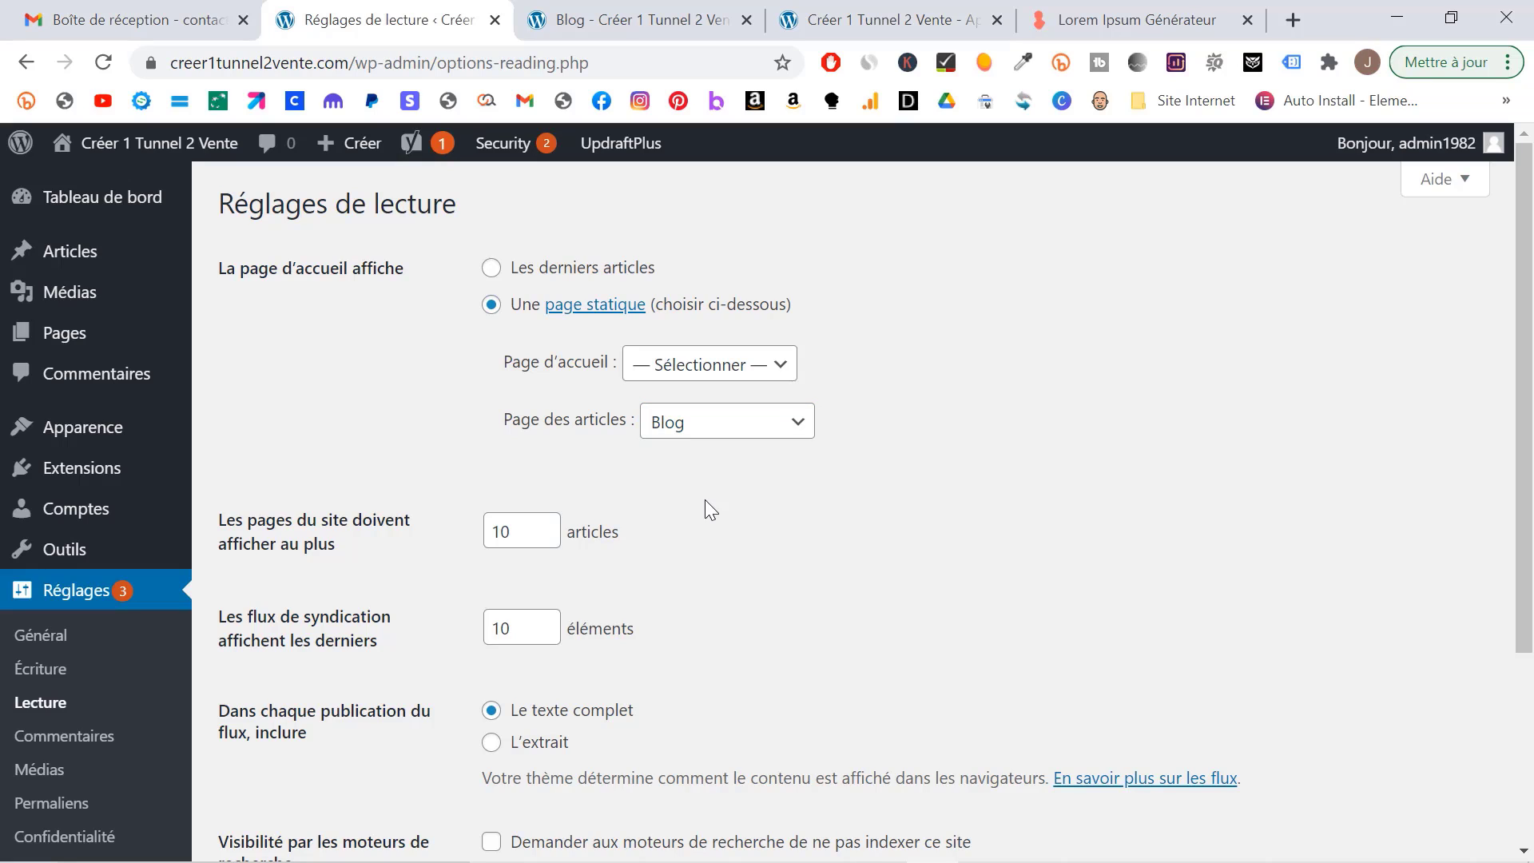
{"action": "scroll", "coordinate": [704, 500], "scroll_direction": "down", "scroll_amount": 3}
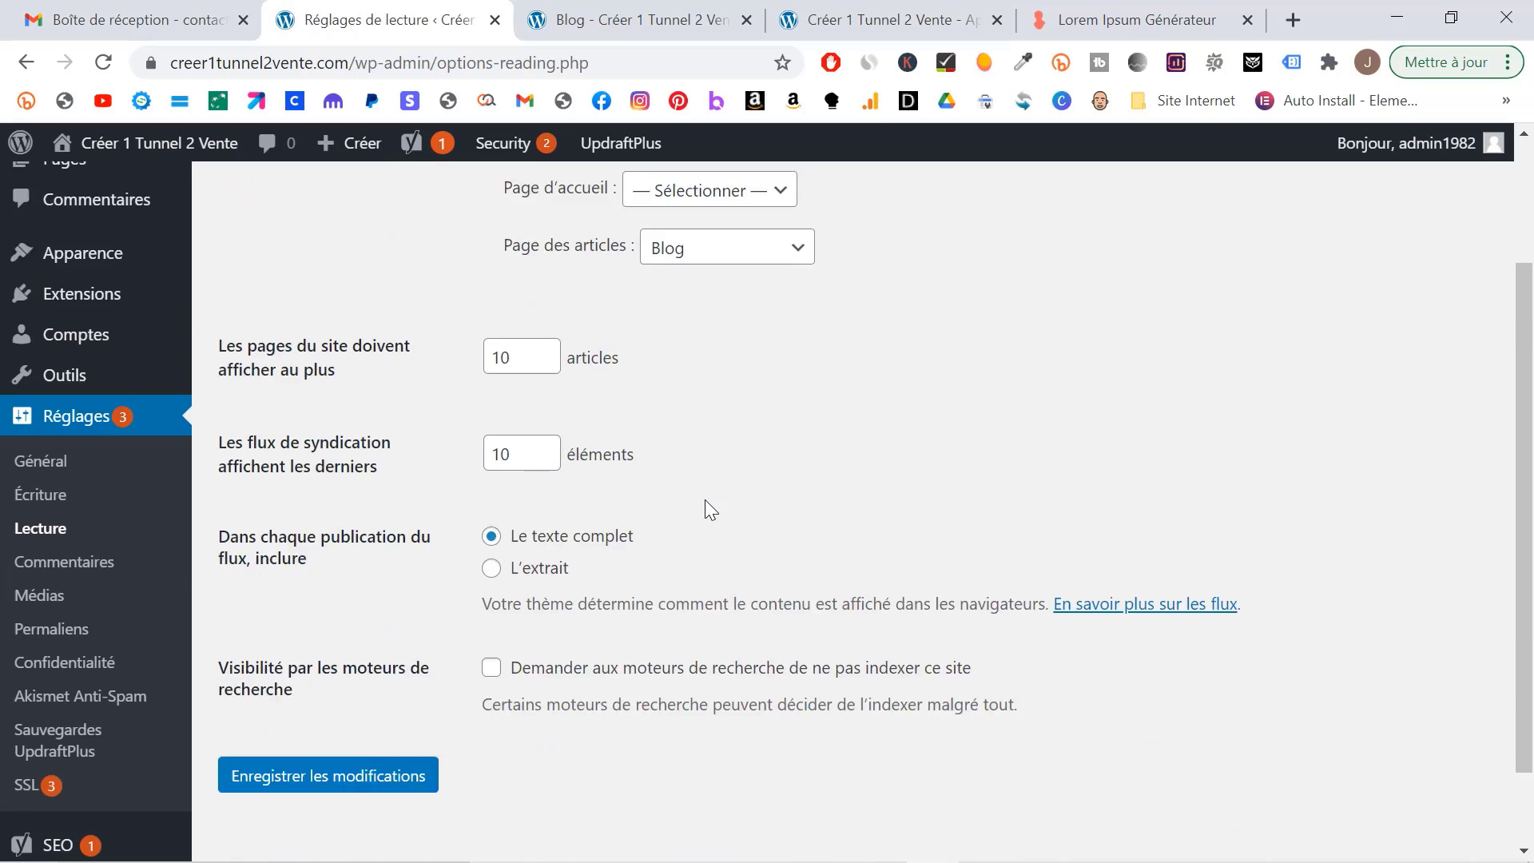
{"action": "left_click", "coordinate": [374, 677]}
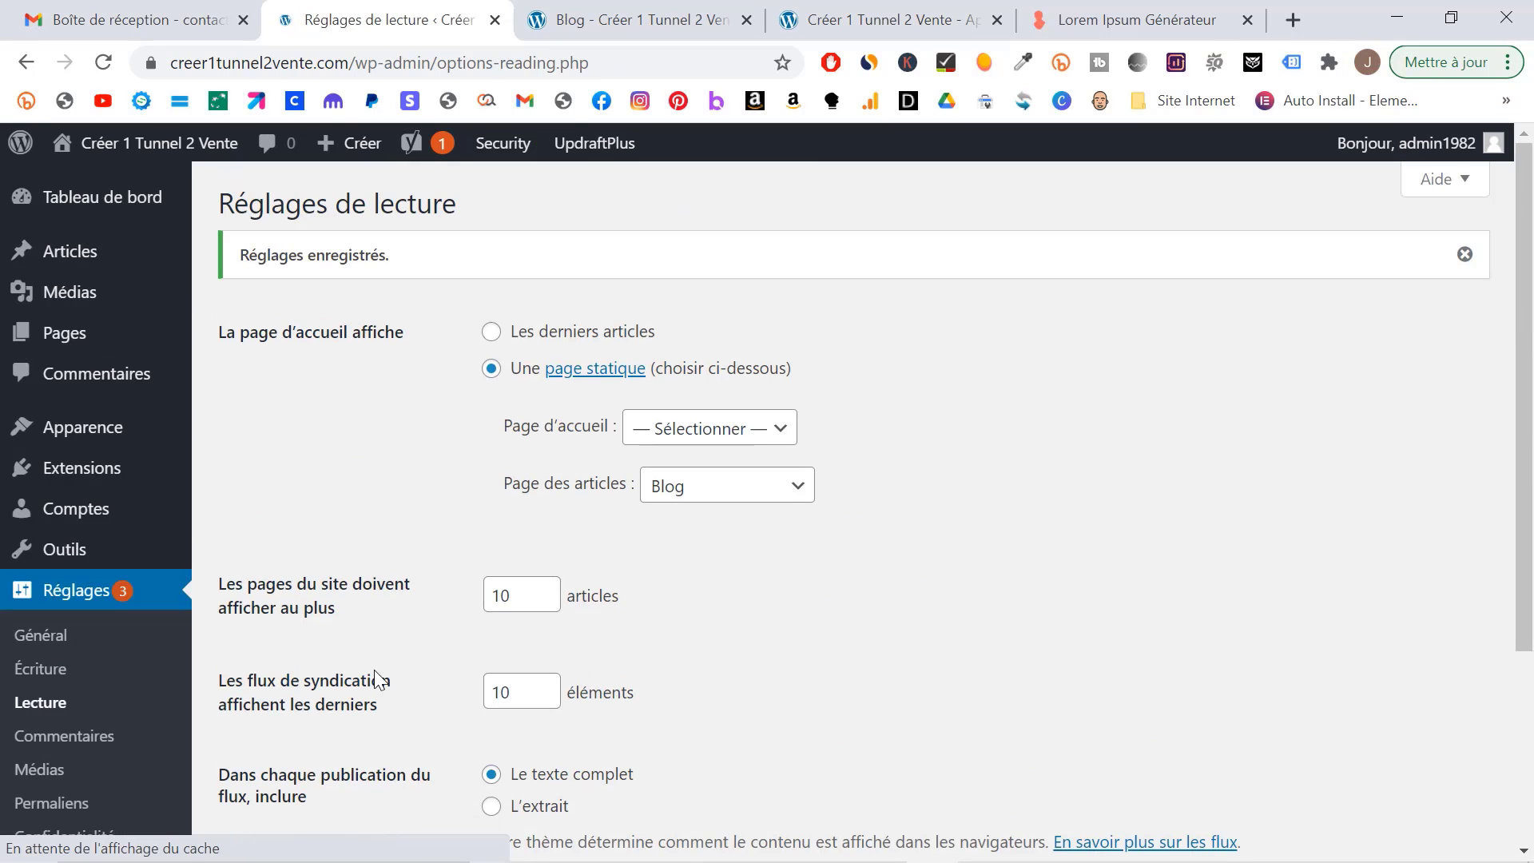
- Display the Blog page from the list of all pages and check how it shows the articles
{"action": "mouse_move", "coordinate": [63, 334]}
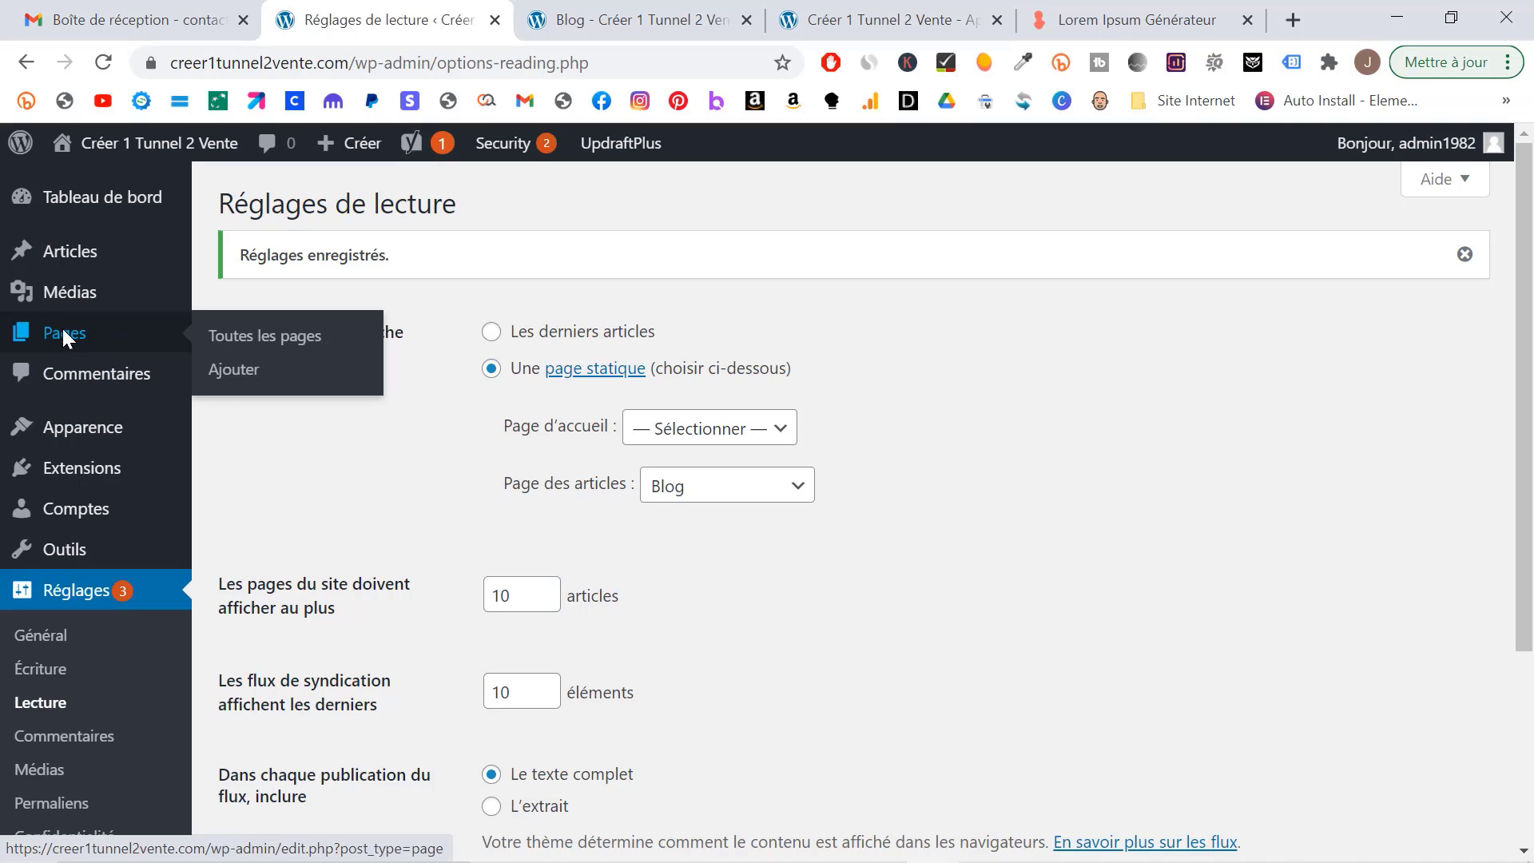
{"action": "left_click", "coordinate": [271, 336]}
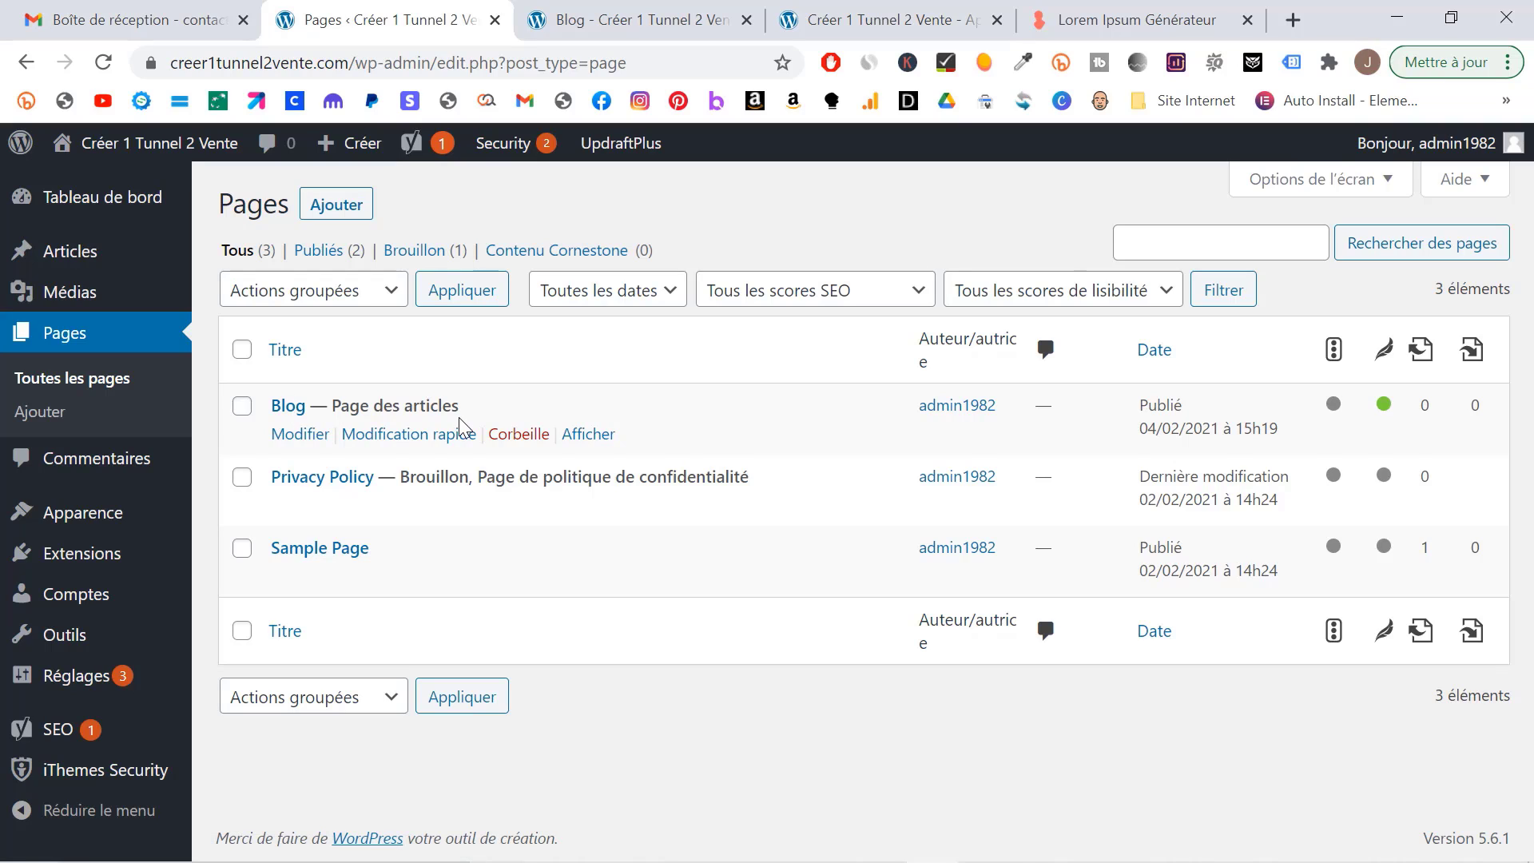
{"action": "left_click", "coordinate": [587, 435]}
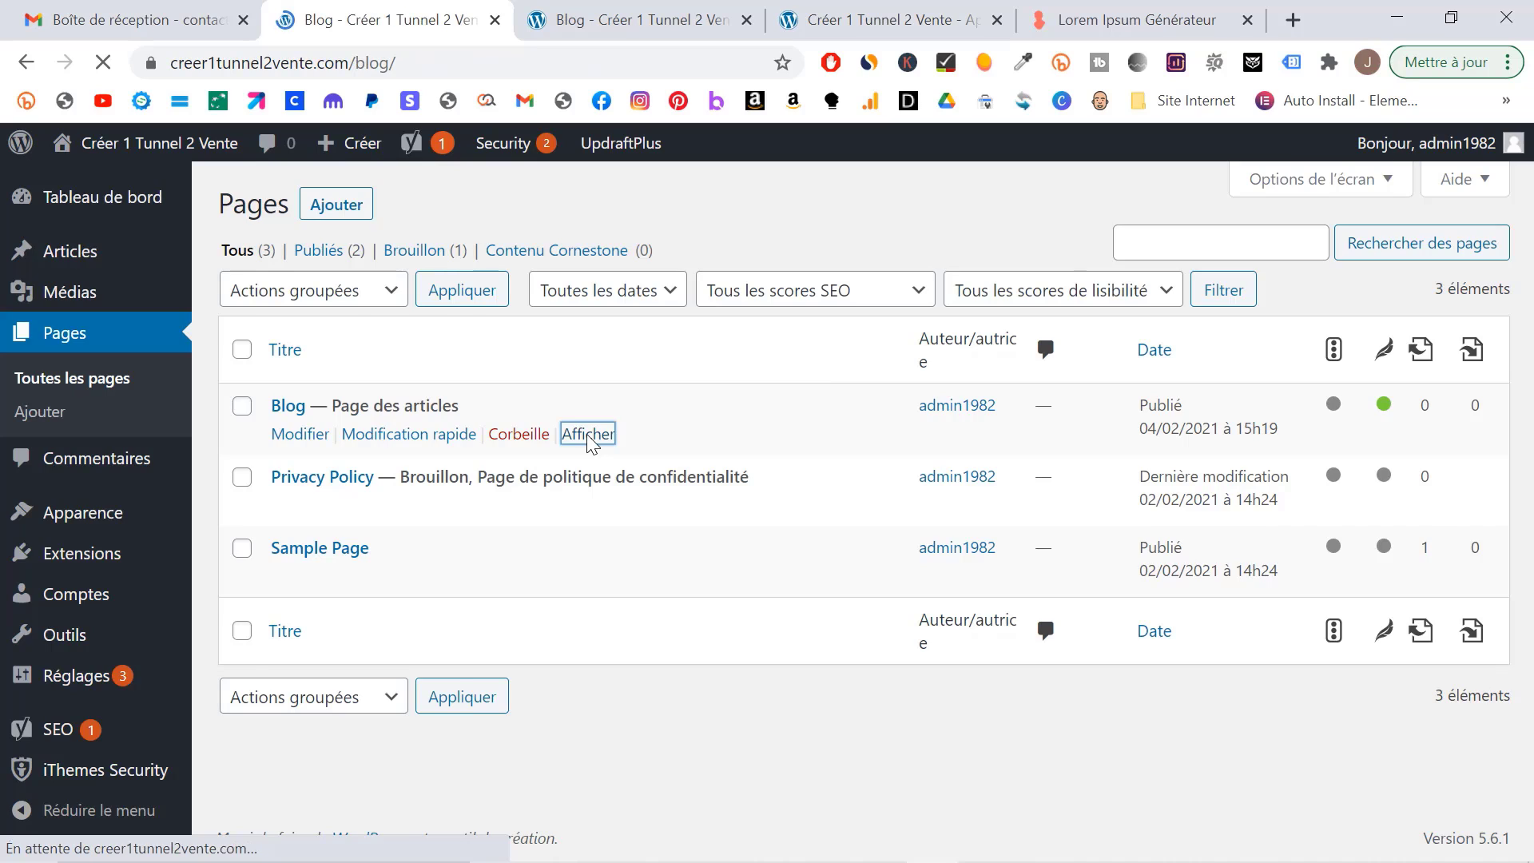
{"action": "scroll", "coordinate": [587, 439], "scroll_direction": "down", "scroll_amount": 1}
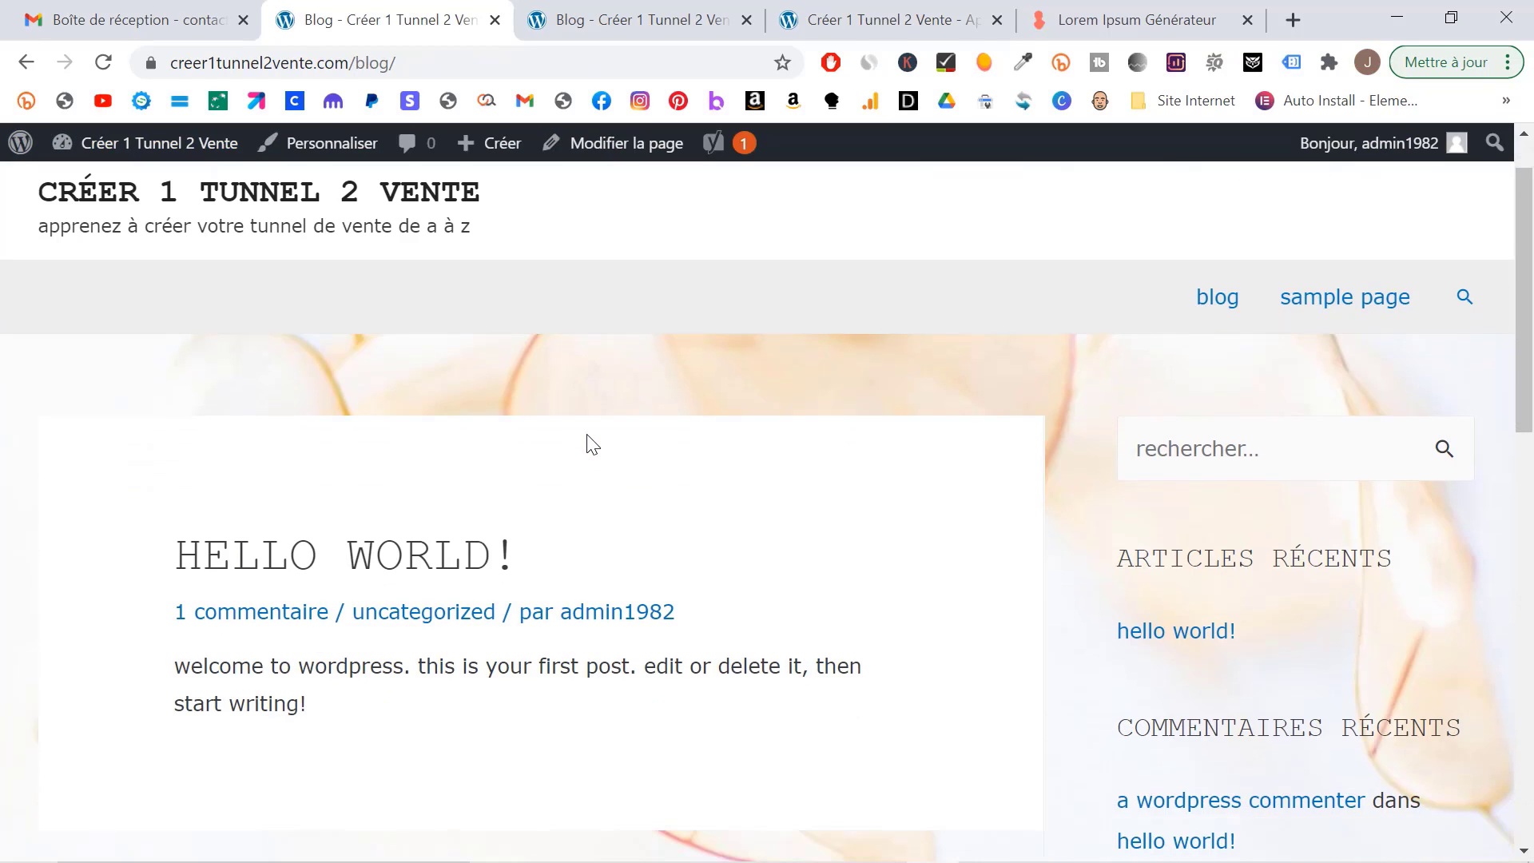
{"action": "scroll", "coordinate": [592, 443], "scroll_direction": "down", "scroll_amount": 2}
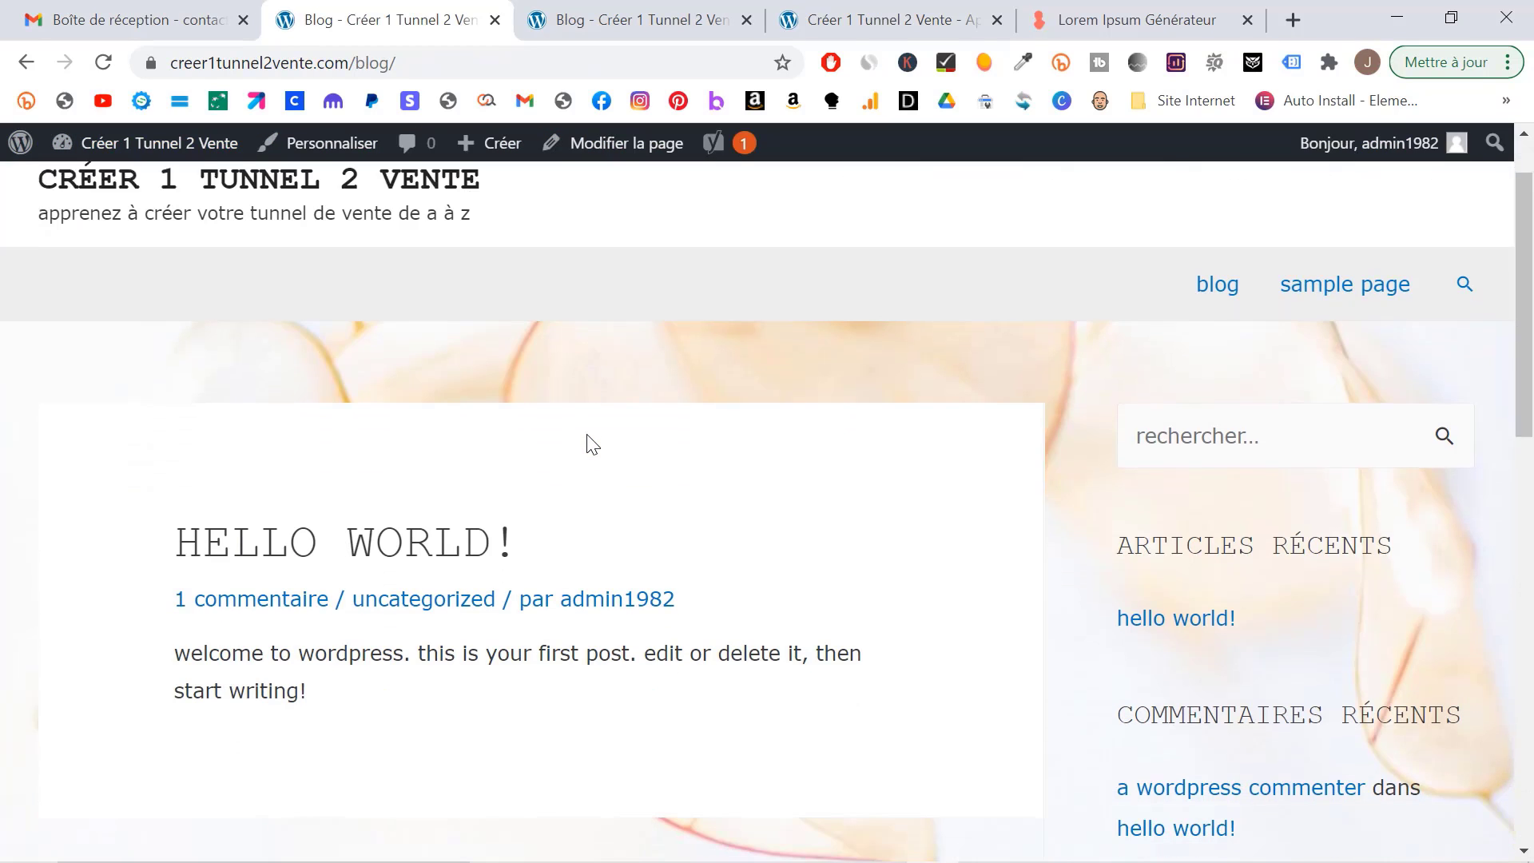
{"action": "scroll", "coordinate": [592, 443], "scroll_direction": "up", "scroll_amount": 3}
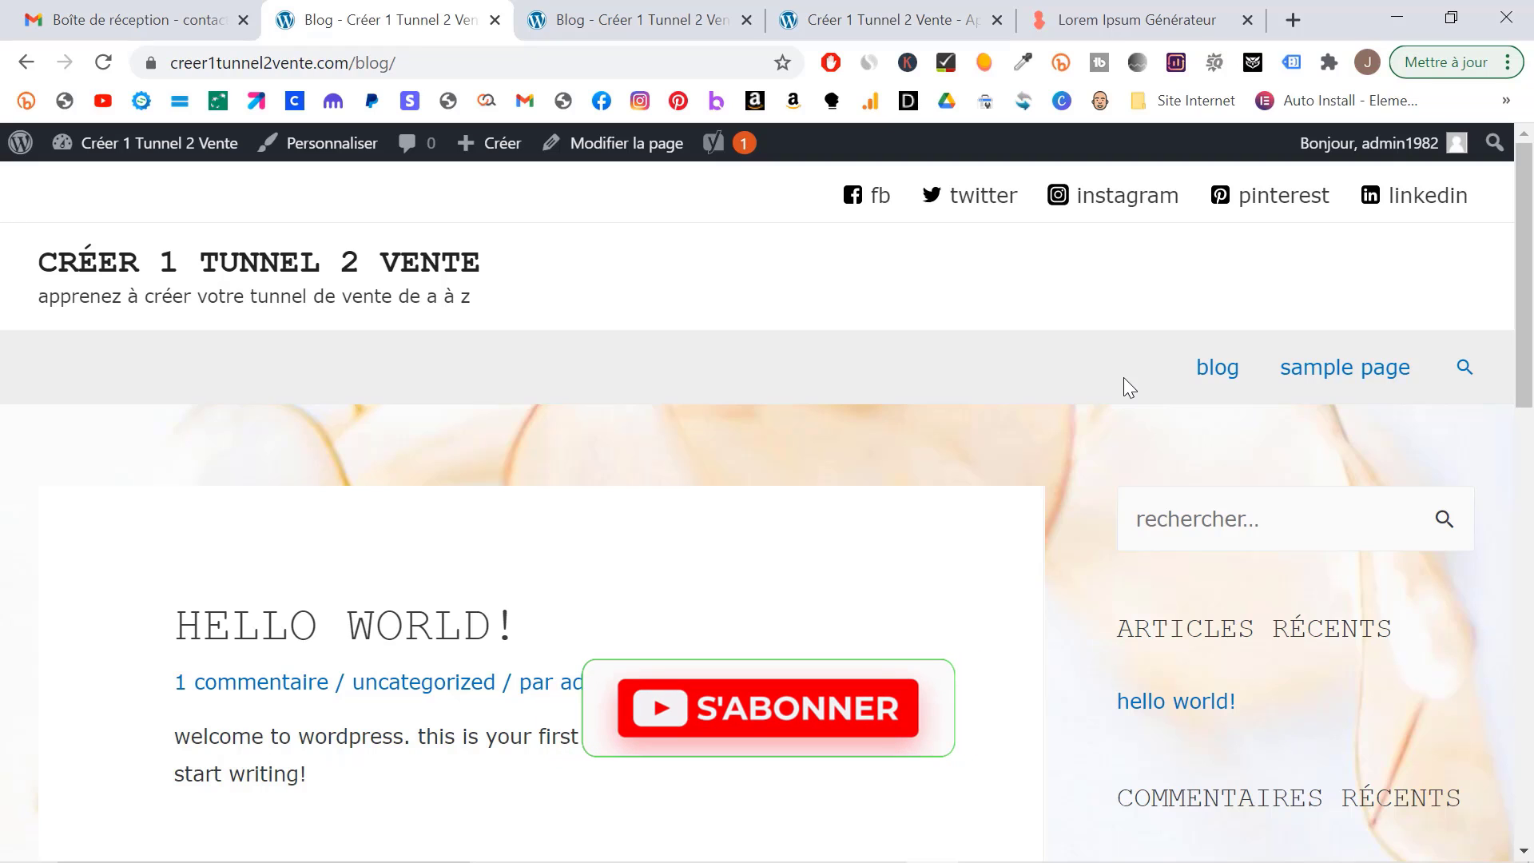
- Close the duplicate Blog page tab and return to the site's dashboard
{"action": "middle_click", "coordinate": [682, 14]}
{"action": "mouse_move", "coordinate": [34, 151]}
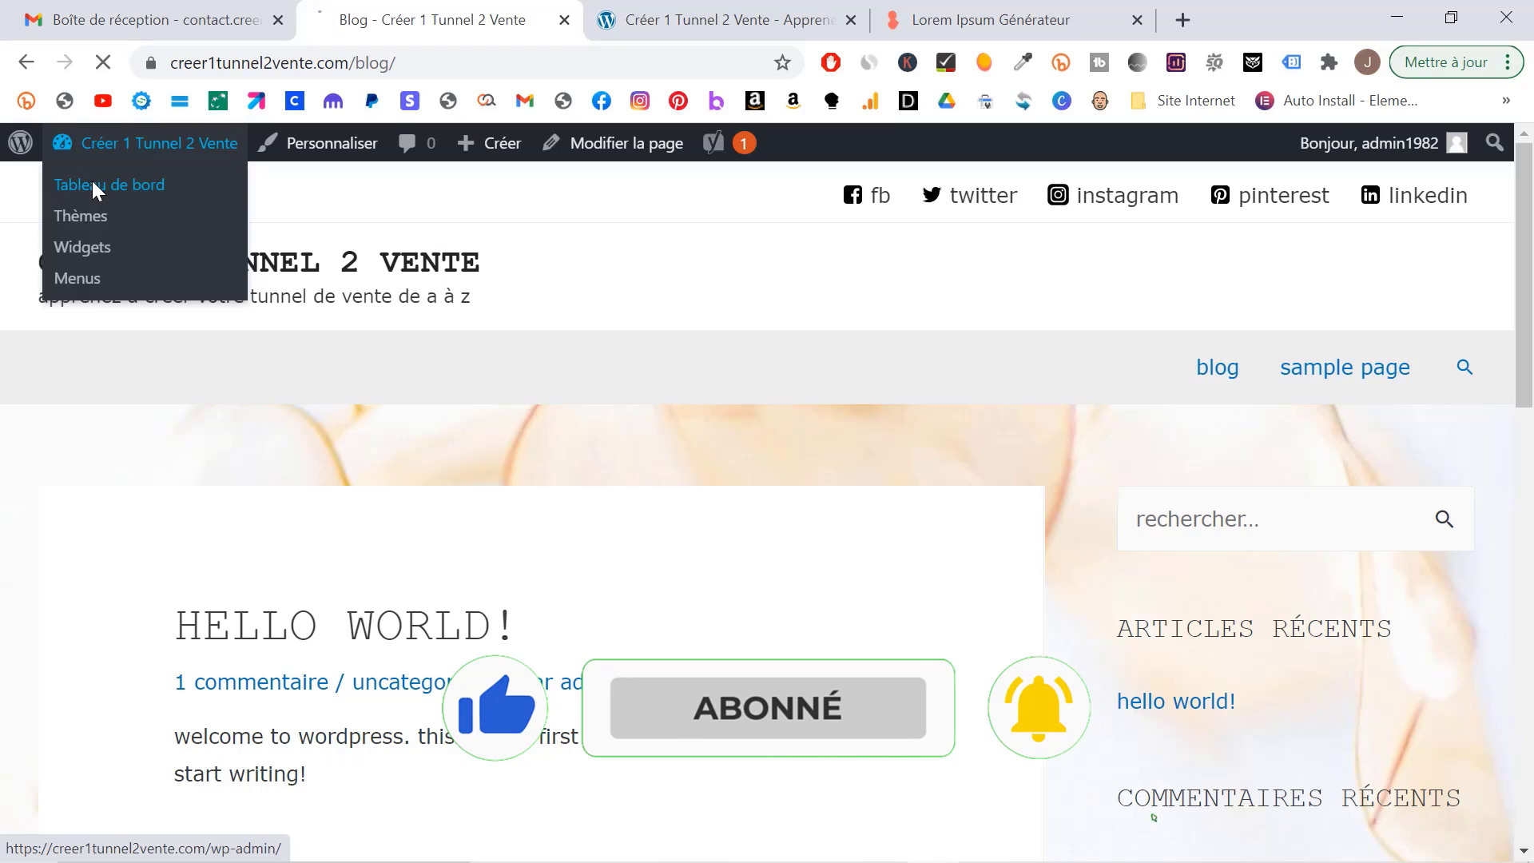
{"action": "left_click", "coordinate": [92, 180]}
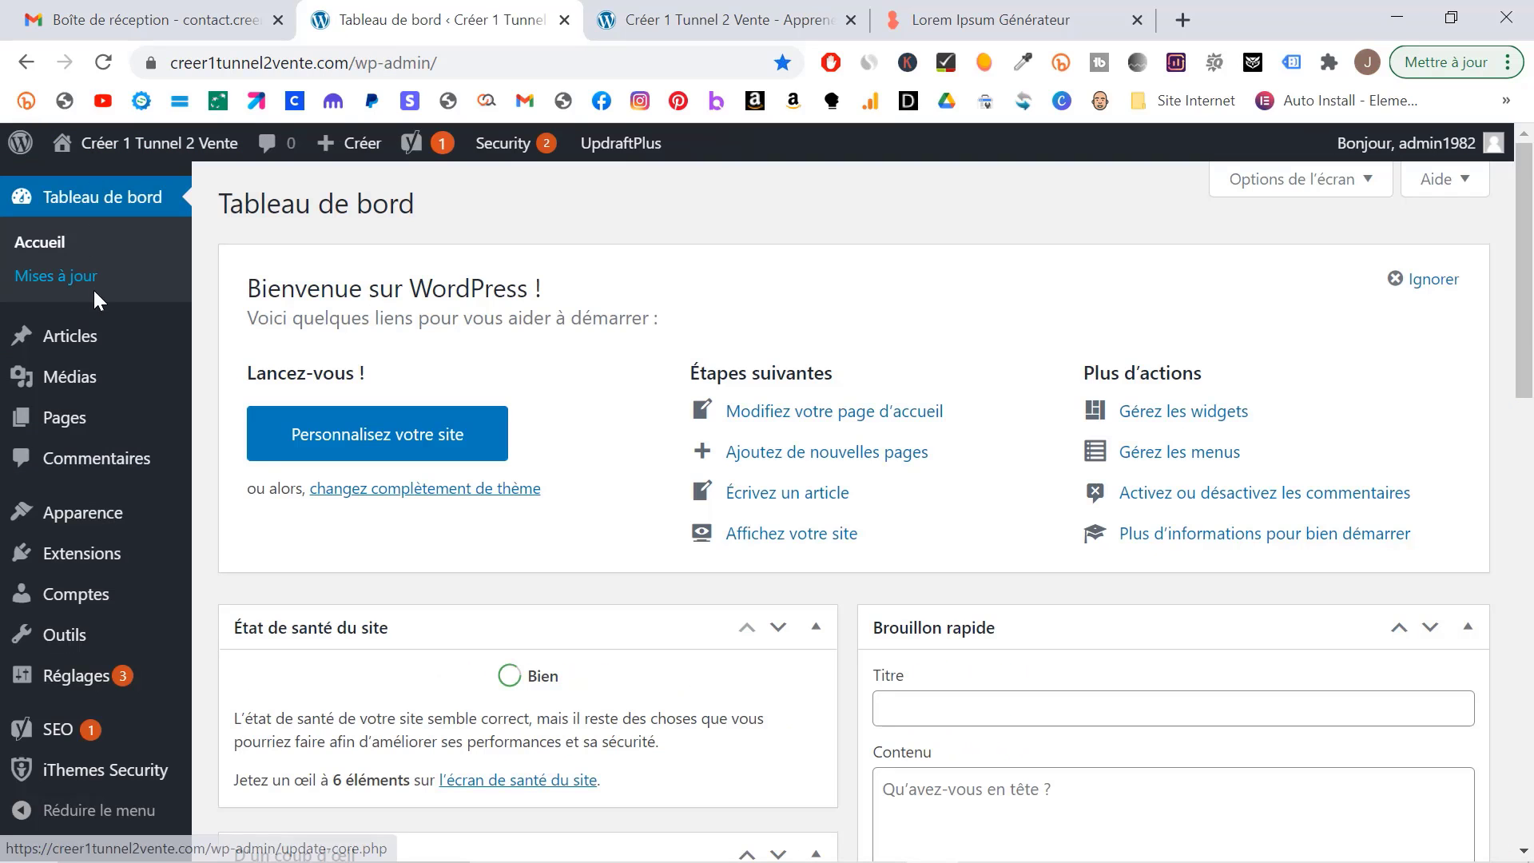
- Create and publish a page titled "Qui suis-je ?" filled with a lorem ipsum placeholder paragraph
{"action": "mouse_move", "coordinate": [76, 417]}
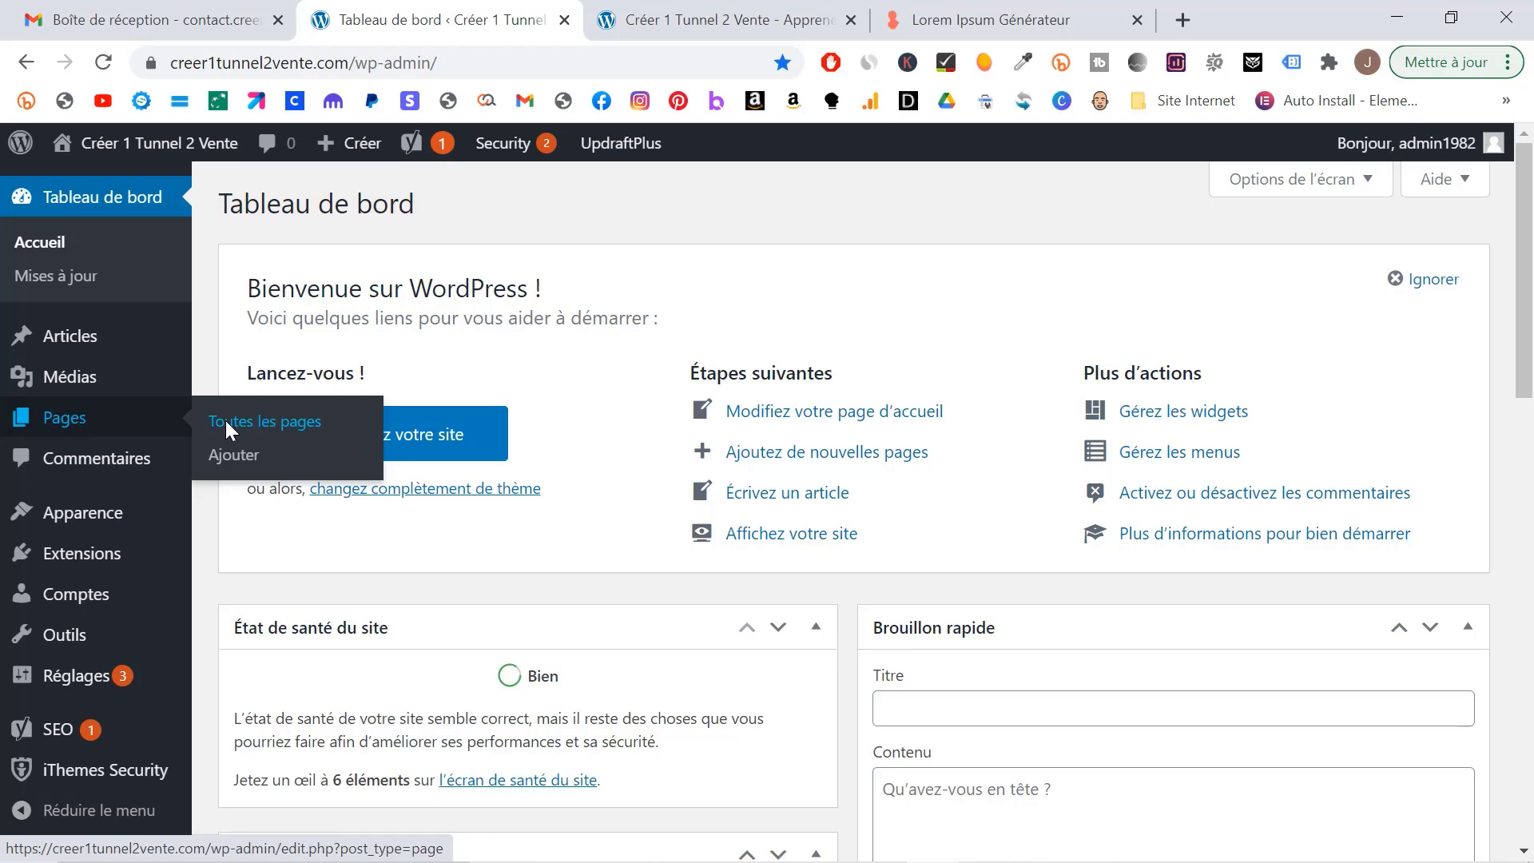
{"action": "left_click", "coordinate": [226, 456]}
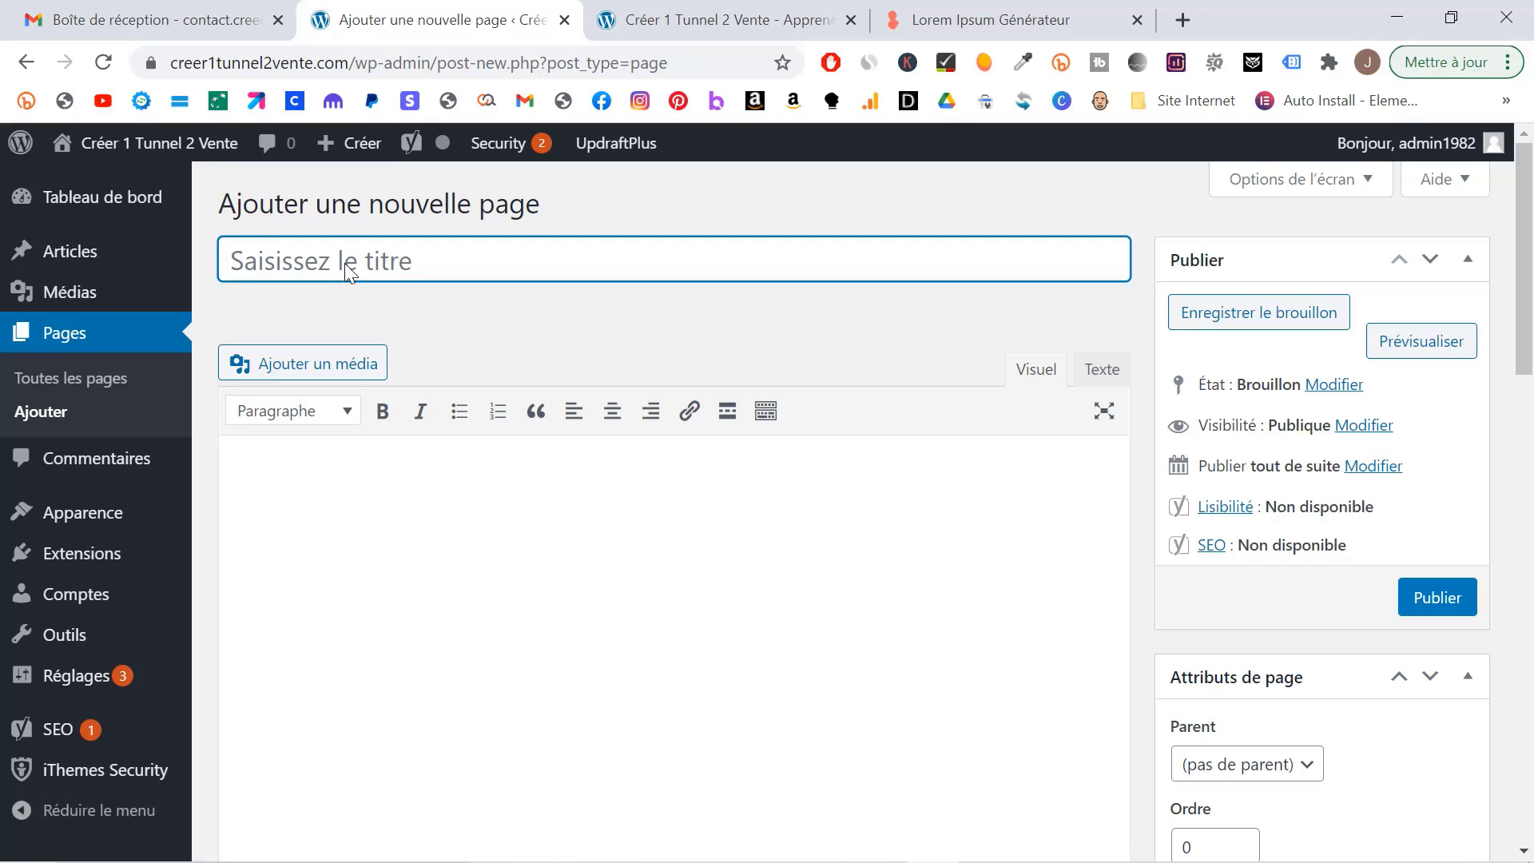
{"action": "type", "text": "Qui suis"}
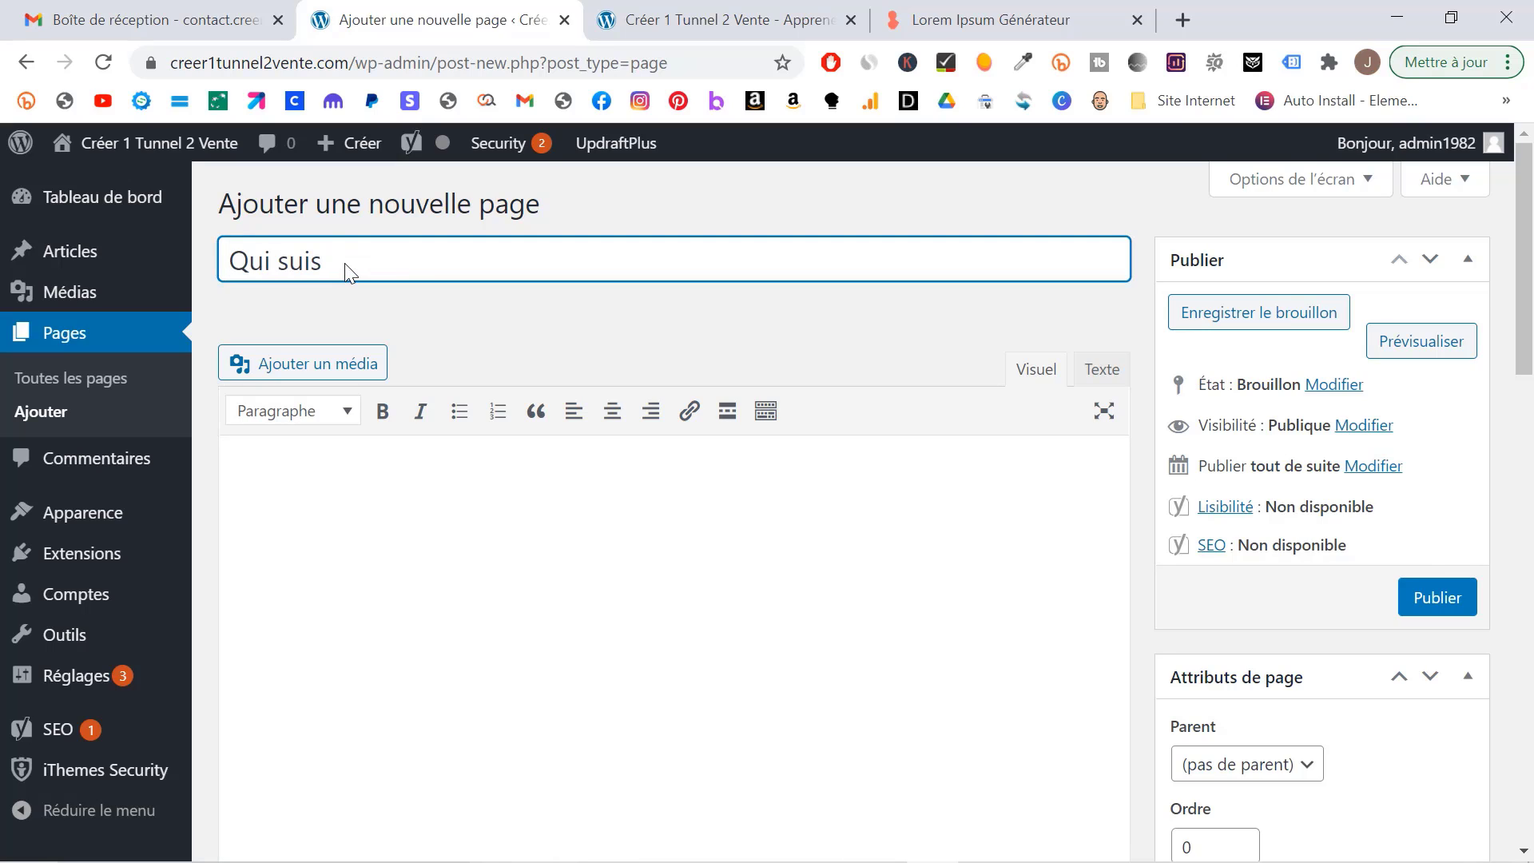
{"action": "type", "text": "-"}
{"action": "type", "text": "Je"}
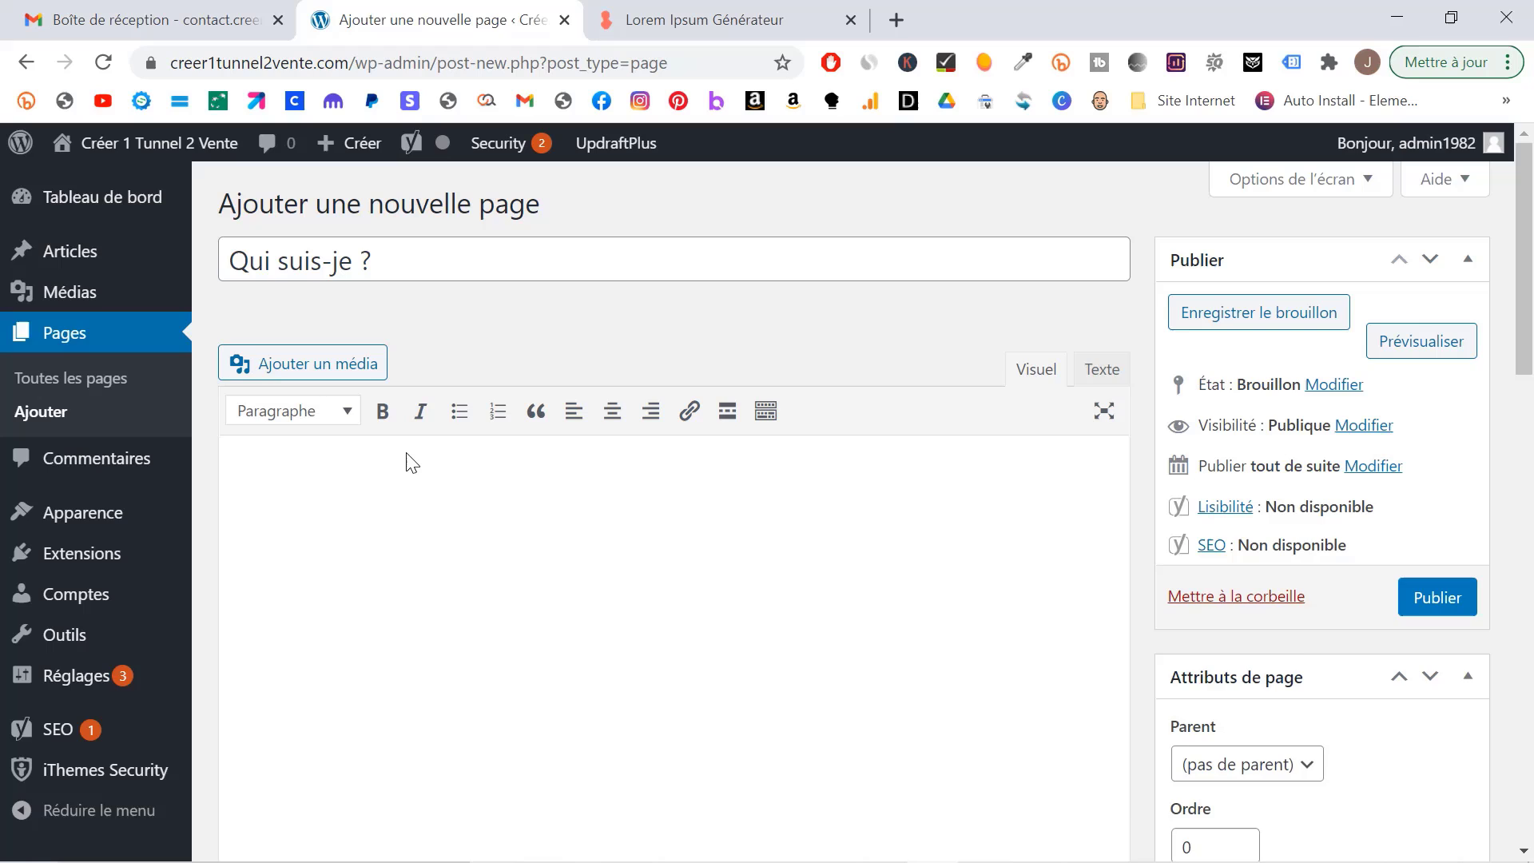
{"action": "type", "text": "Lorem ipsum dolor sit amet, consectetur adipiscing elit, sed do eiusmod tempor incididunt ut labore et dolore magna aliqua. Sit amet commodo nulla facilisi nullam vehicula ipsum a. Nisi est sit amet facilisis. Cras fermentum odio eu feugiat pretium nibh ipsum consequat nisl. Augue lacus viverra vitae congue. Netus et malesuada fames ac. Morbi quis commodo odio aenean. Fermentum dui faucibus in ornare quam. Tortor id aliquet lectus proin nibh. Imperdiet sed euismod nisi porta lorem mollis. Amet cursus sit amet dictum sit. Vel risus commodo viverra maecenas. Ornare quam viverra orci sagittis eu volutpat odio facilisis. Fermentum iaculis eu non diam phasellus vestibulum. Iaculis nunc sed augue lacus viverra vitae. Massa vitae tortor condimentum lacinia quis. Pharetra magna ac placerat vestibulum. Neque laoreet suspendisse interdum consectetur libero id faucibus nisl."}
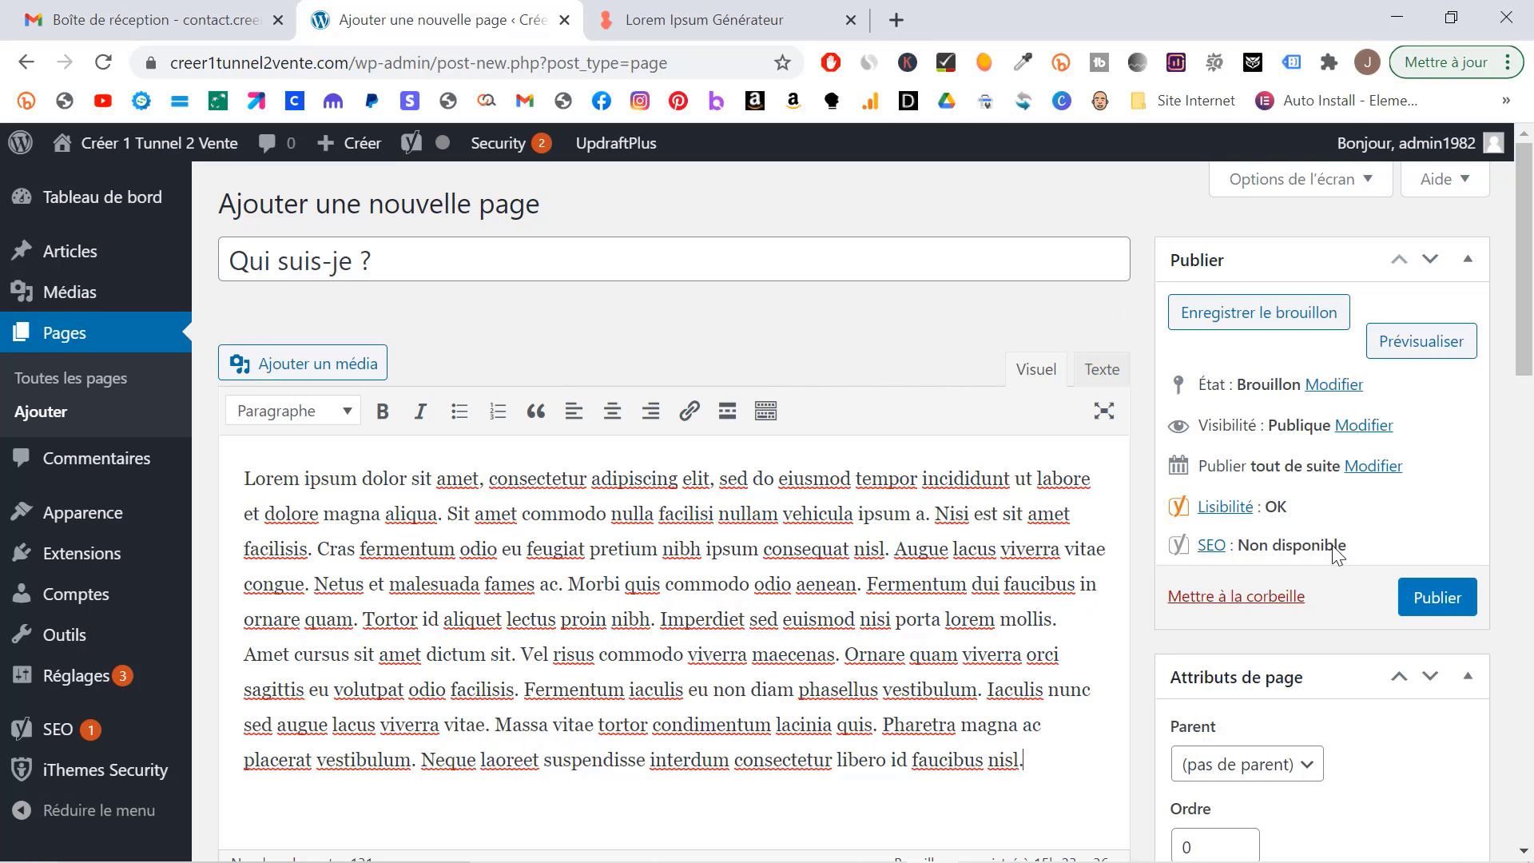
{"action": "left_click", "coordinate": [1415, 591]}
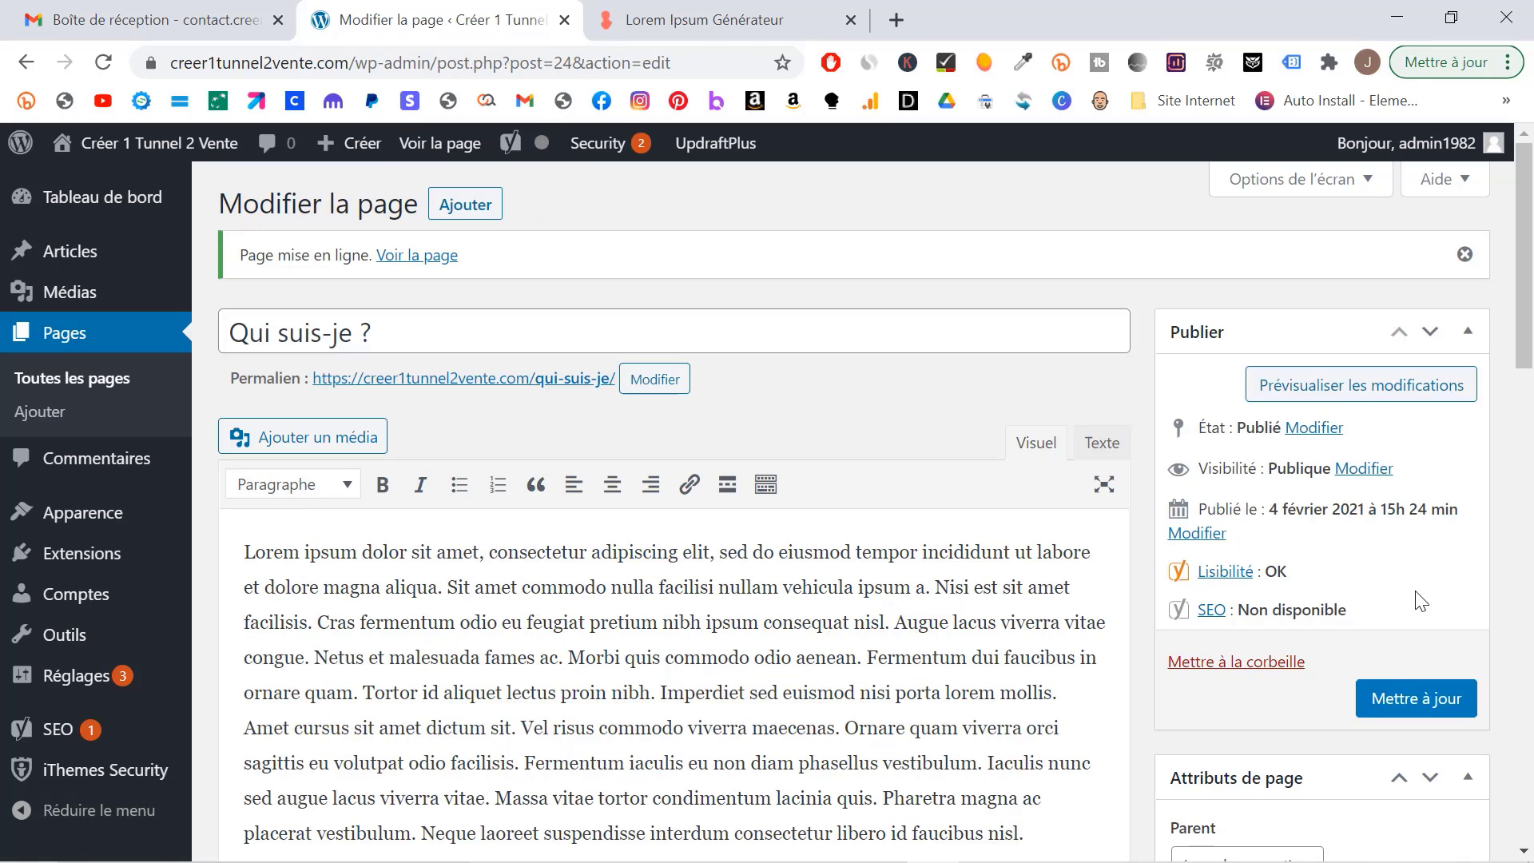
- Add a "Je m'appelle" line with the author's first name above the lorem ipsum paragraph and format it as Titre 2
{"action": "left_click", "coordinate": [242, 555]}
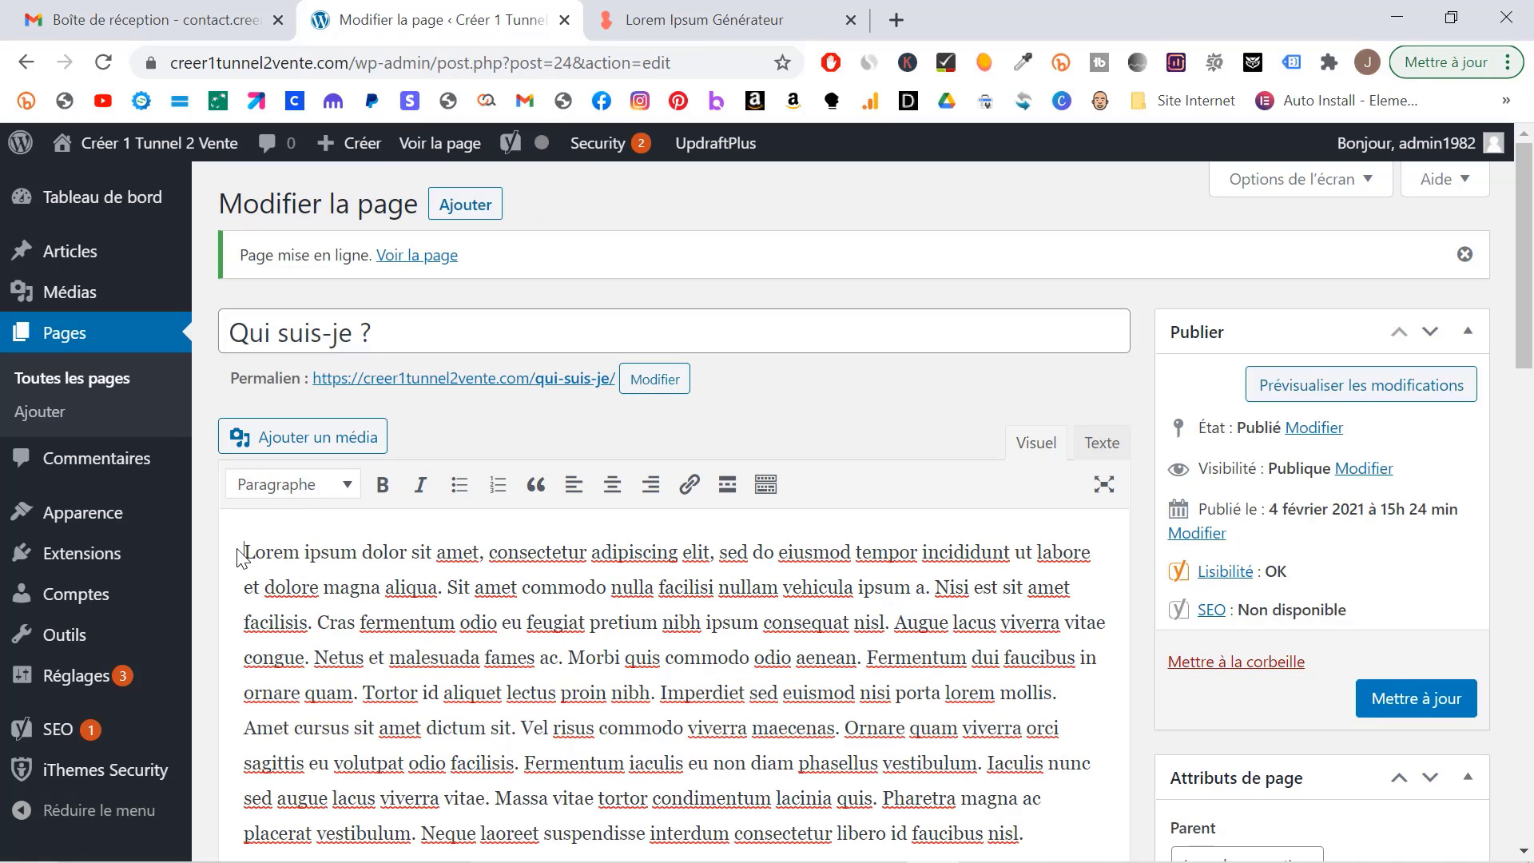
{"action": "key", "text": "Return"}
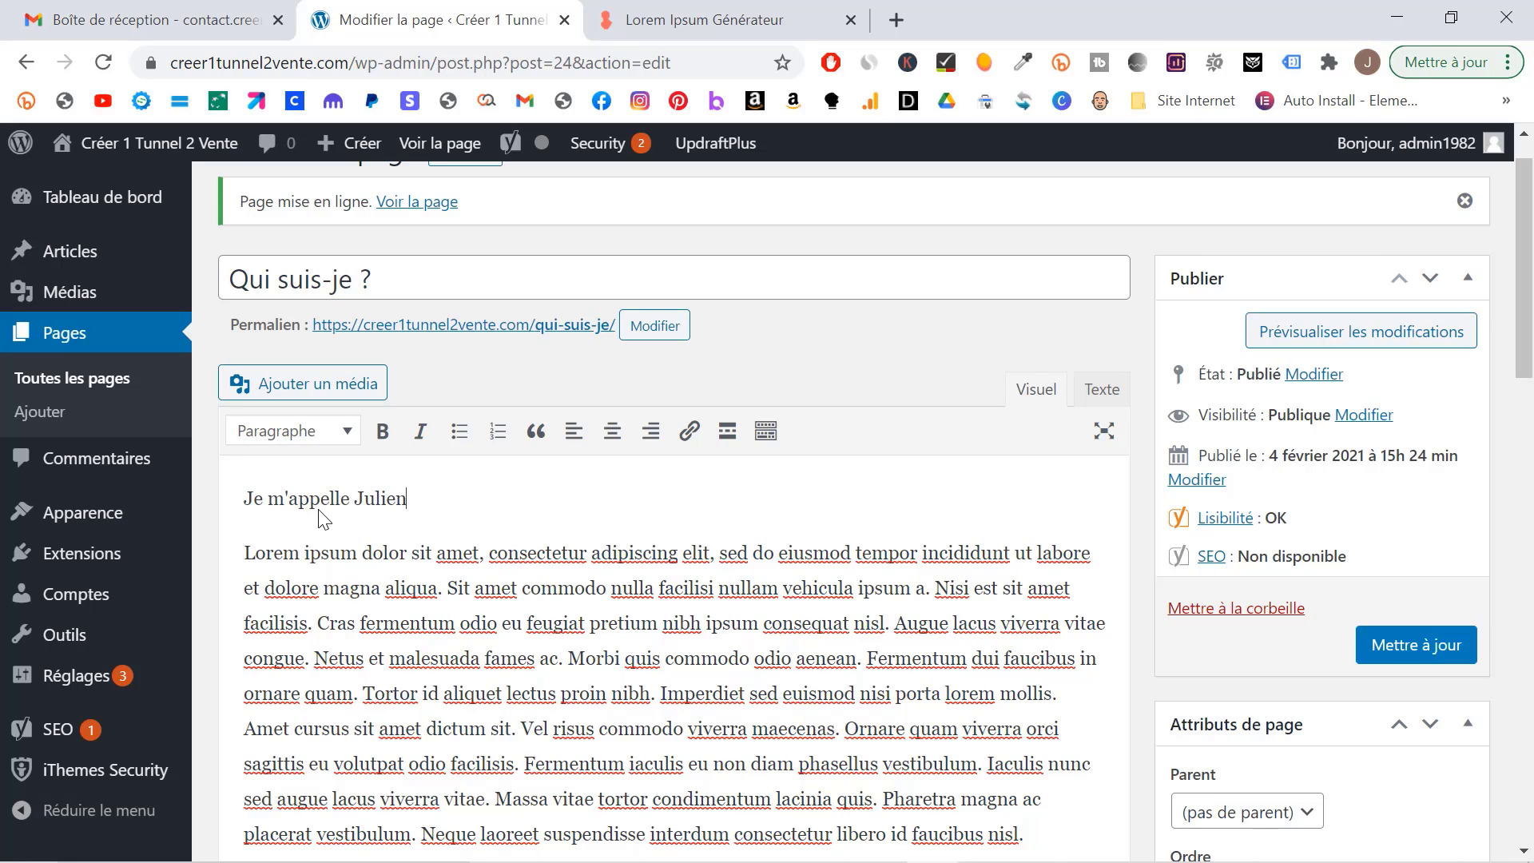
{"action": "triple_click", "coordinate": [319, 509]}
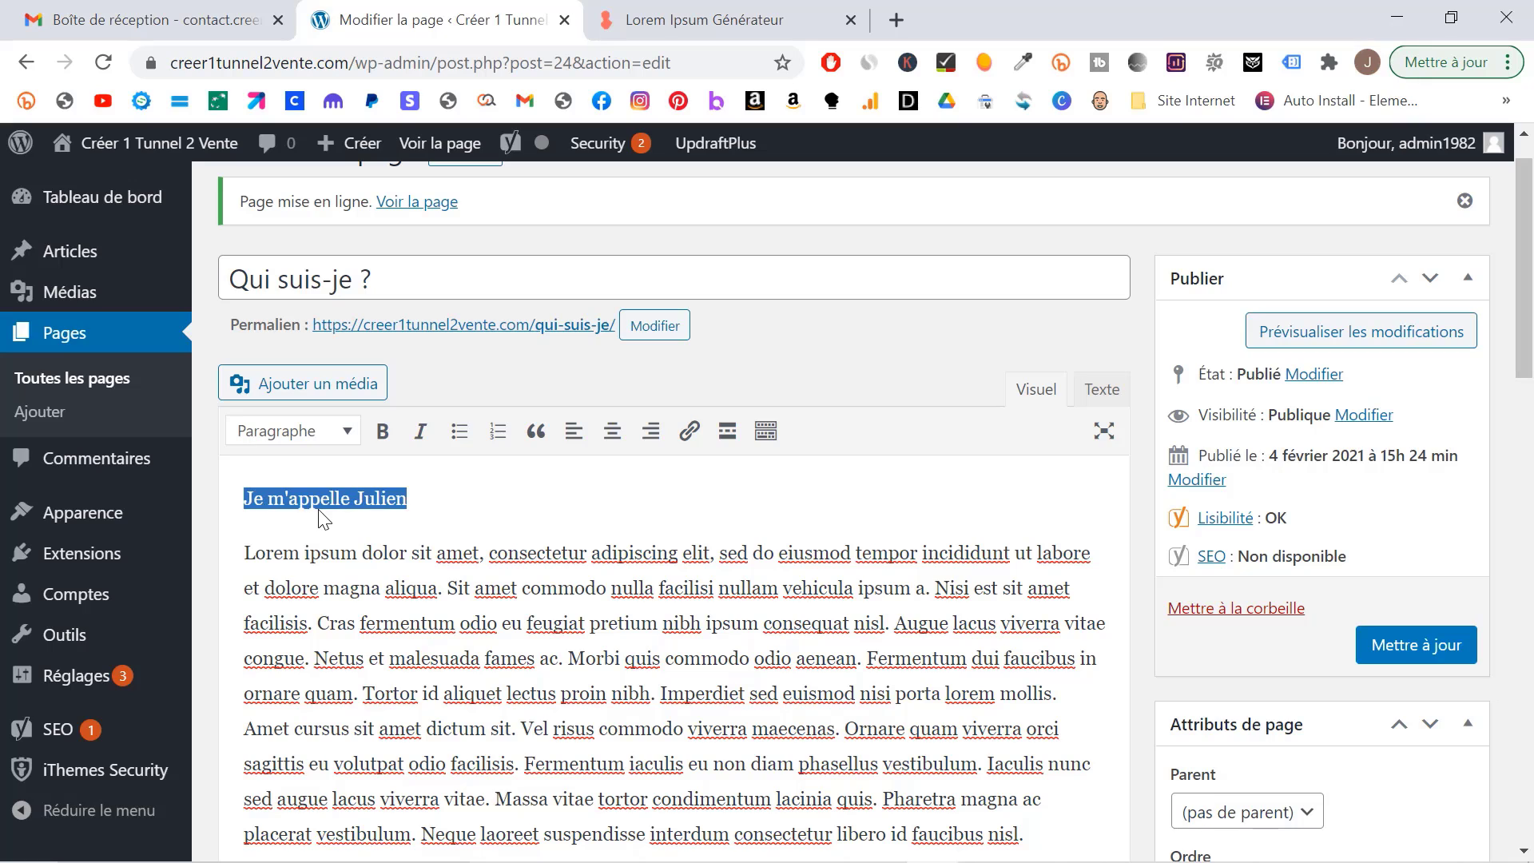
{"action": "left_click", "coordinate": [349, 441]}
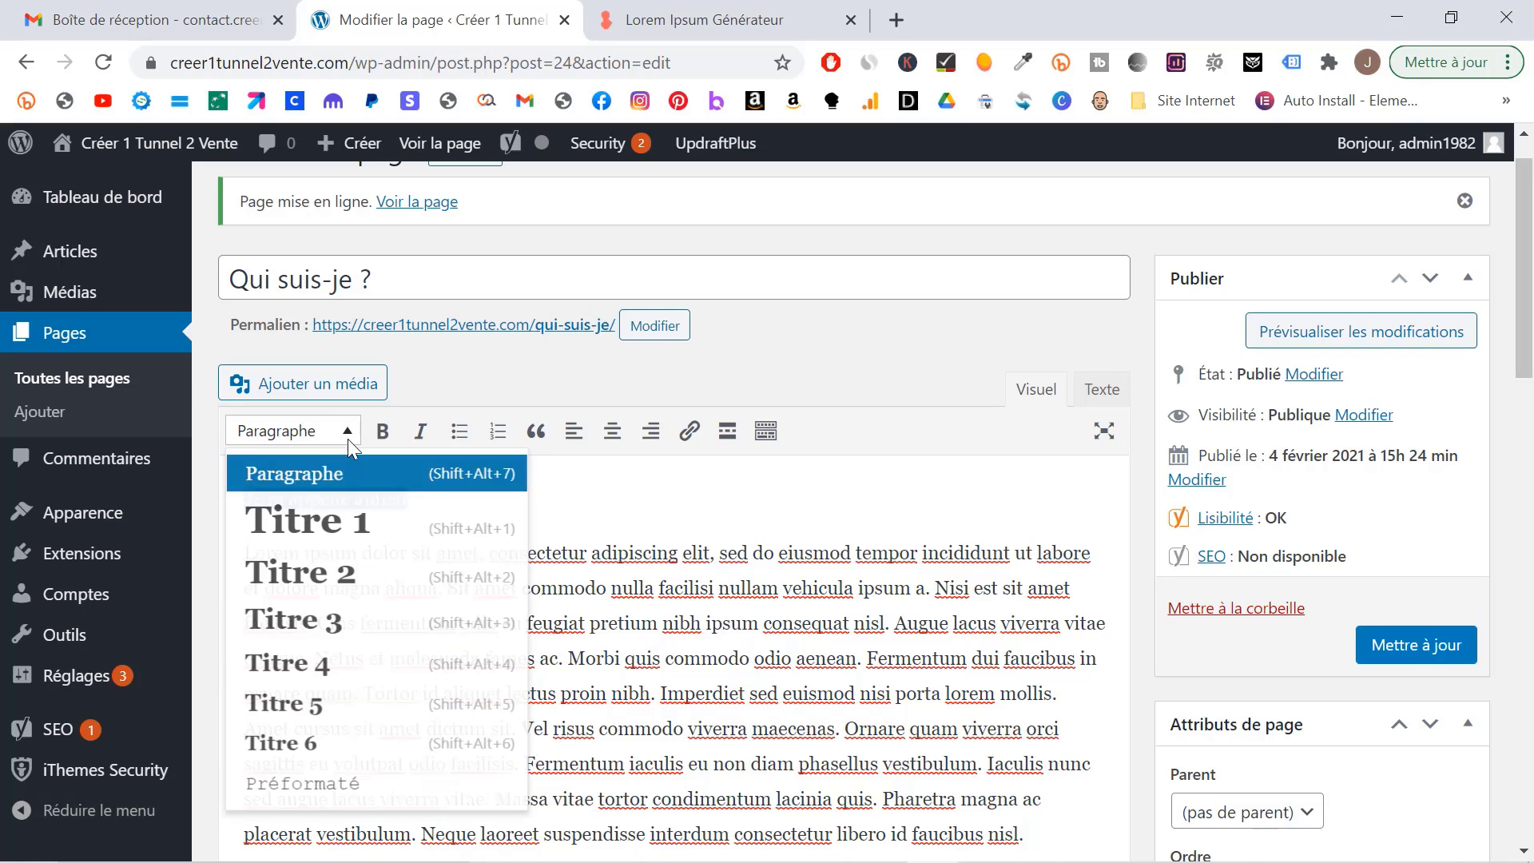
{"action": "left_click", "coordinate": [335, 559]}
{"action": "left_click", "coordinate": [336, 510]}
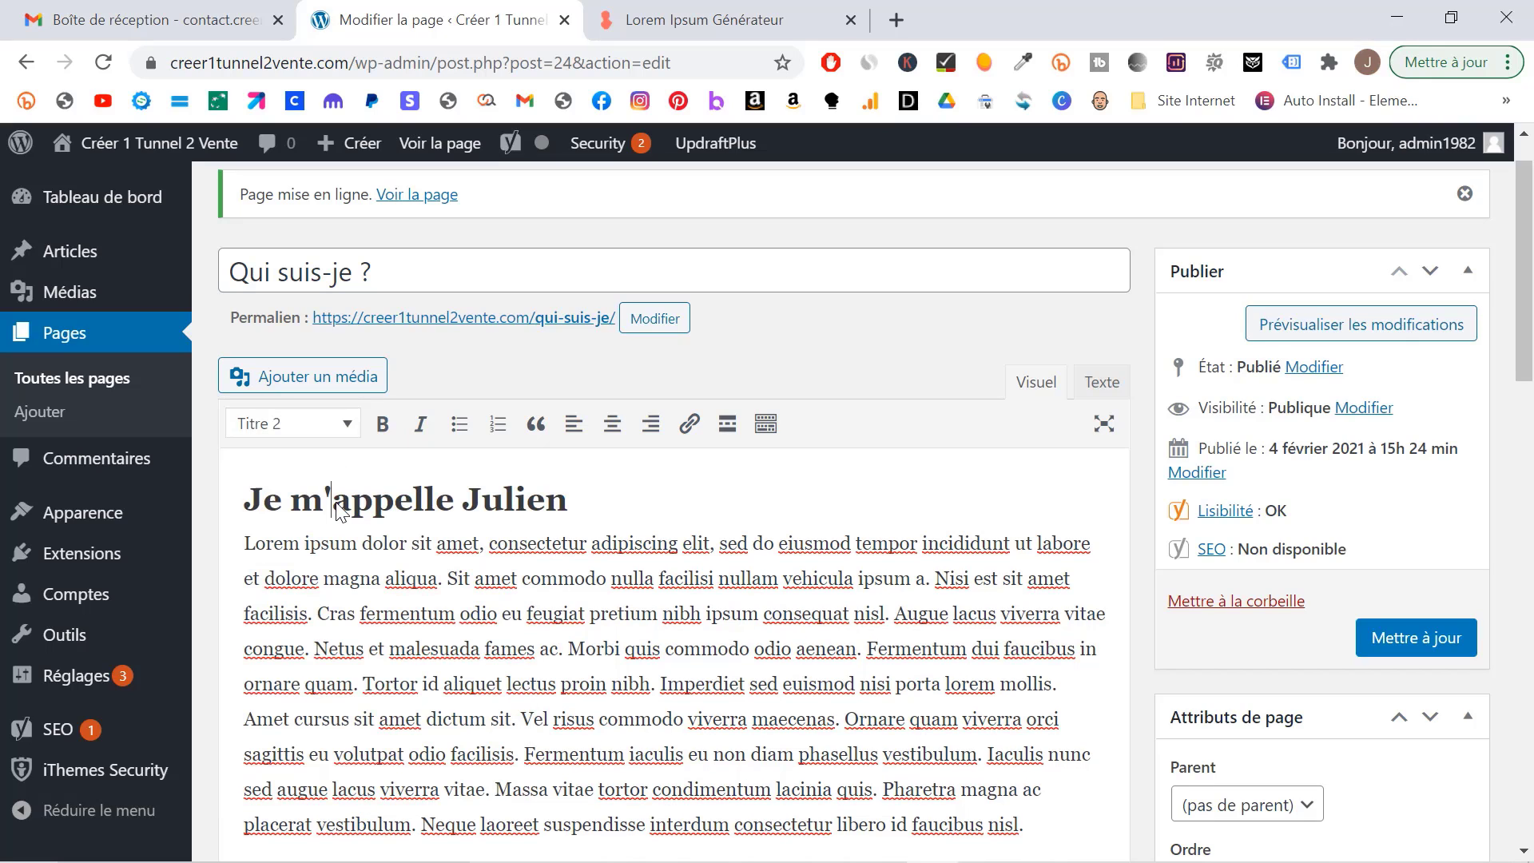
{"action": "left_click", "coordinate": [409, 281]}
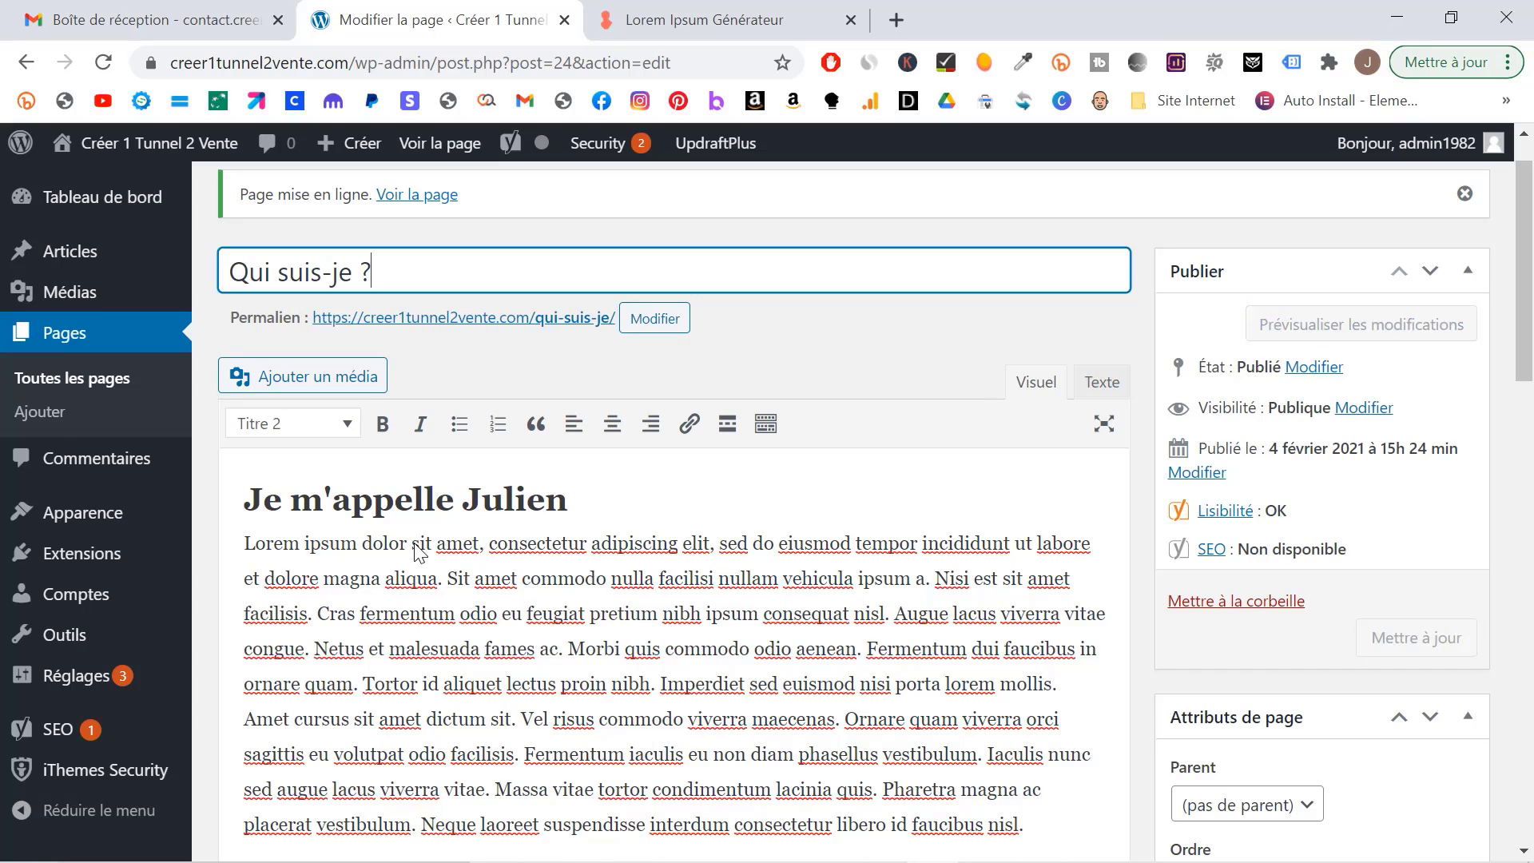
{"action": "left_click", "coordinate": [472, 659]}
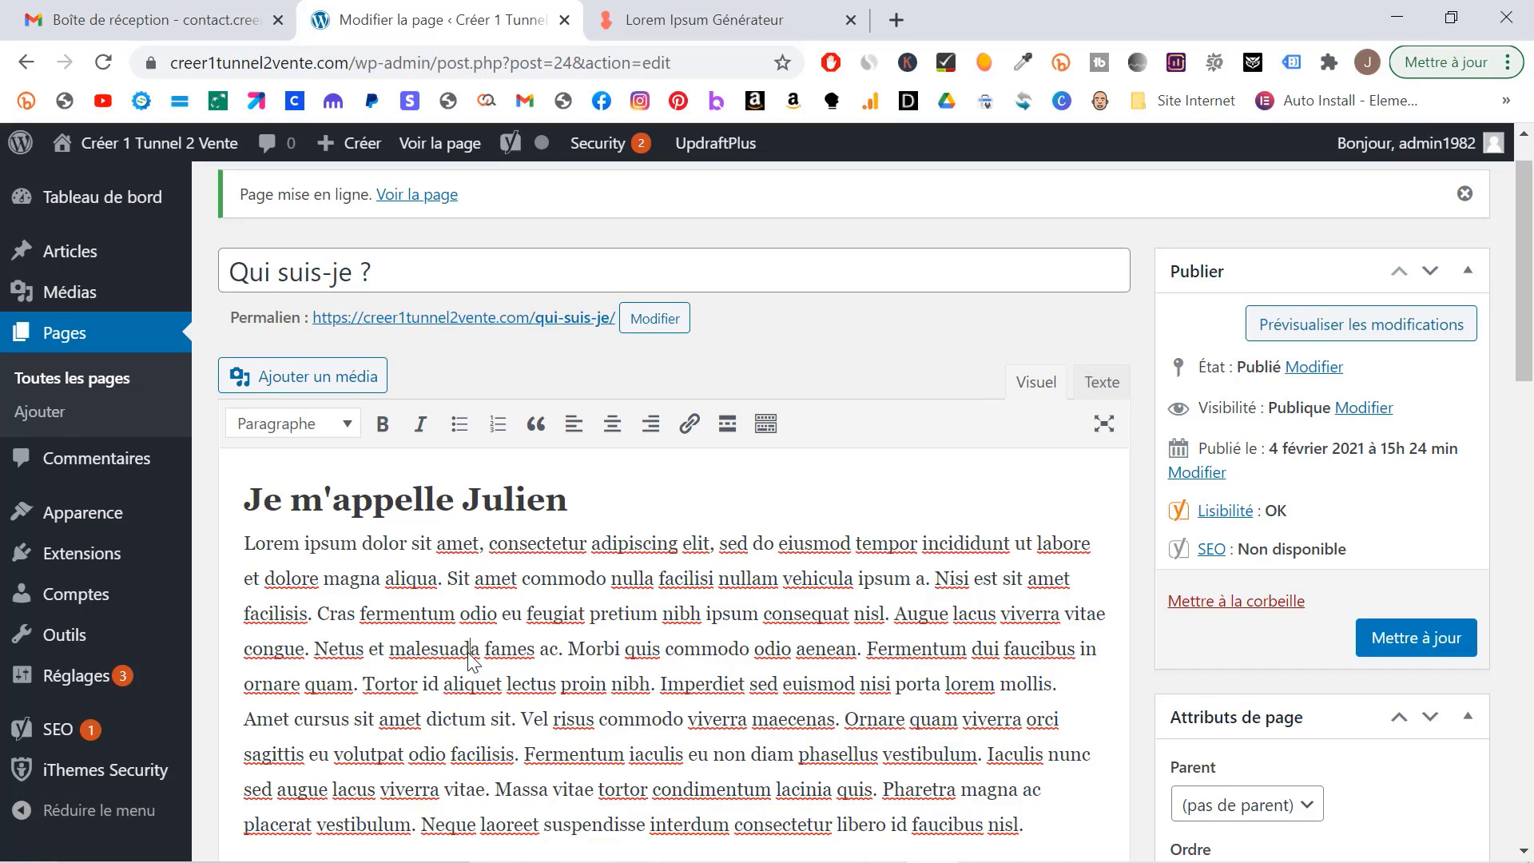
{"action": "left_click", "coordinate": [437, 287]}
{"action": "key", "text": "ctrl+a"}
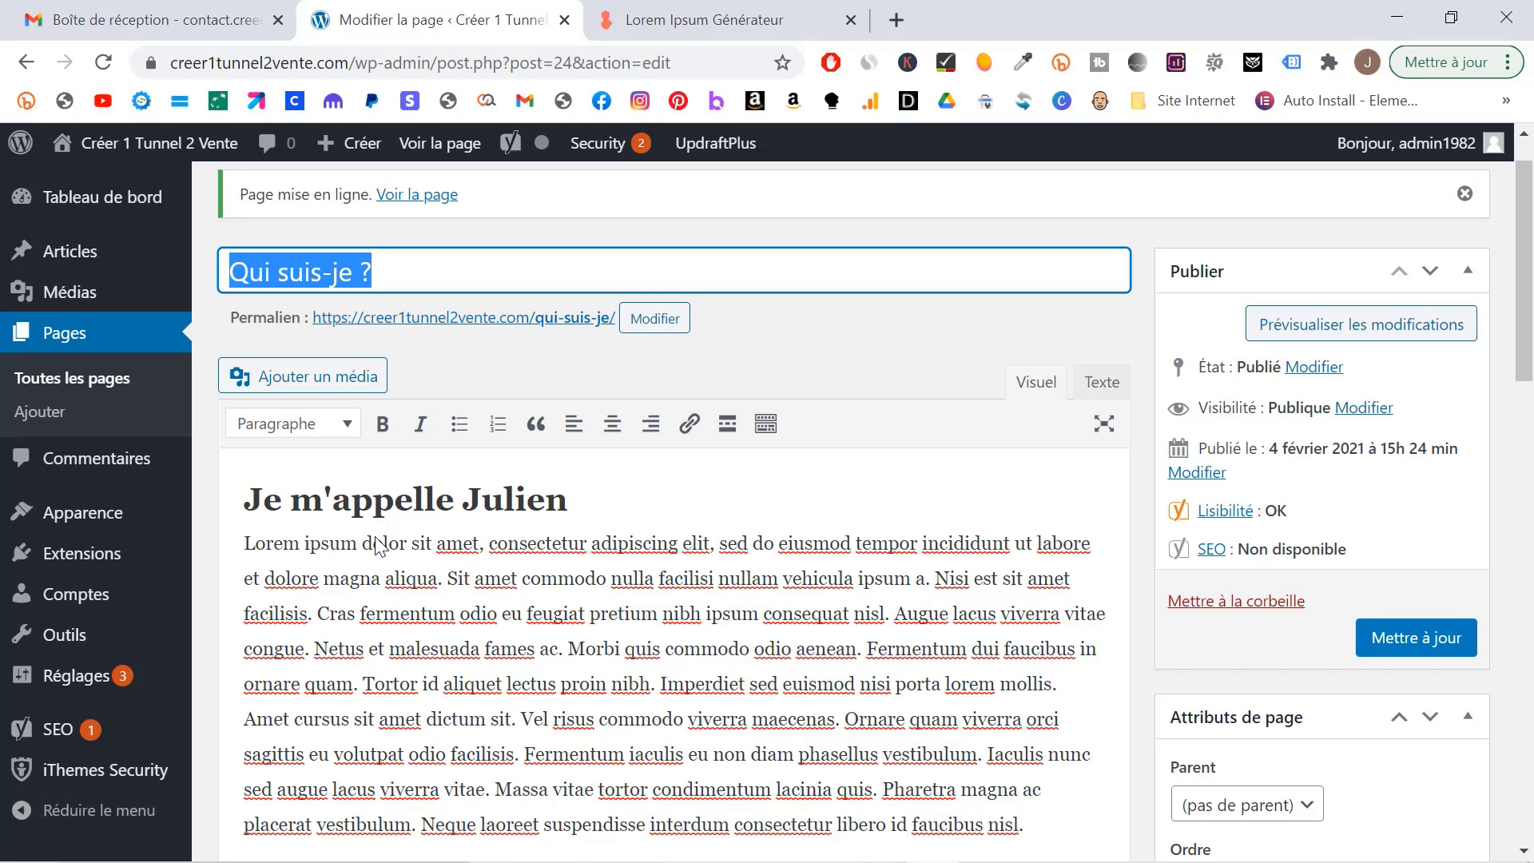
{"action": "left_click", "coordinate": [457, 617]}
{"action": "scroll", "coordinate": [458, 623], "scroll_direction": "down", "scroll_amount": 3}
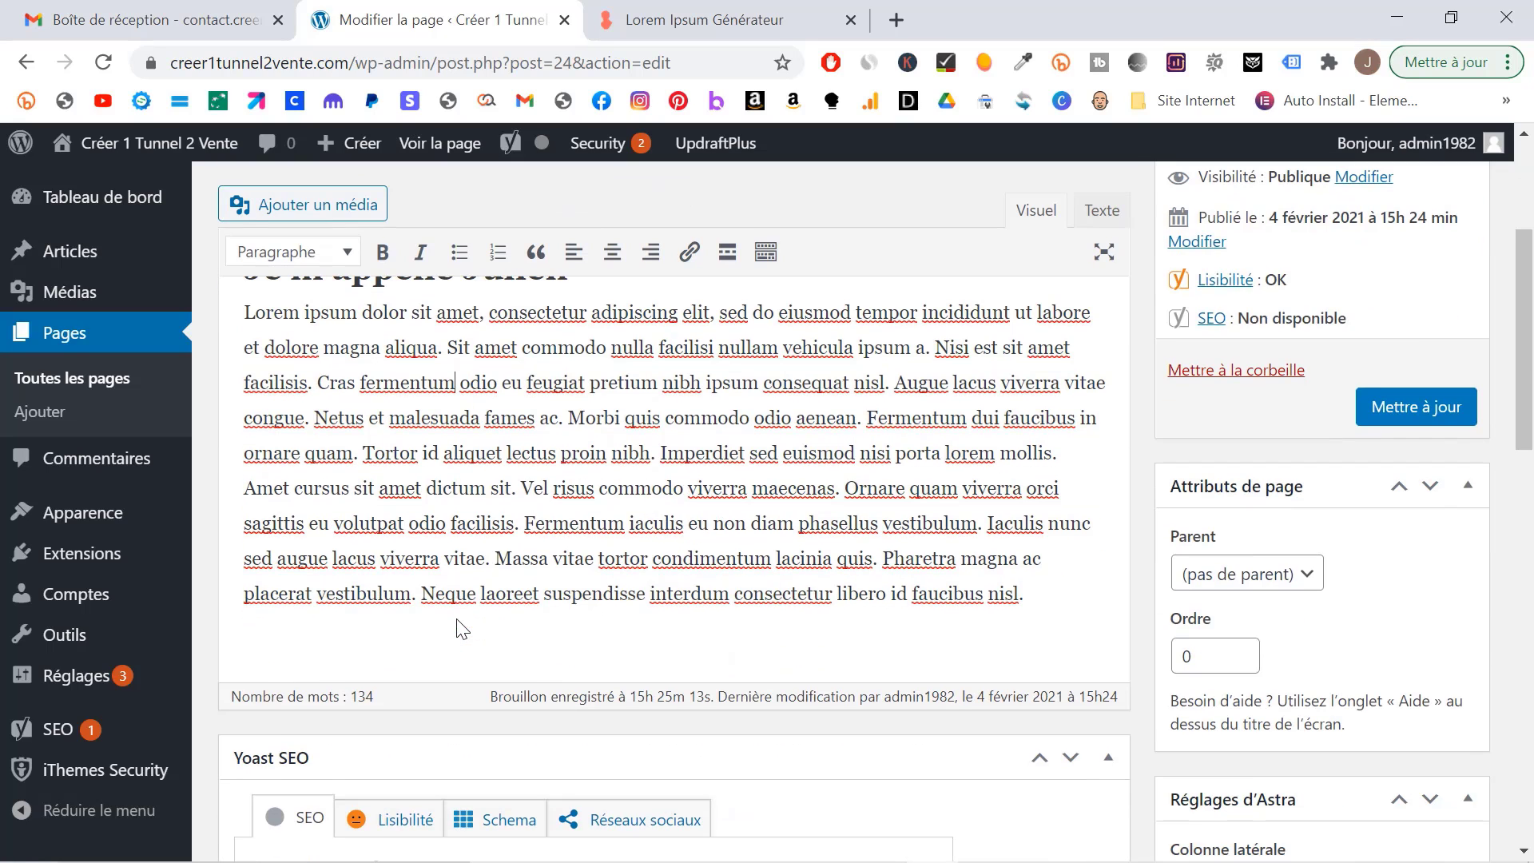
{"action": "scroll", "coordinate": [462, 627], "scroll_direction": "up", "scroll_amount": 3}
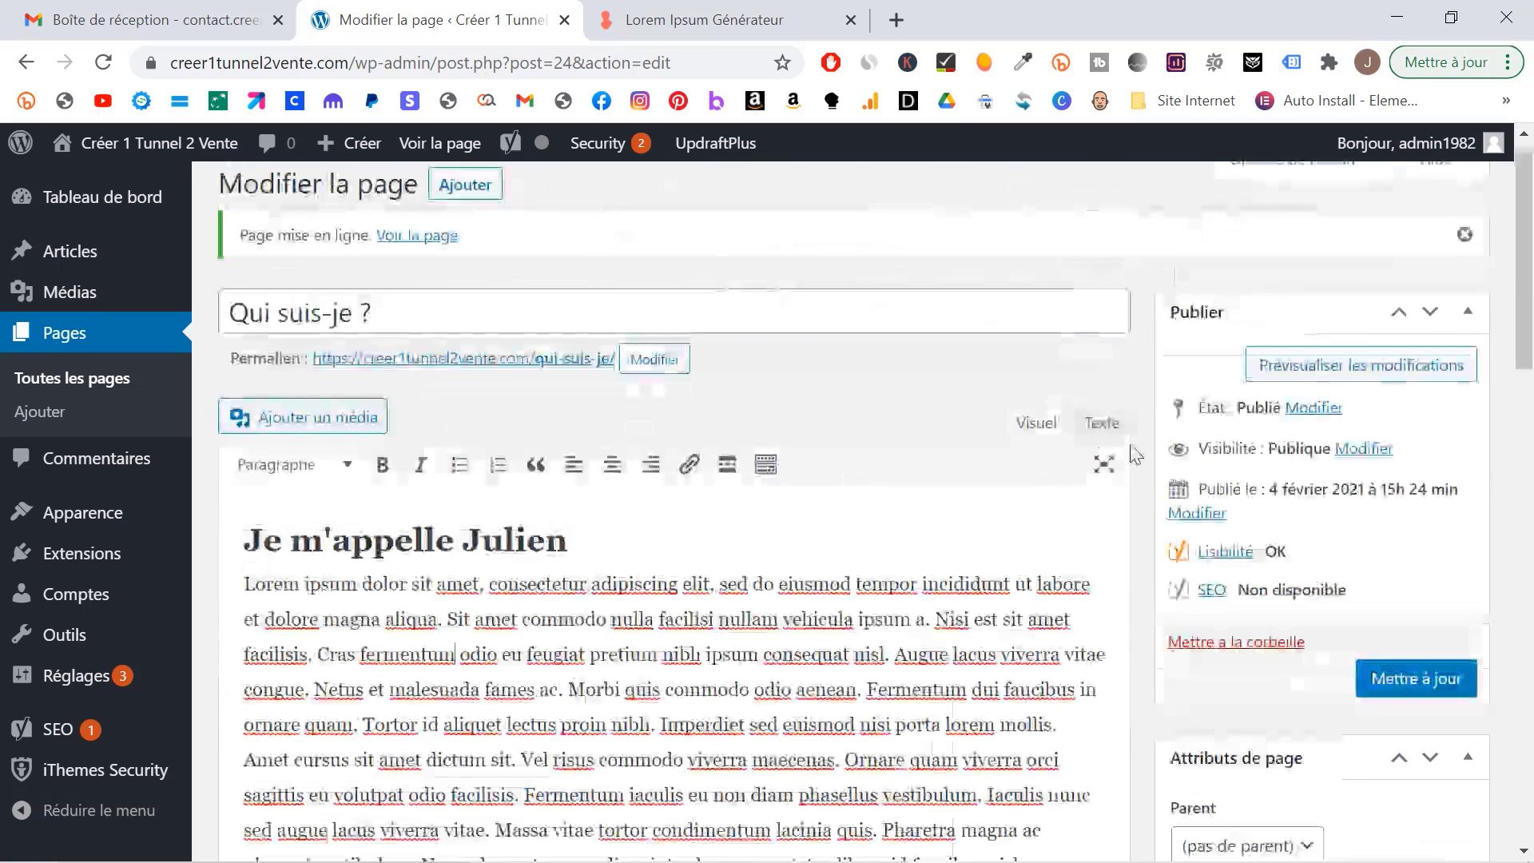
- Update the "Qui suis-je ?" page and leave the editor for the list of all pages
{"action": "left_click", "coordinate": [1418, 677]}
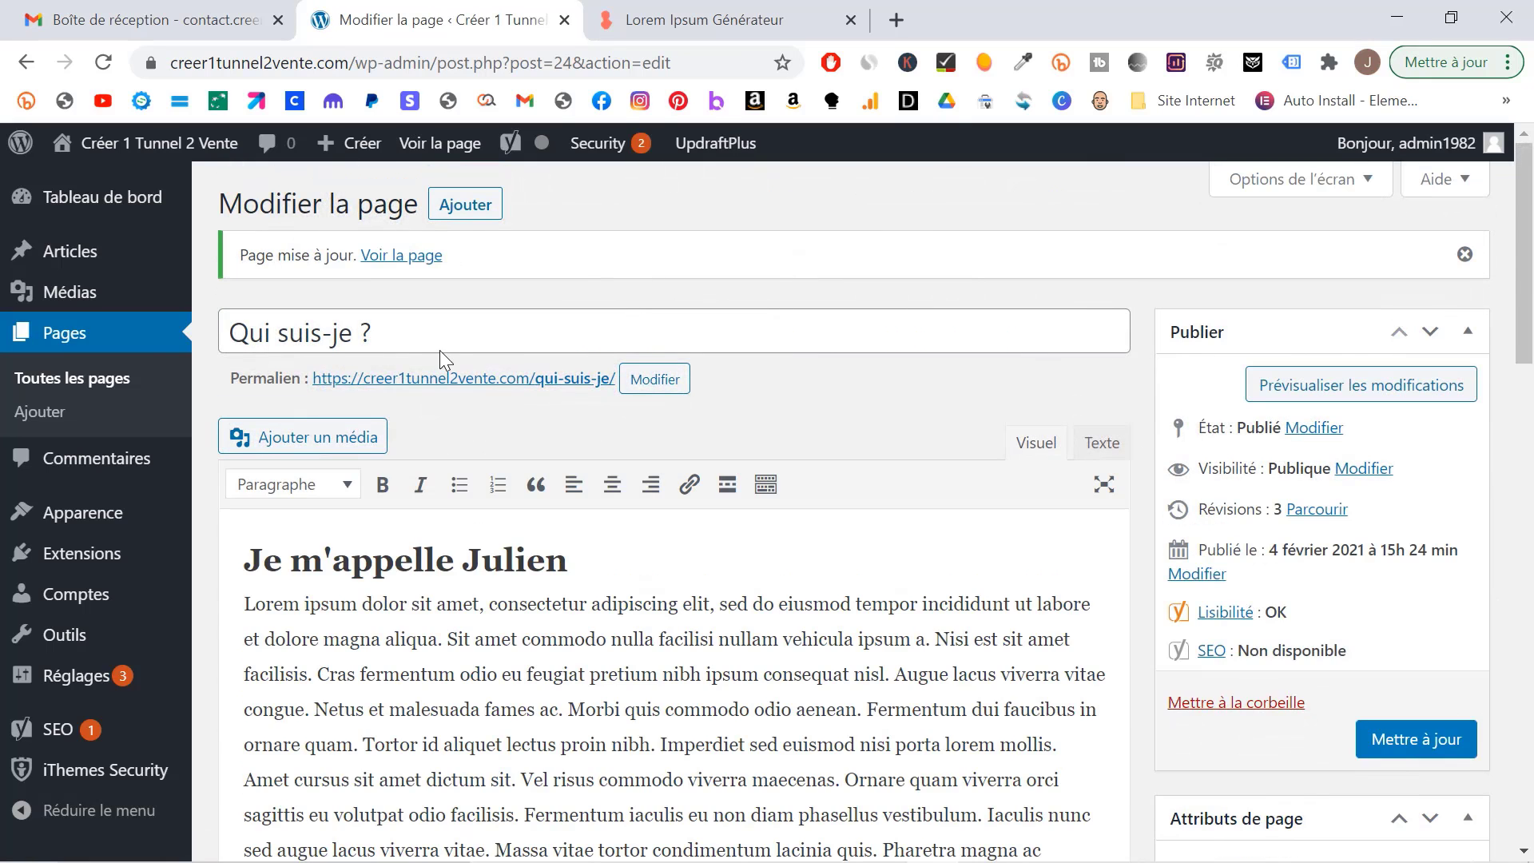
{"action": "left_click", "coordinate": [106, 373]}
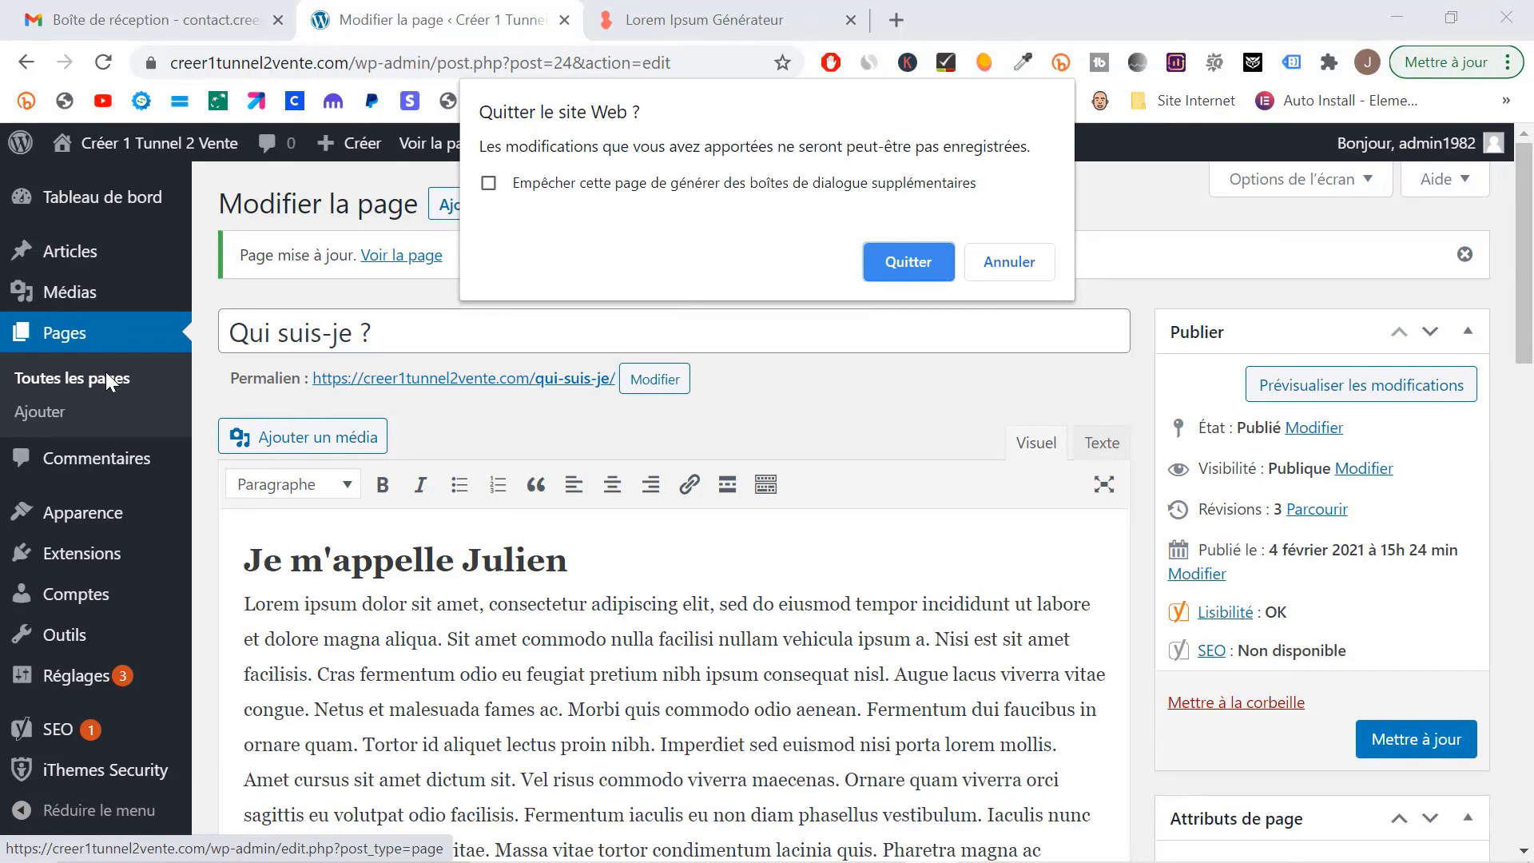
{"action": "left_click", "coordinate": [489, 184]}
{"action": "left_click", "coordinate": [910, 266]}
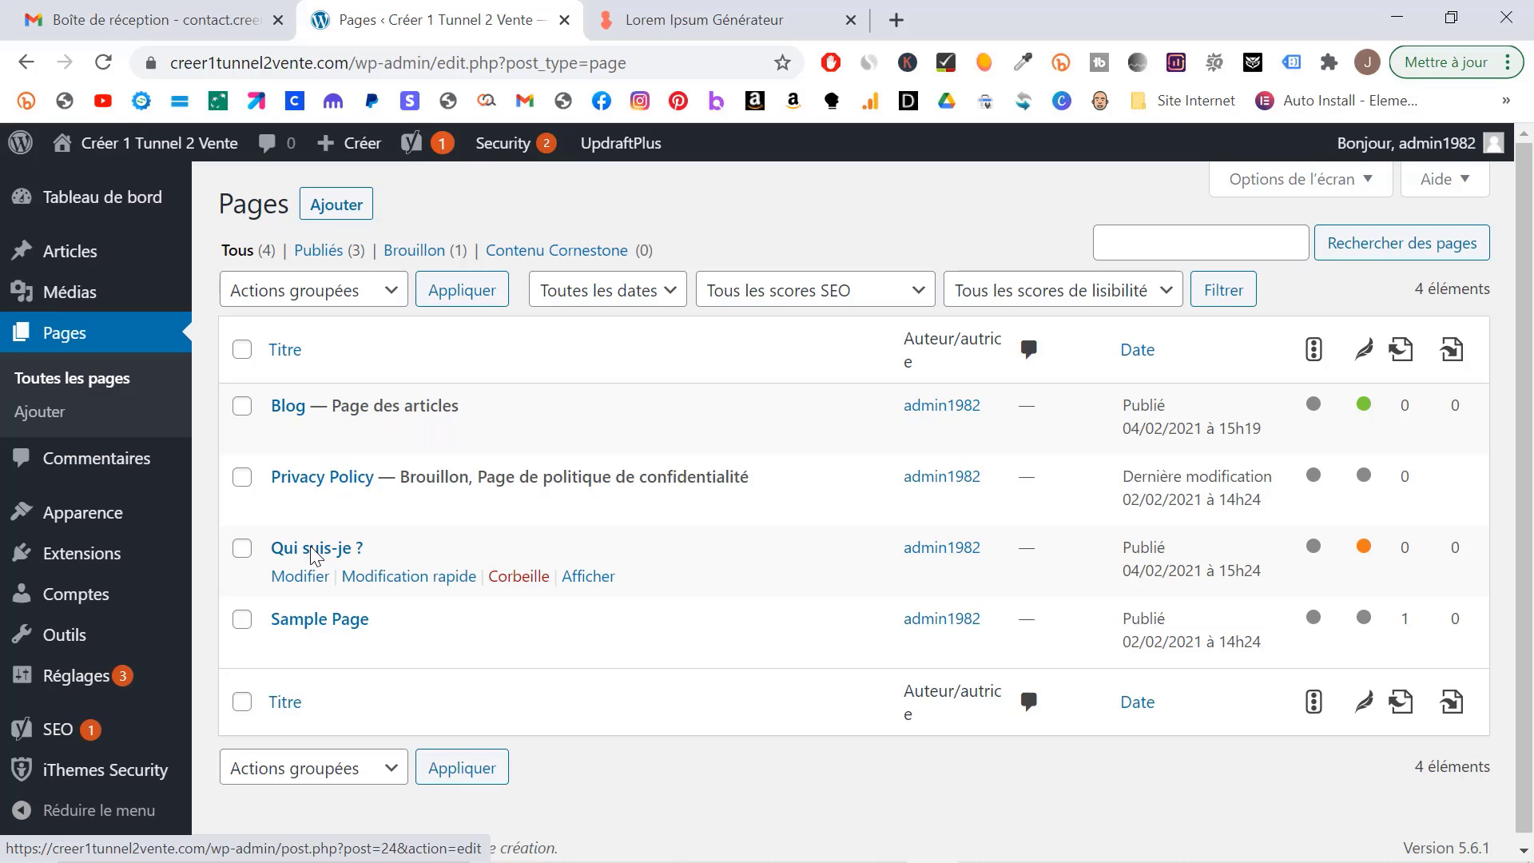
- Display the "Qui suis-je ?" page in a new tab and check how its title, heading and paragraph appear
{"action": "middle_click", "coordinate": [588, 576]}
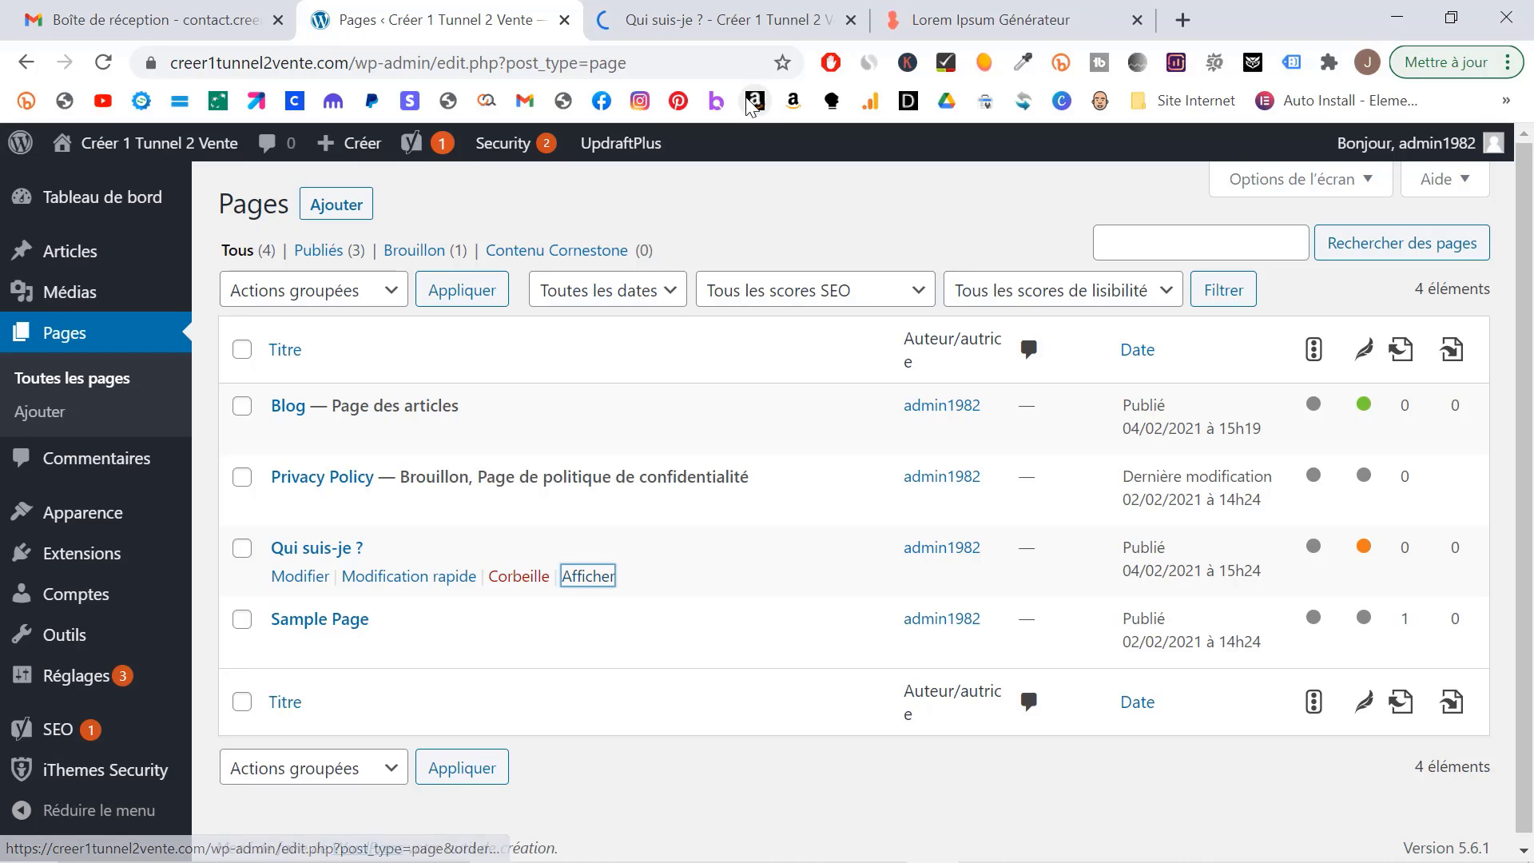
{"action": "left_click", "coordinate": [699, 22]}
{"action": "scroll", "coordinate": [661, 495], "scroll_direction": "down", "scroll_amount": 1}
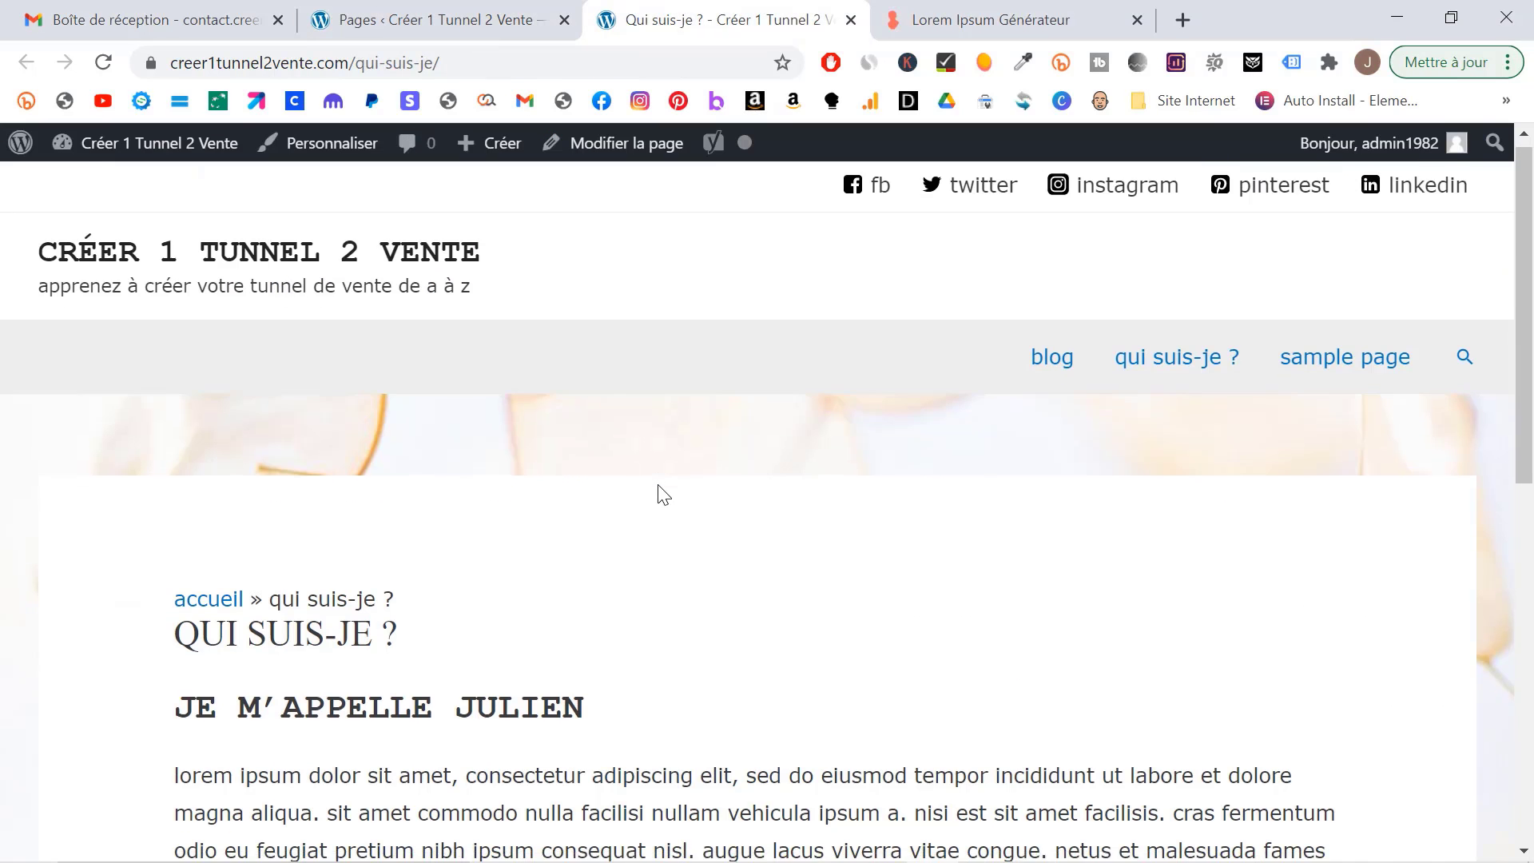
{"action": "scroll", "coordinate": [662, 495], "scroll_direction": "down", "scroll_amount": 2}
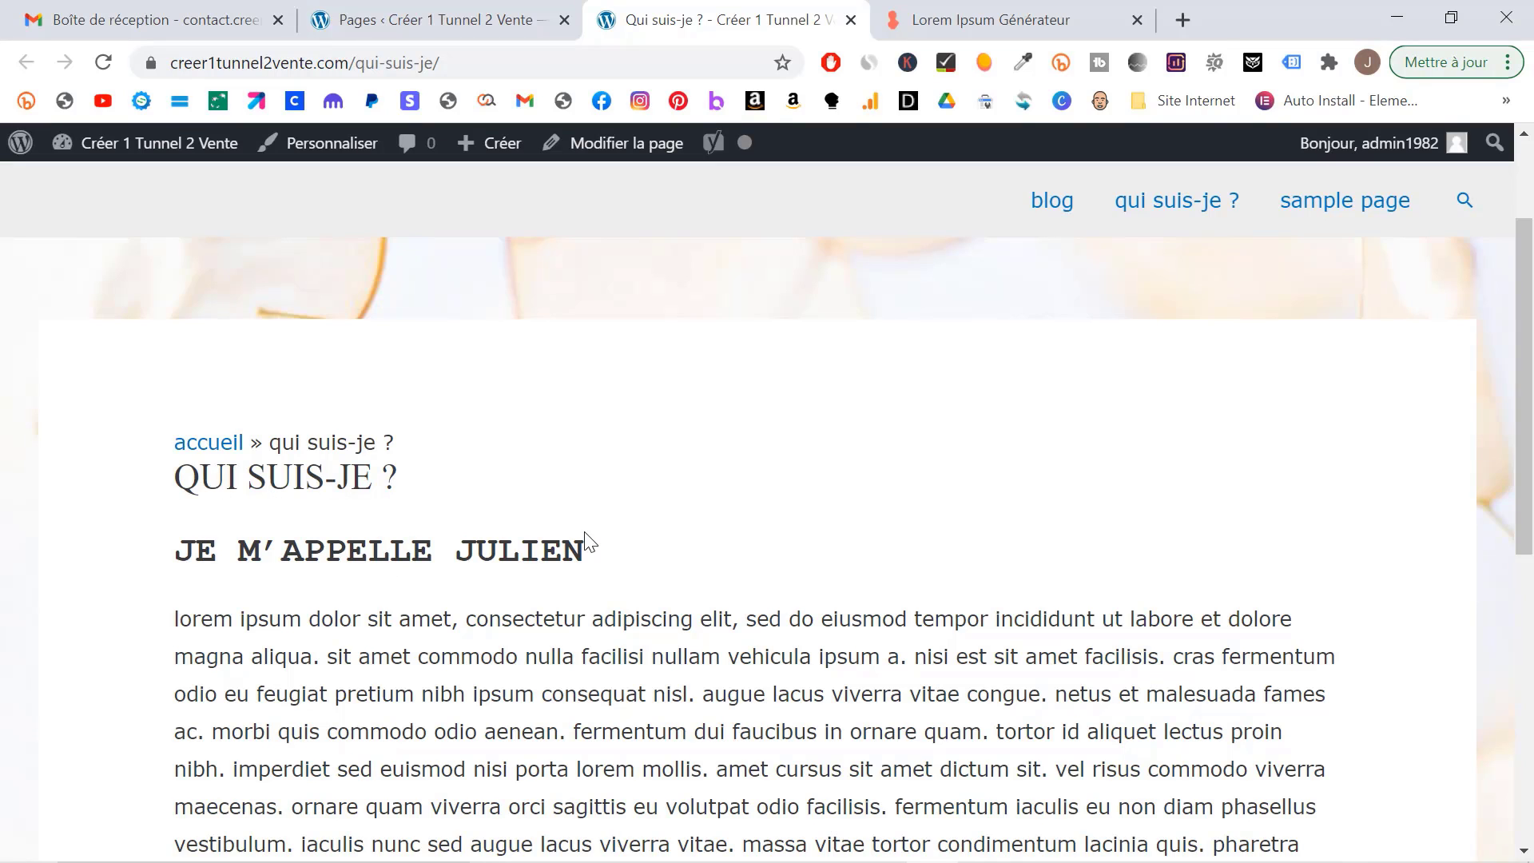
{"action": "scroll", "coordinate": [548, 572], "scroll_direction": "down", "scroll_amount": 2}
{"action": "scroll", "coordinate": [546, 570], "scroll_direction": "up", "scroll_amount": 4}
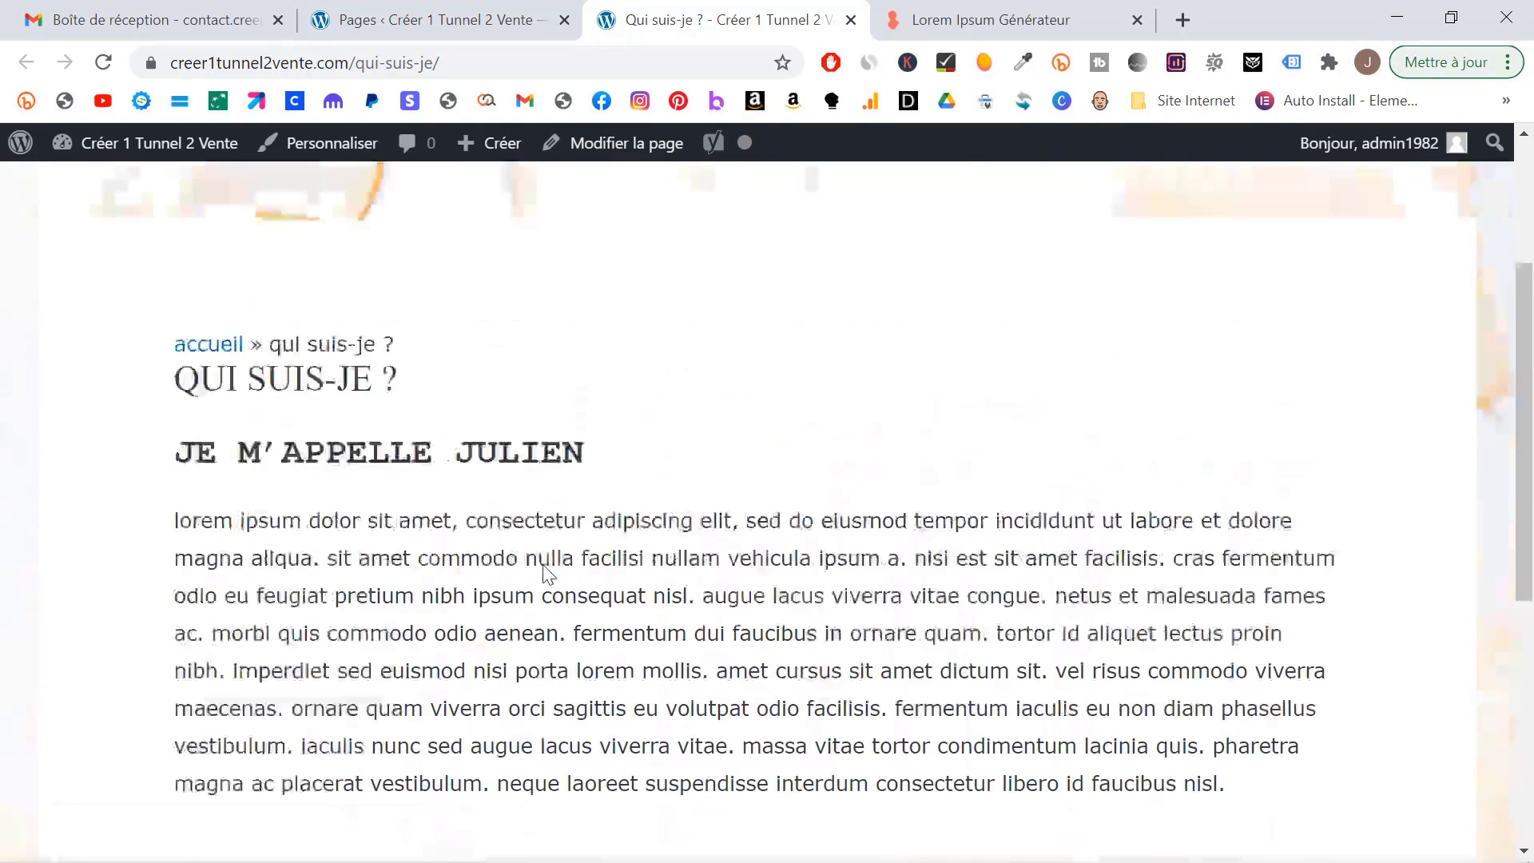
- Return to the site's page list and start a new page titled "Mes services"
{"action": "left_click", "coordinate": [439, 12]}
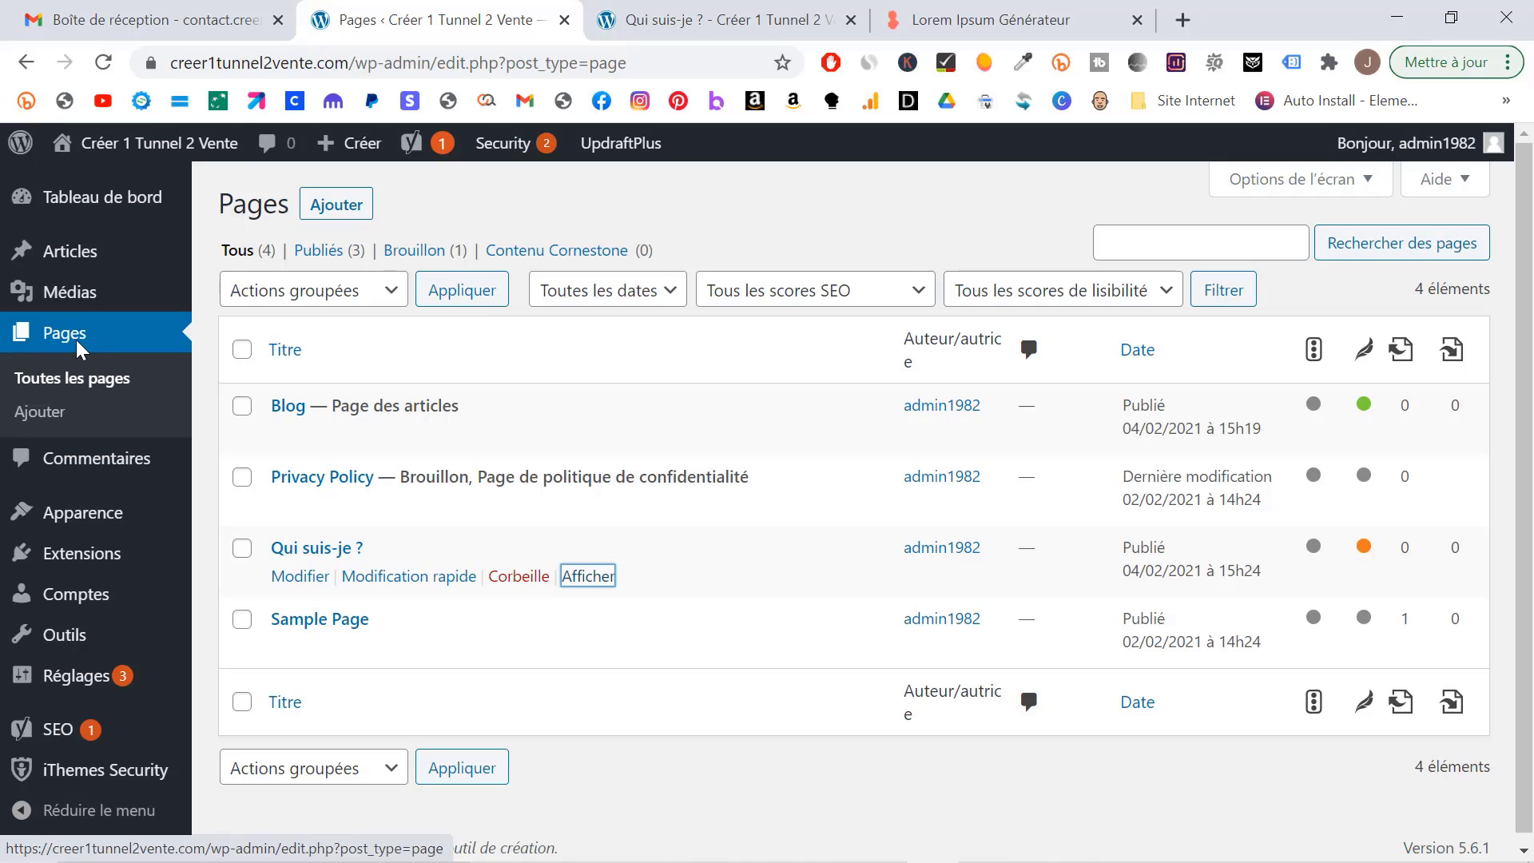
{"action": "left_click", "coordinate": [54, 414]}
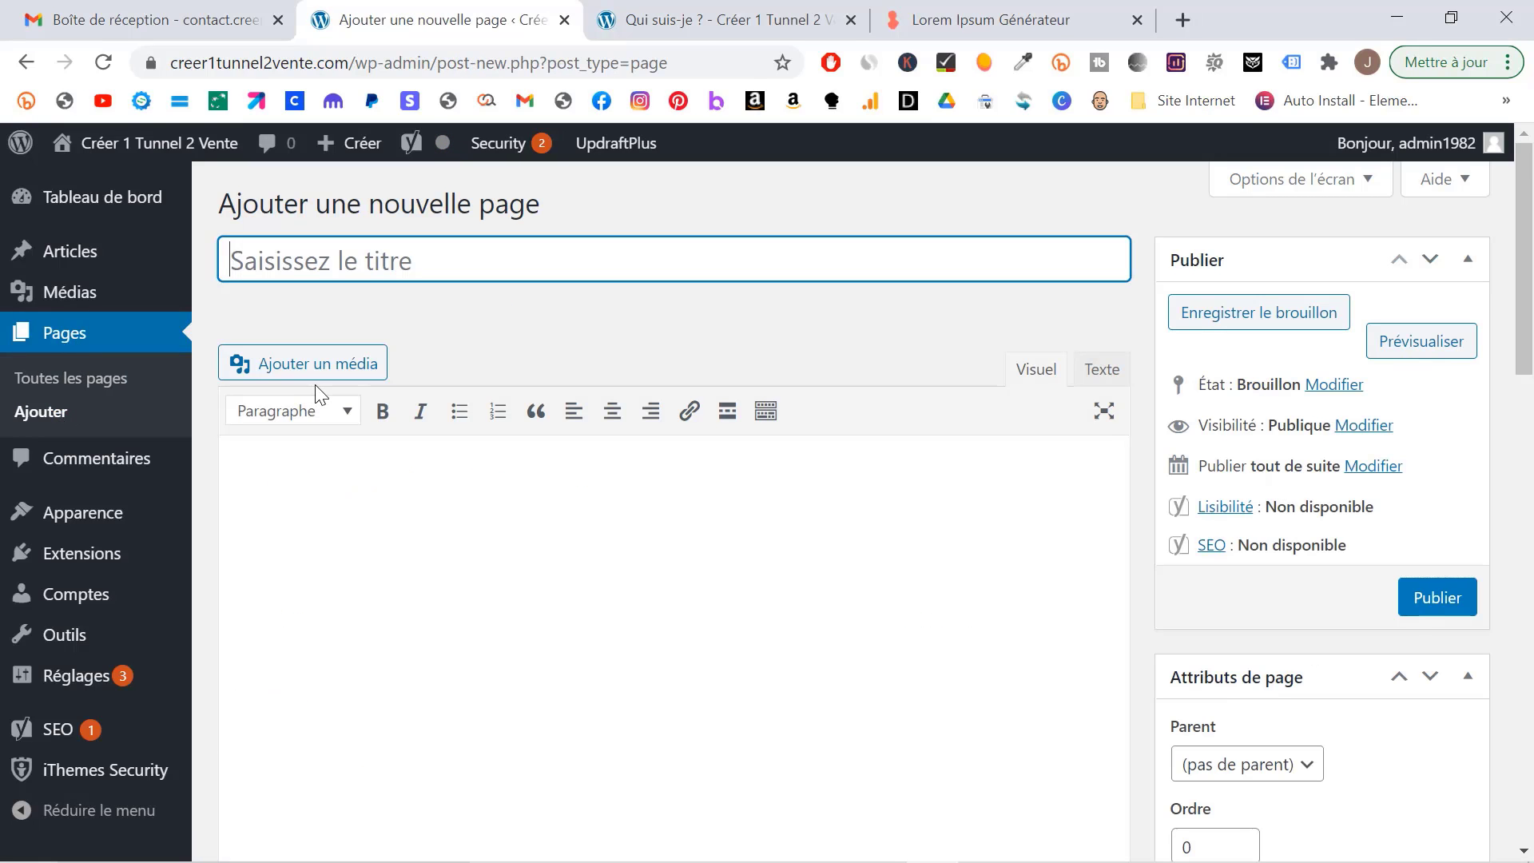
{"action": "type", "text": "Mes services"}
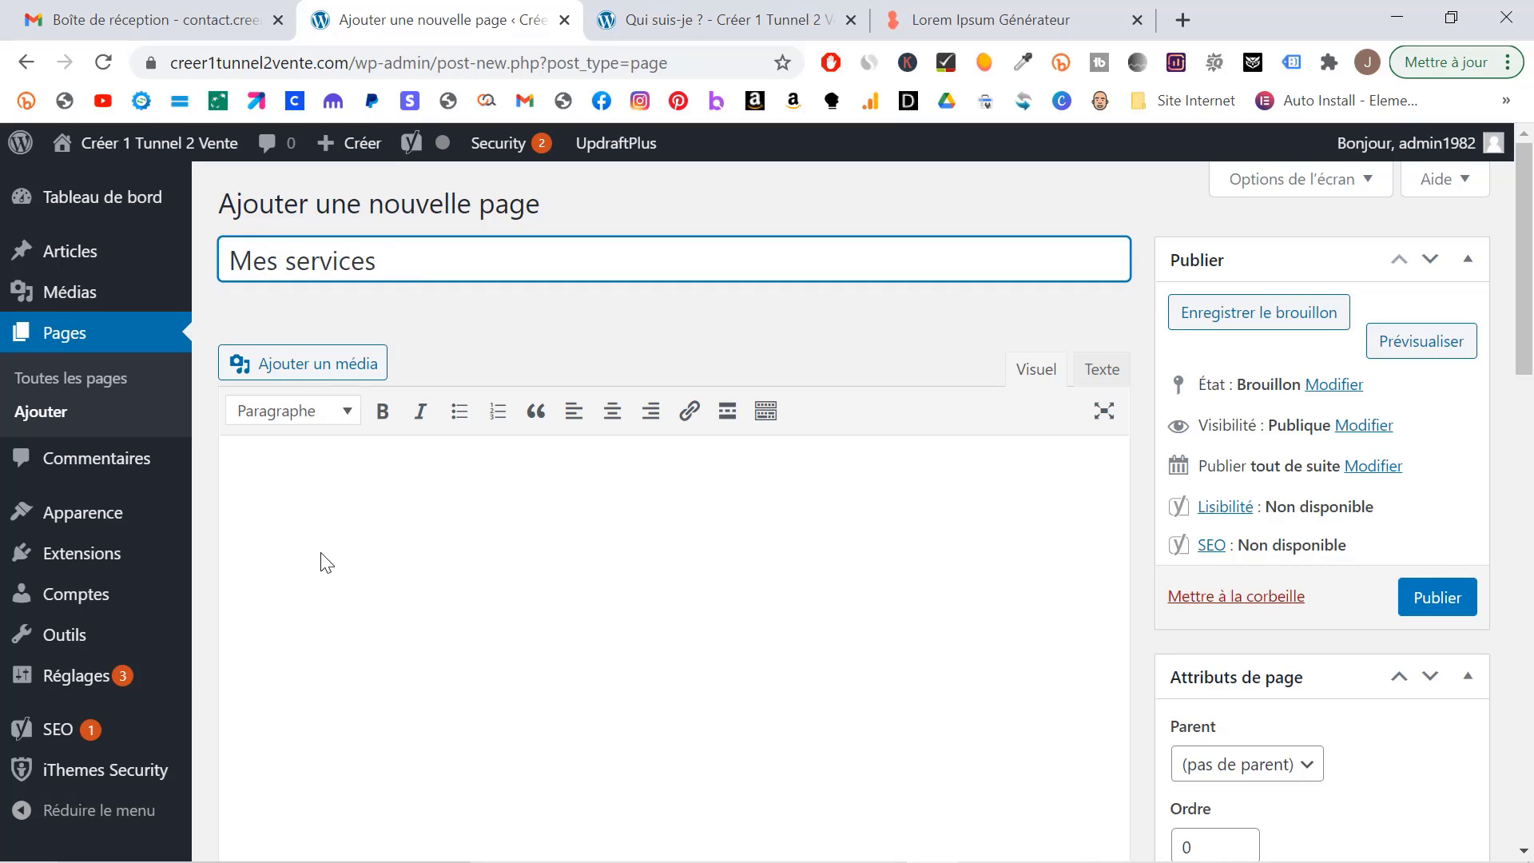
- Fill the page body with a "Coaching" and an "Ebook" line, each followed by lorem ipsum placeholder paragraphs
{"action": "left_click", "coordinate": [324, 561]}
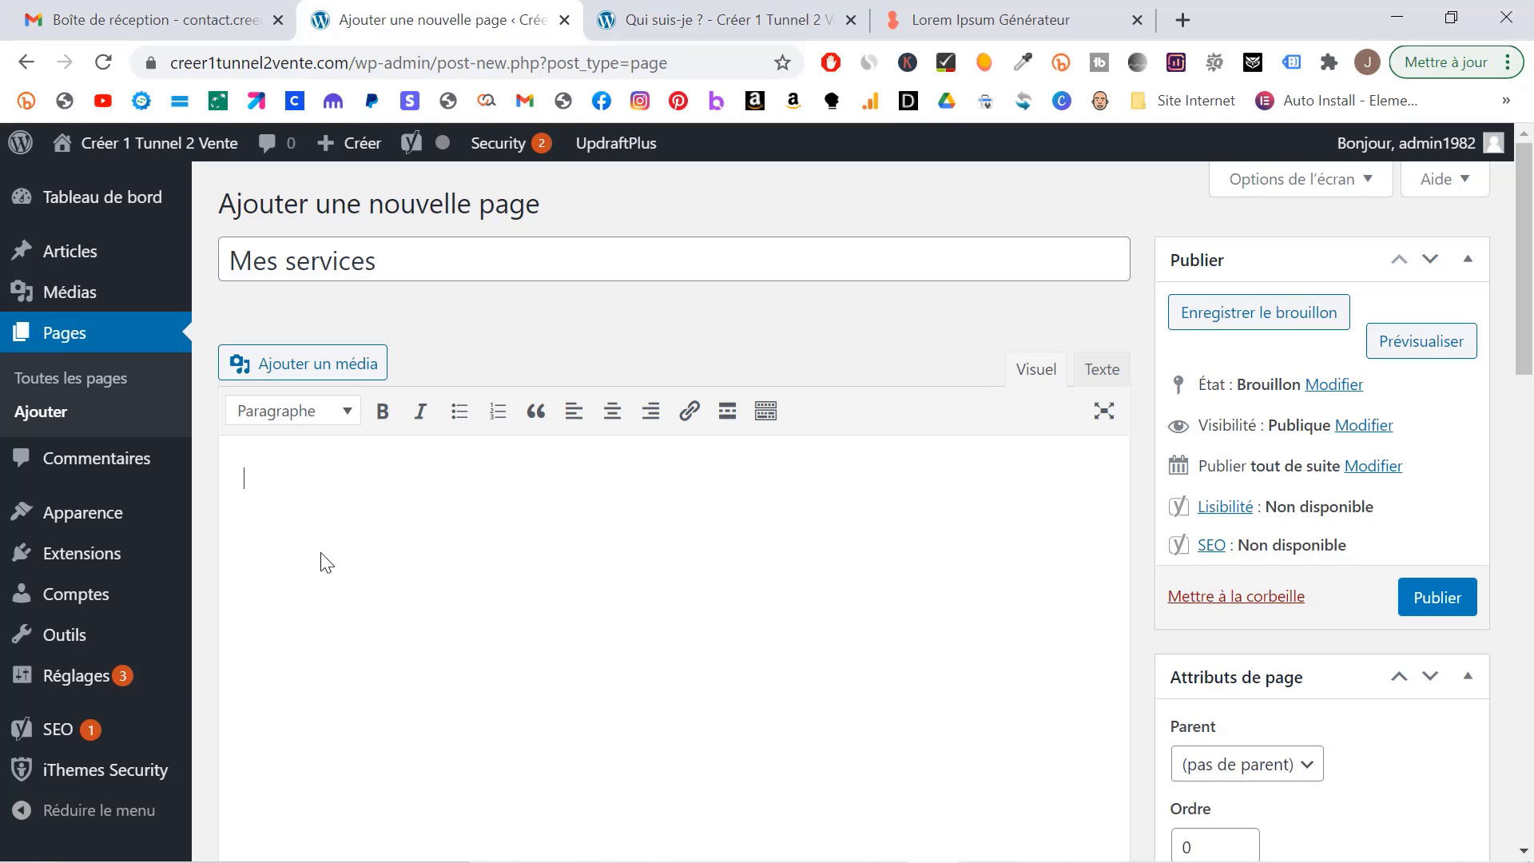
{"action": "type", "text": "hing"}
{"action": "key", "text": "Return"}
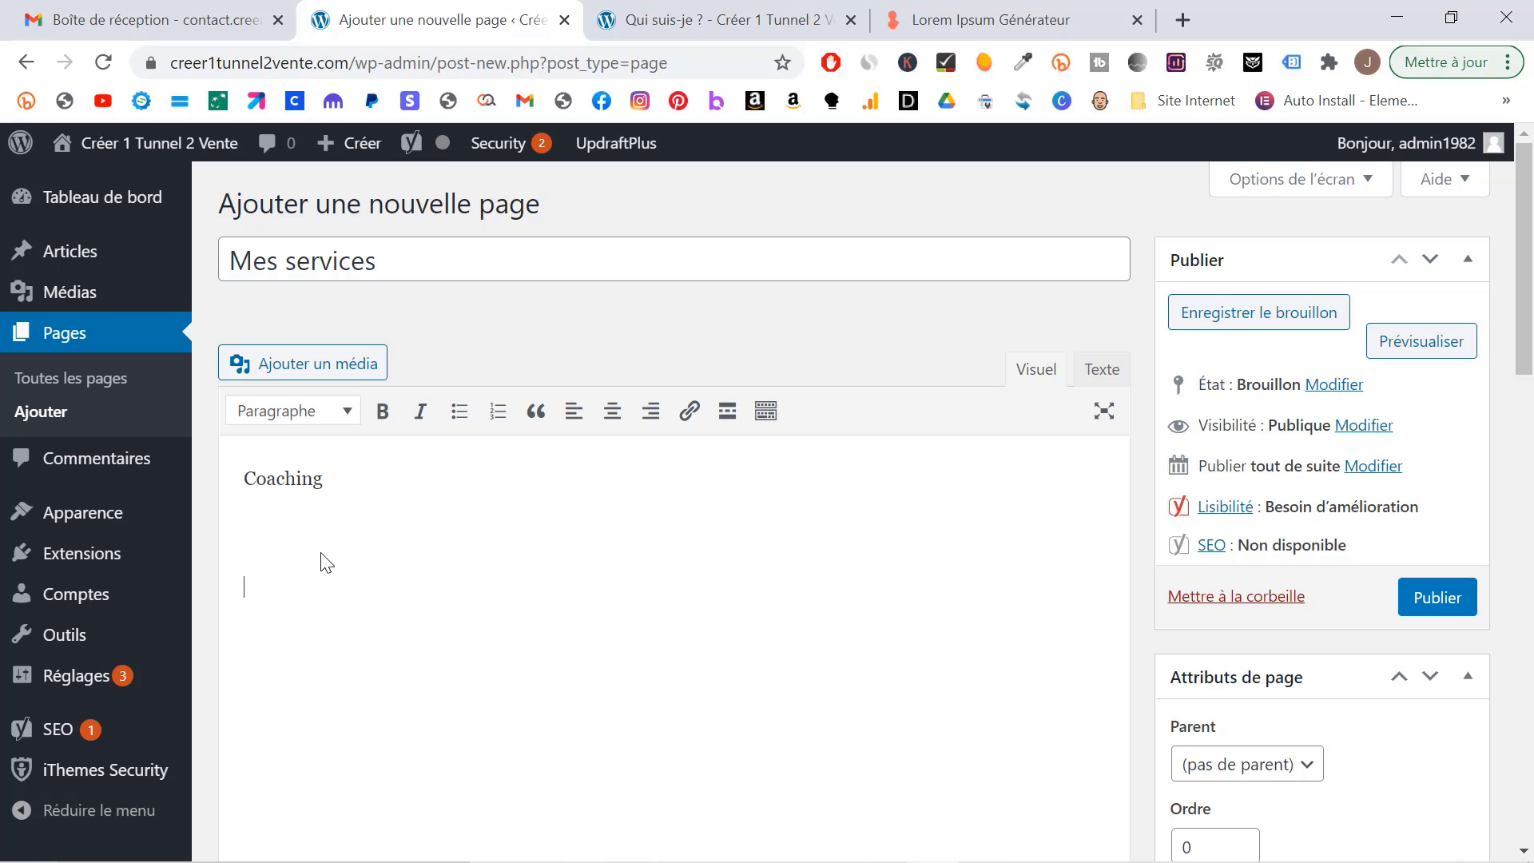
{"action": "type", "text": "En"}
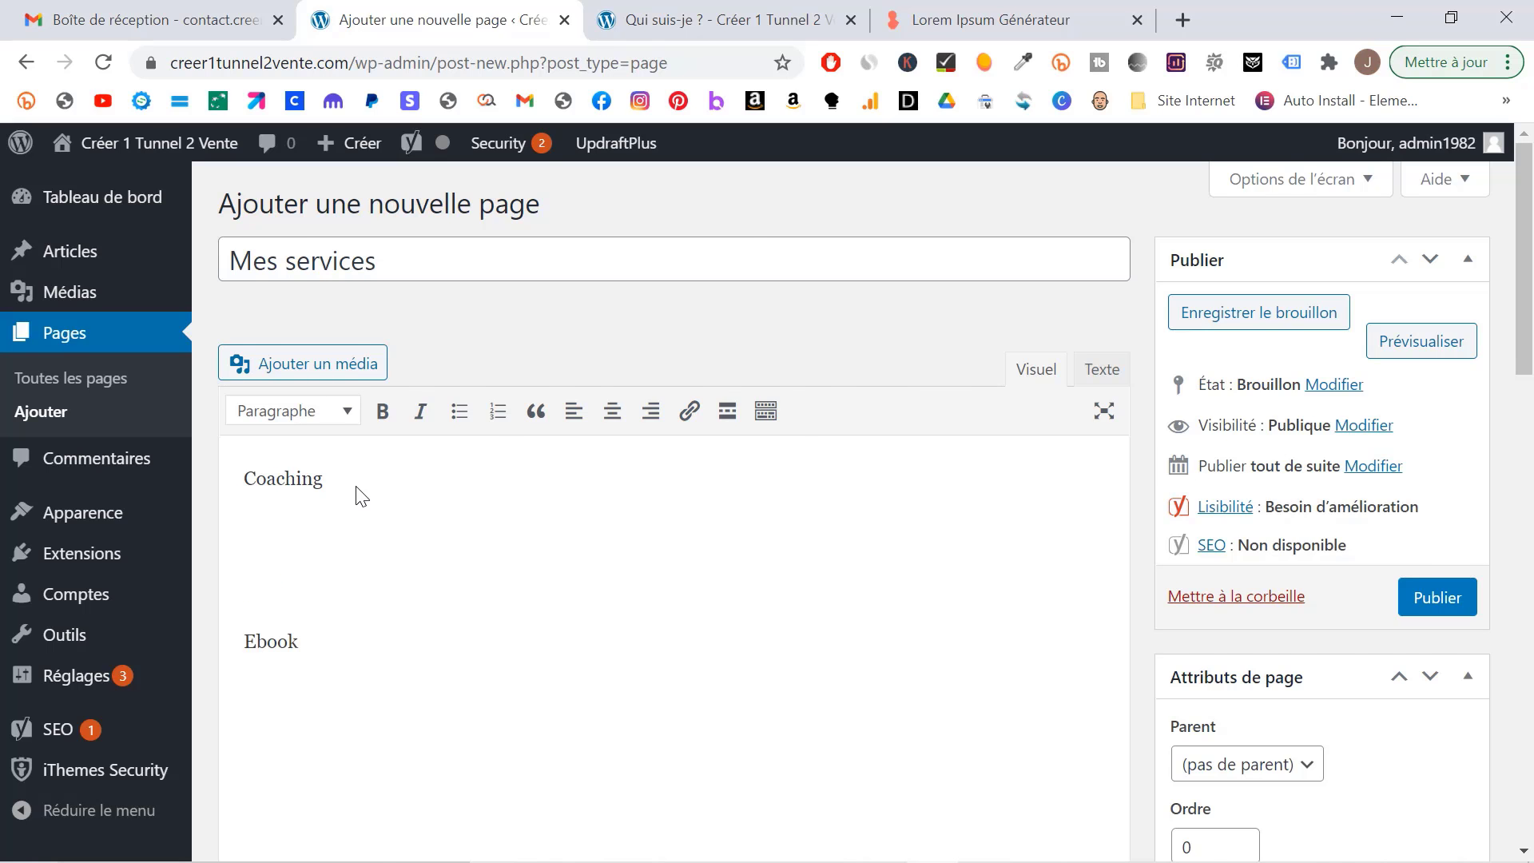
{"action": "key", "text": "ctrl+v"}
{"action": "scroll", "coordinate": [356, 495], "scroll_direction": "down", "scroll_amount": 2}
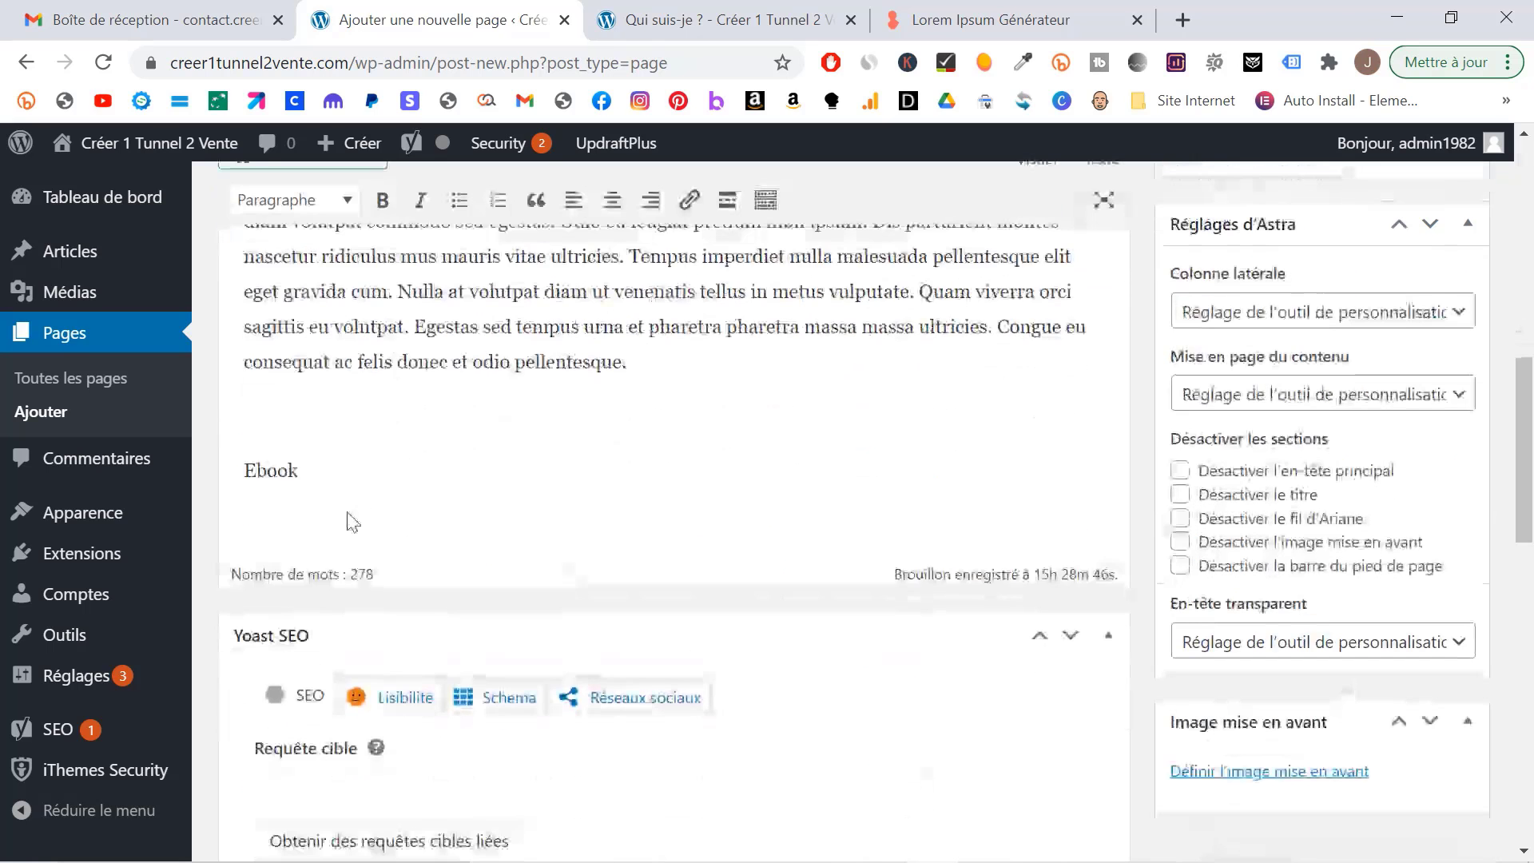
{"action": "scroll", "coordinate": [352, 522], "scroll_direction": "up", "scroll_amount": 15}
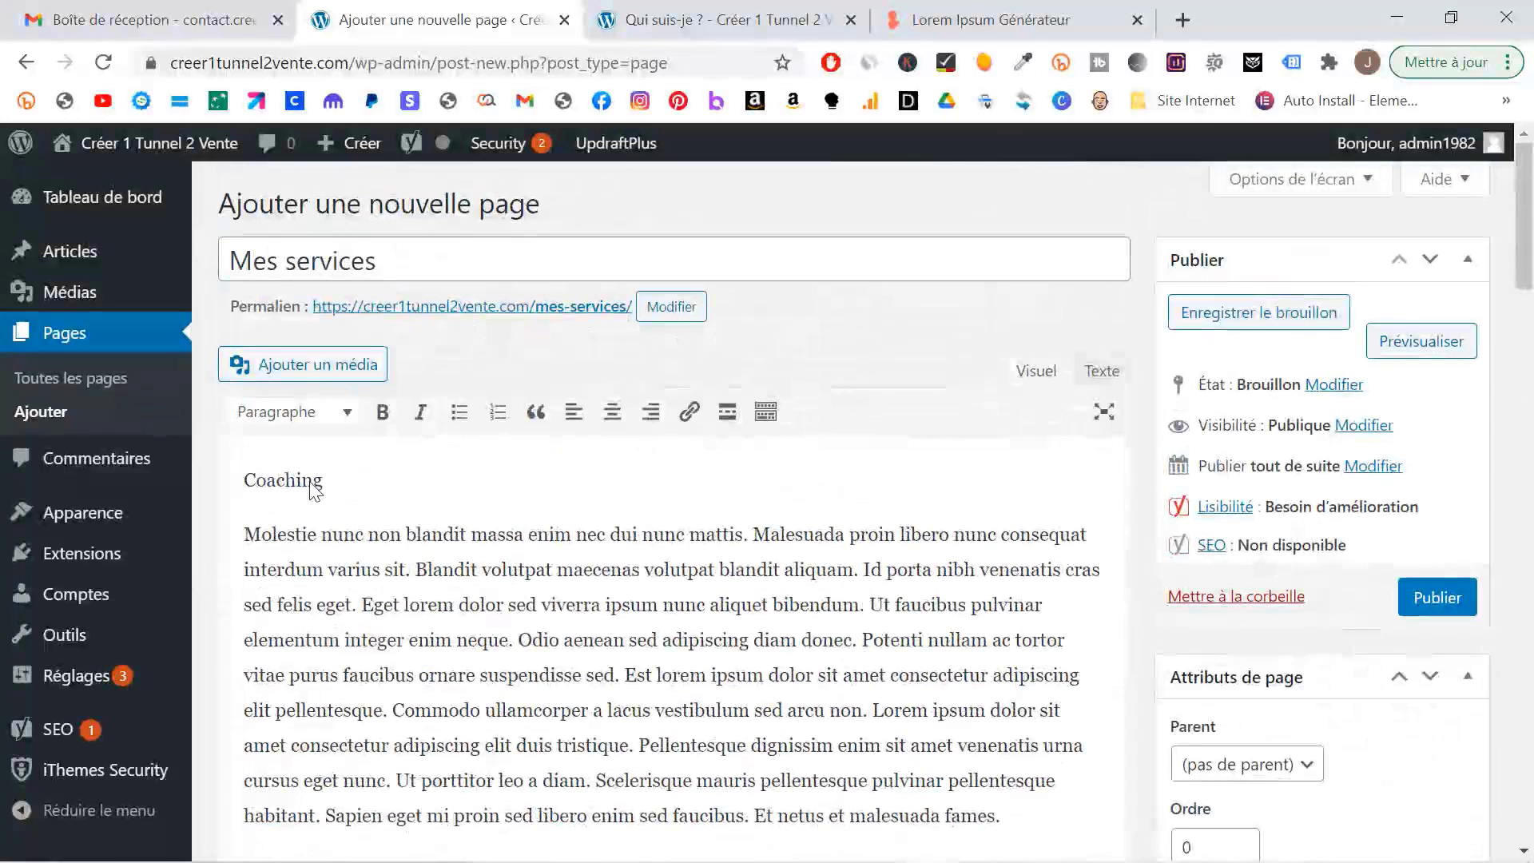
- Format the "Coaching" and "Ebook" lines as Titre 2 headings and publish the page
{"action": "double_click", "coordinate": [313, 483]}
{"action": "left_click", "coordinate": [334, 412]}
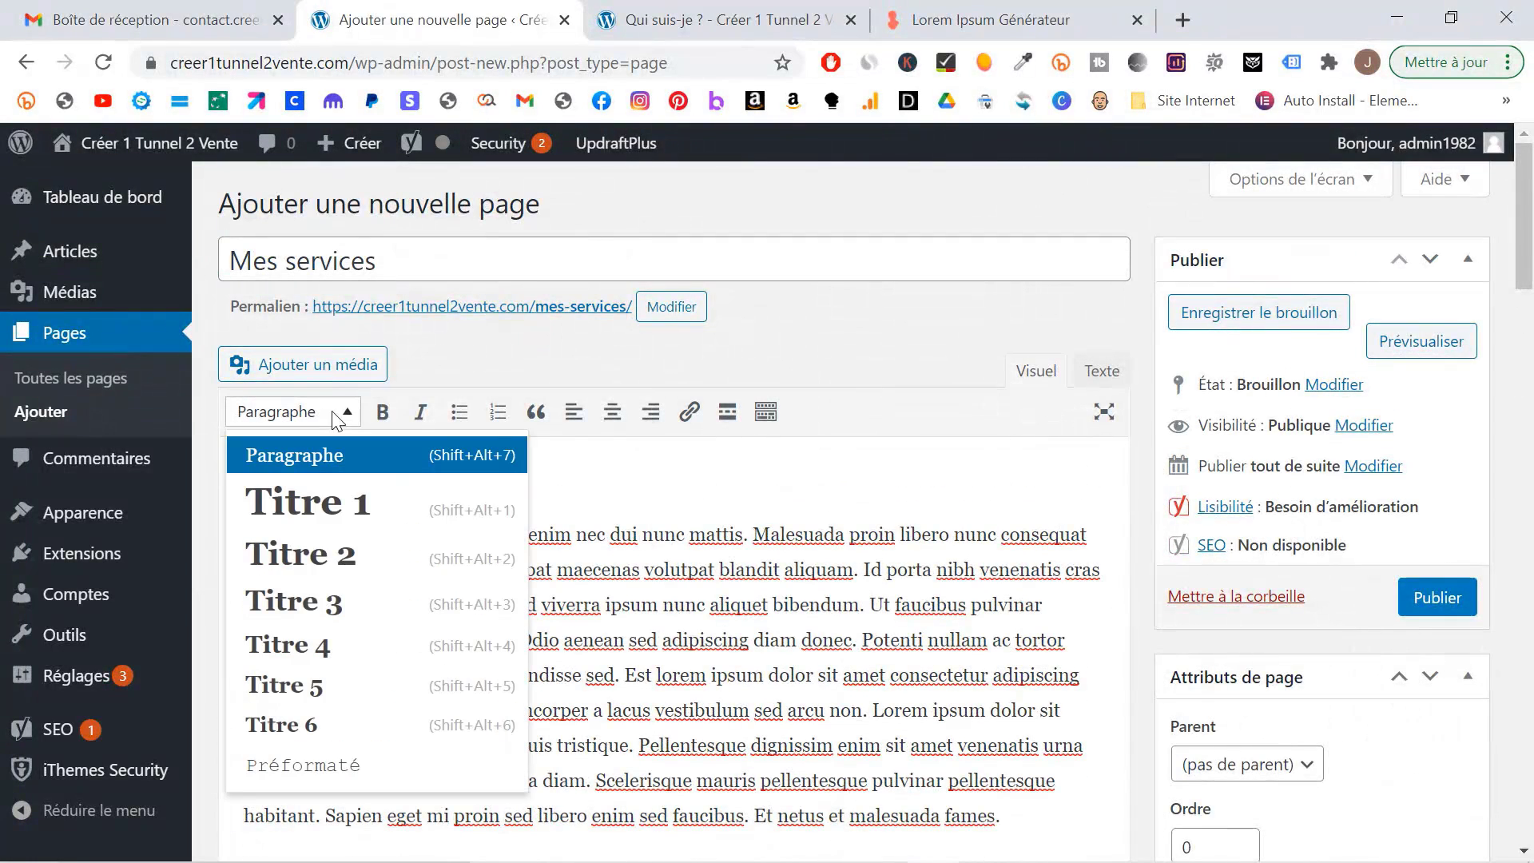
{"action": "left_click", "coordinate": [325, 555]}
{"action": "scroll", "coordinate": [320, 559], "scroll_direction": "down", "scroll_amount": 10}
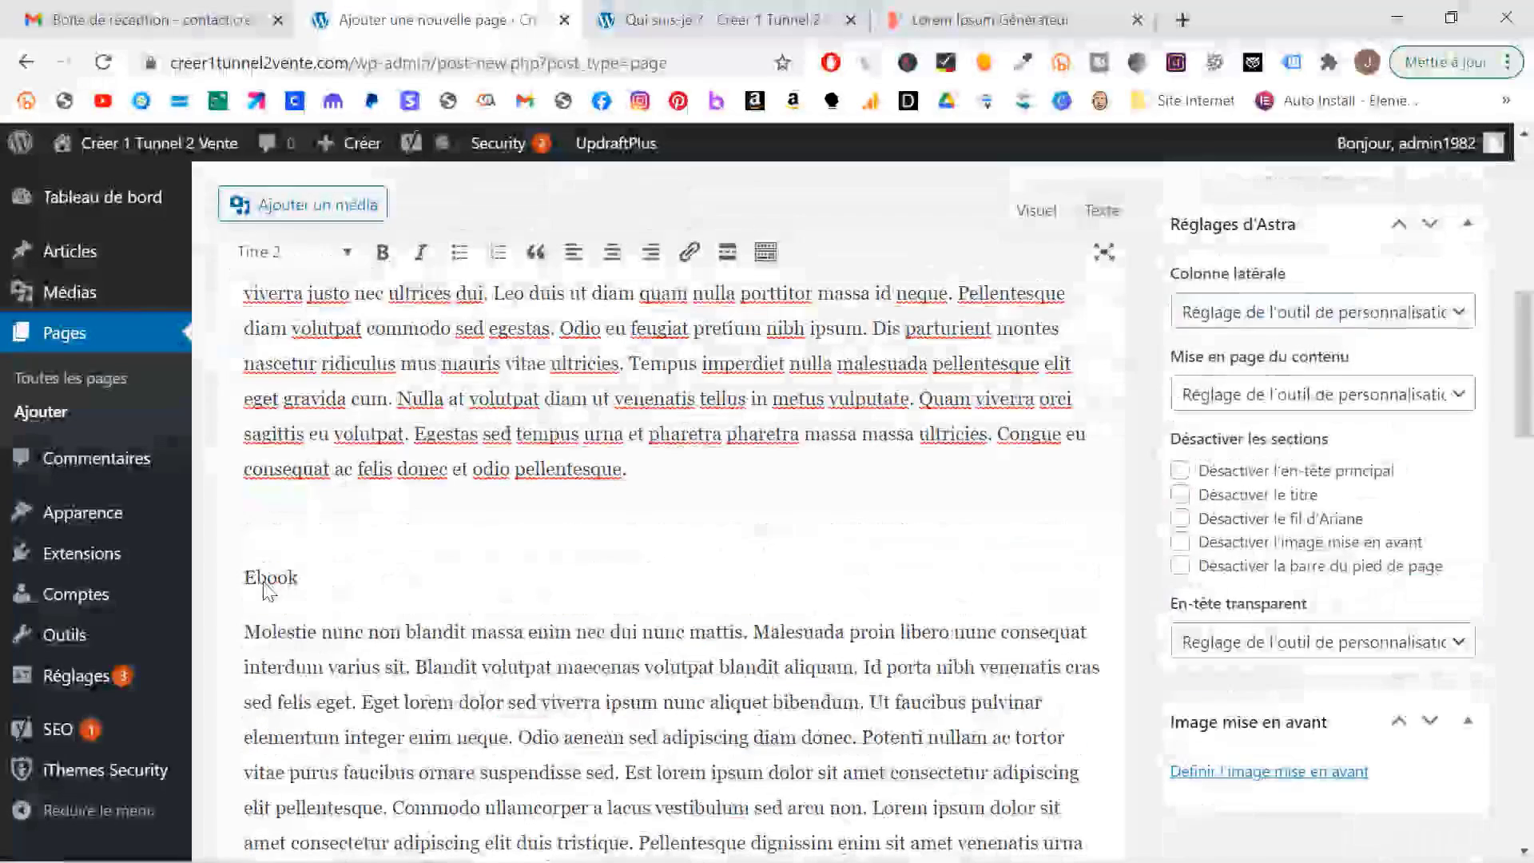
{"action": "double_click", "coordinate": [268, 579]}
{"action": "left_click", "coordinate": [343, 259]}
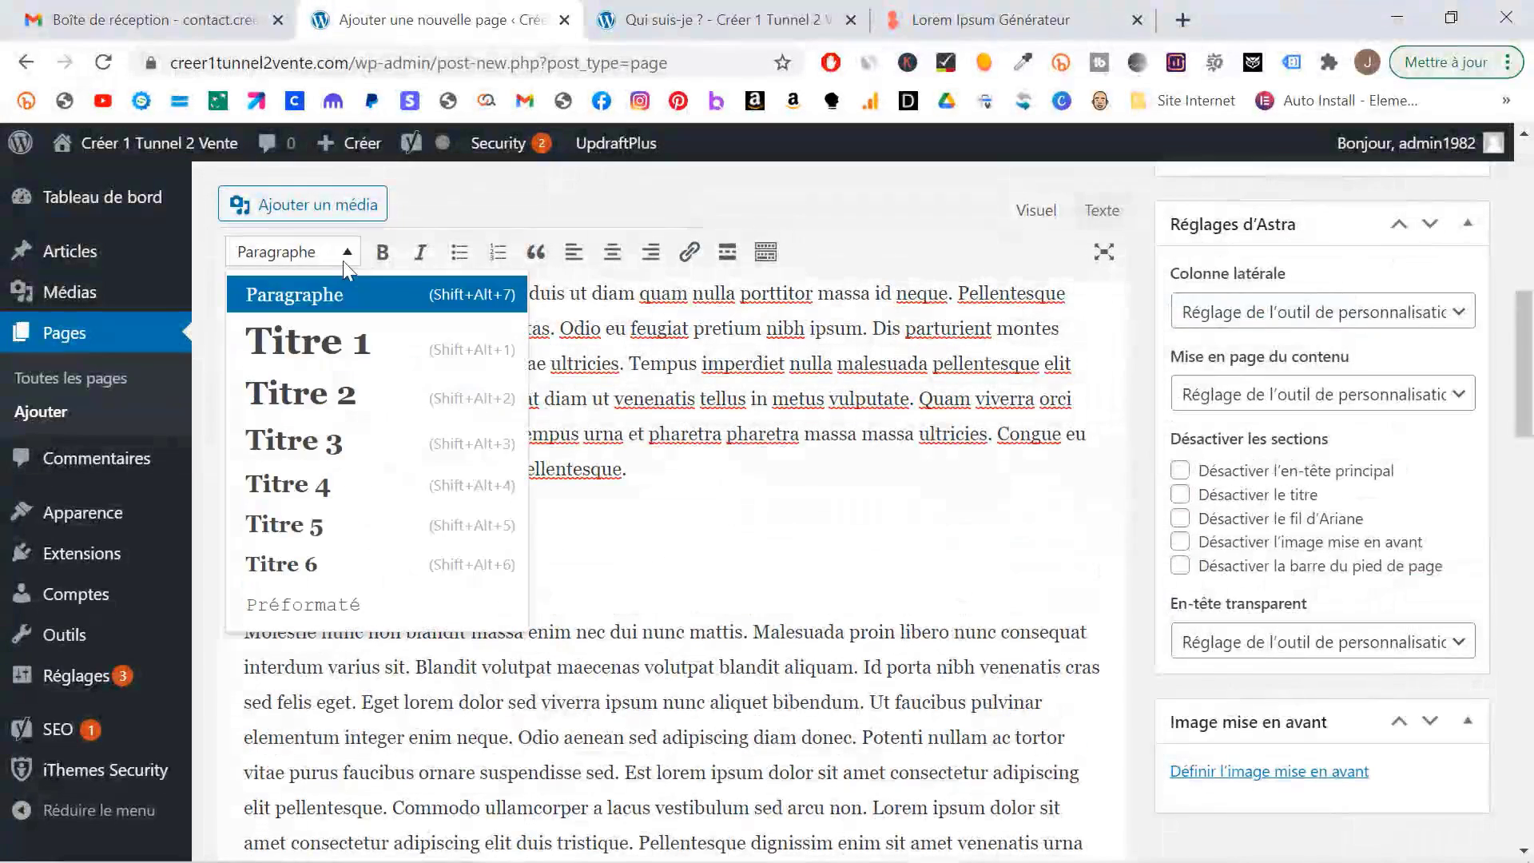
{"action": "left_click", "coordinate": [343, 419]}
{"action": "scroll", "coordinate": [692, 571], "scroll_direction": "up", "scroll_amount": 10}
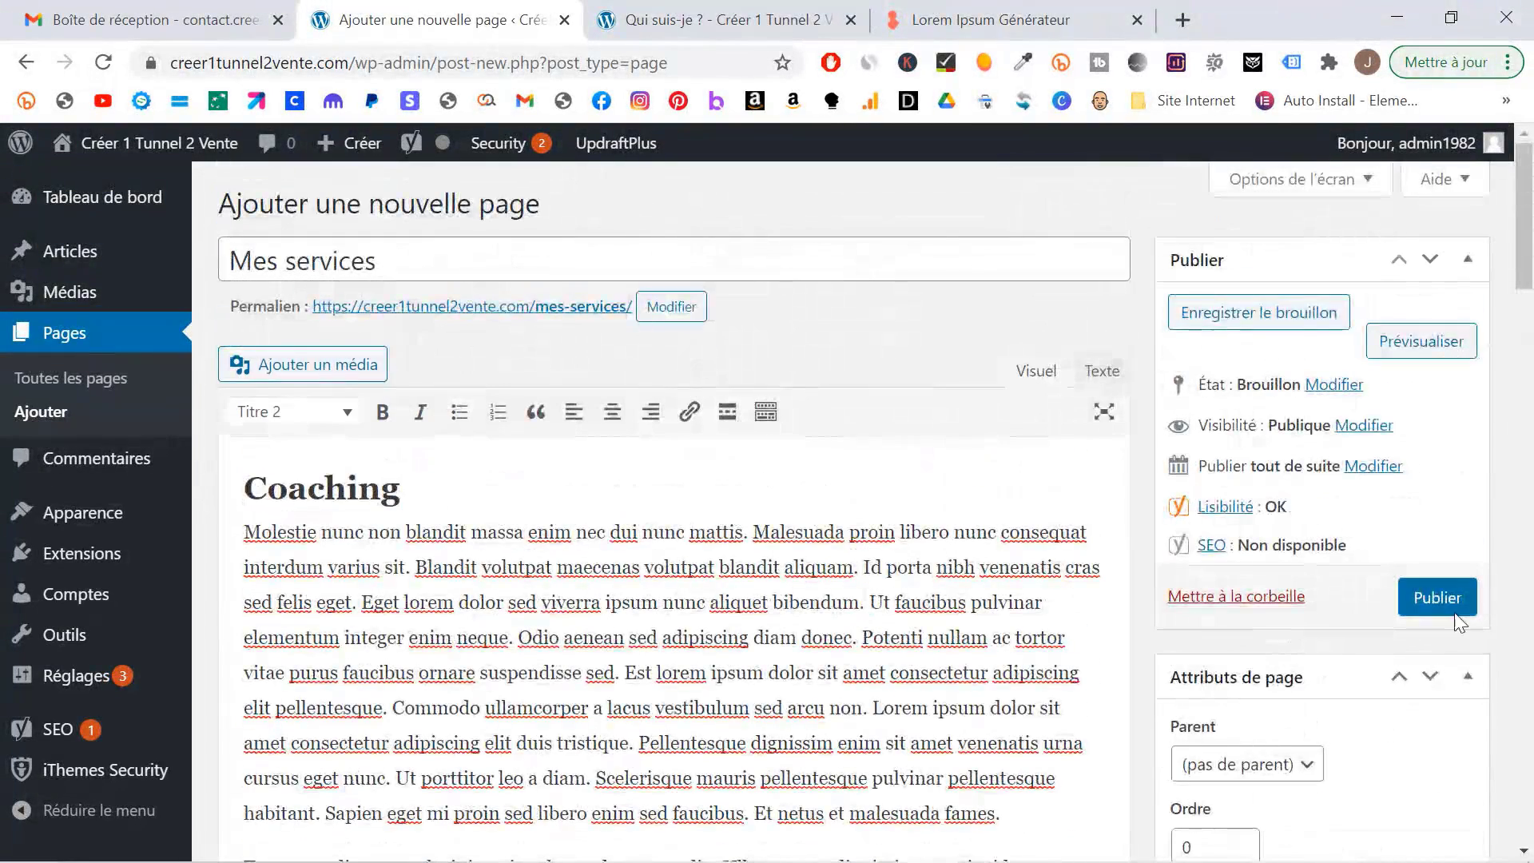
{"action": "left_click", "coordinate": [1441, 598]}
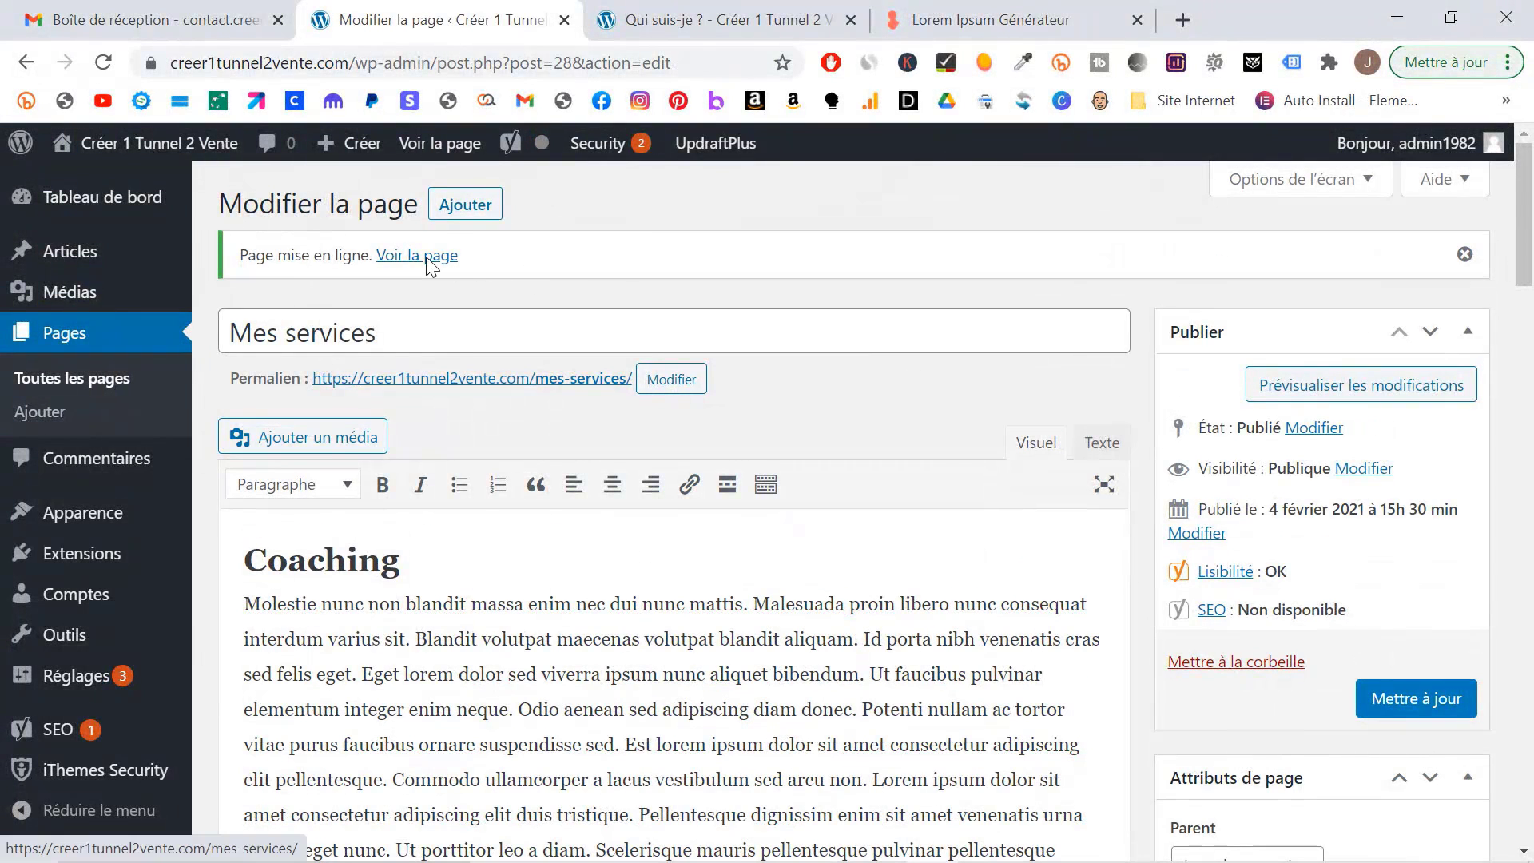
- View the published "Mes services" page in a new tab, review its sections, and follow the site's link to "qui suis-je ?"
{"action": "middle_click", "coordinate": [429, 256]}
{"action": "left_click", "coordinate": [595, 13]}
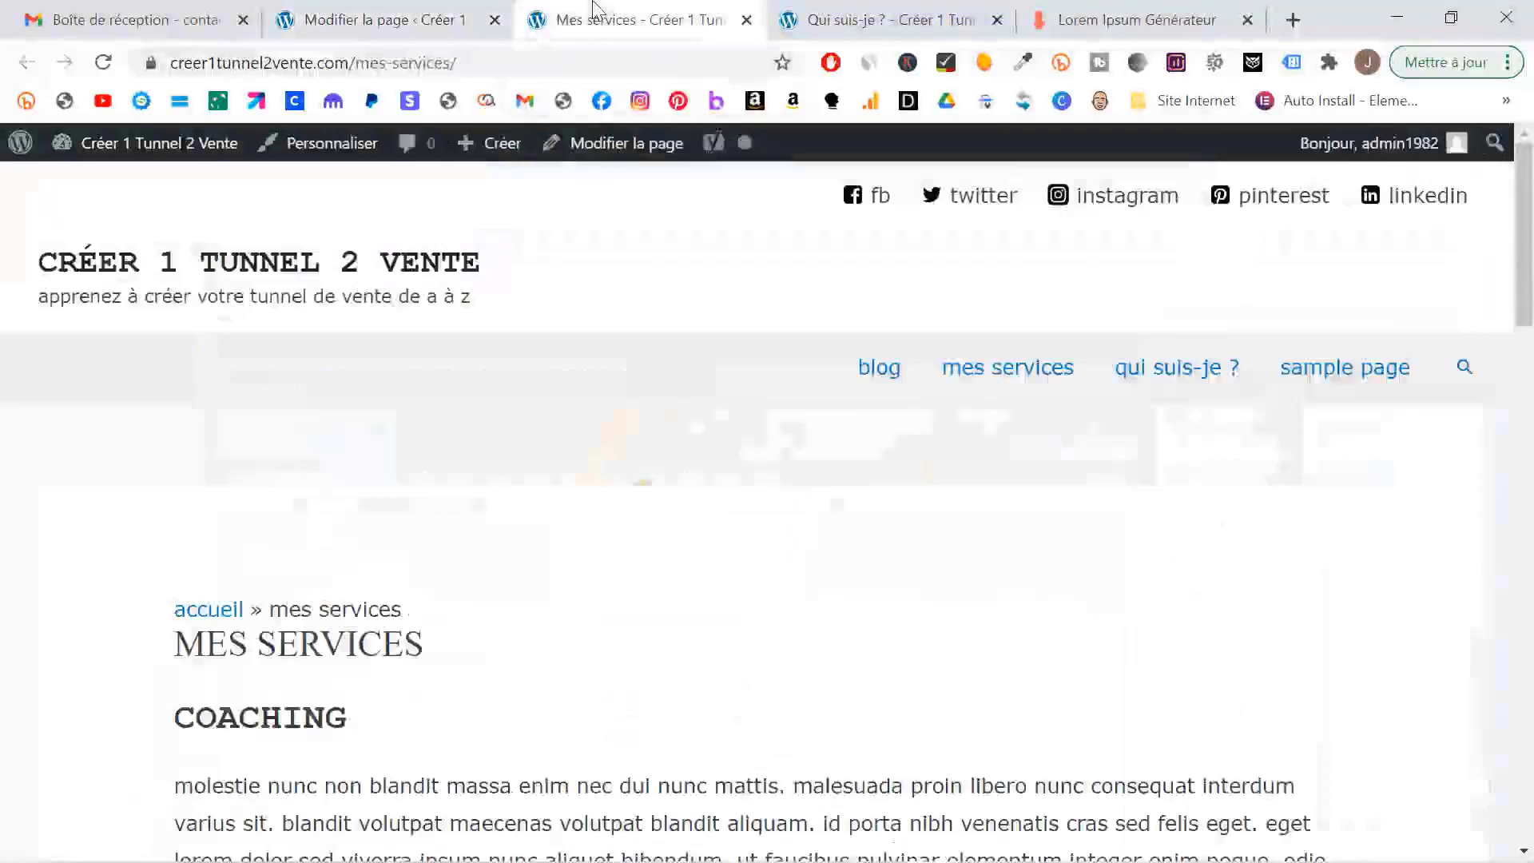
{"action": "scroll", "coordinate": [627, 520], "scroll_direction": "down", "scroll_amount": 3}
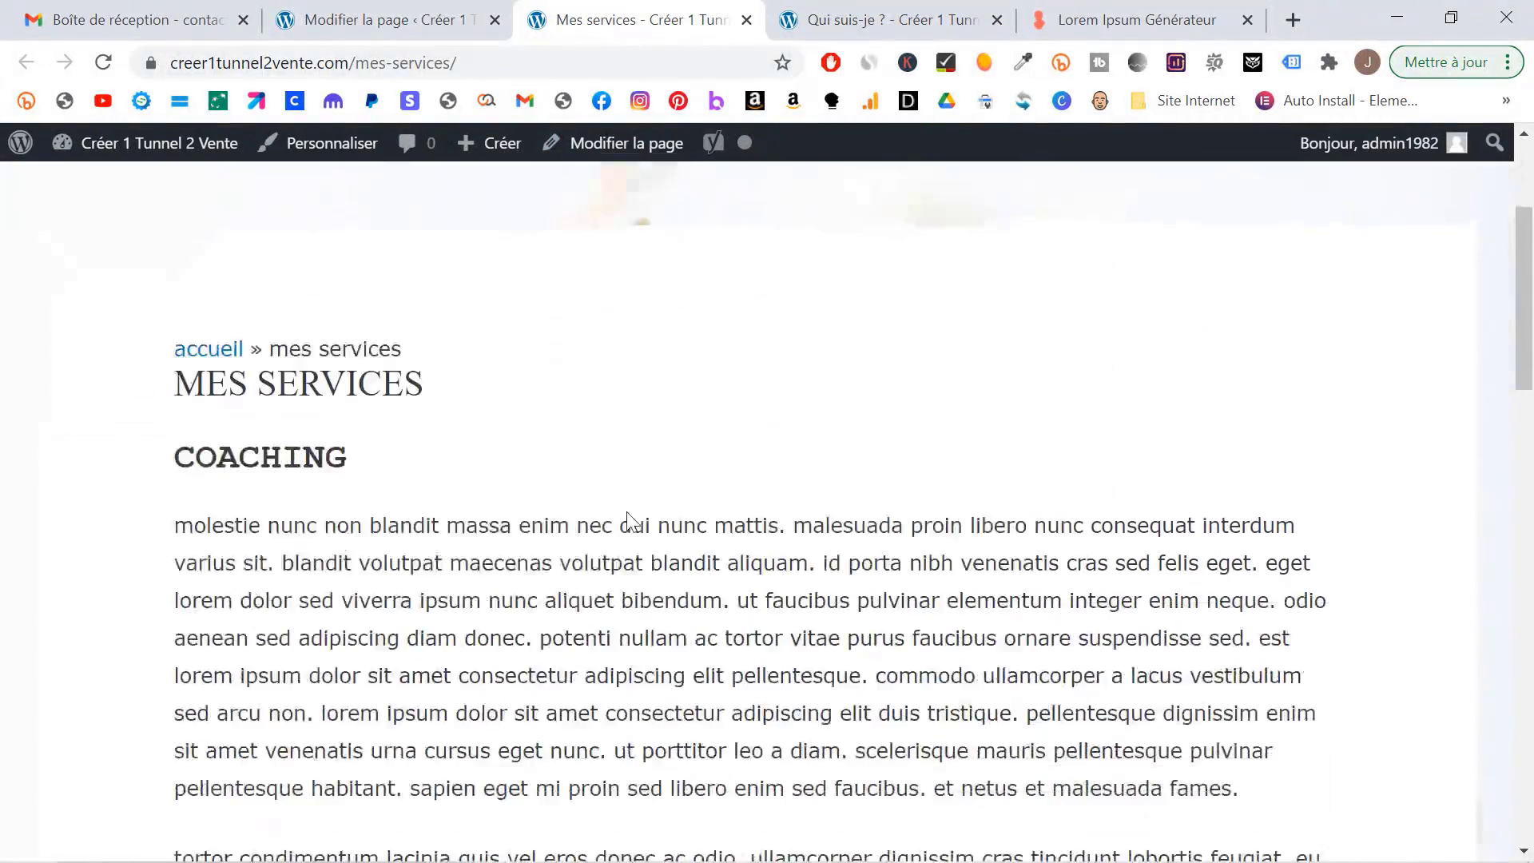
{"action": "scroll", "coordinate": [627, 520], "scroll_direction": "down", "scroll_amount": 10}
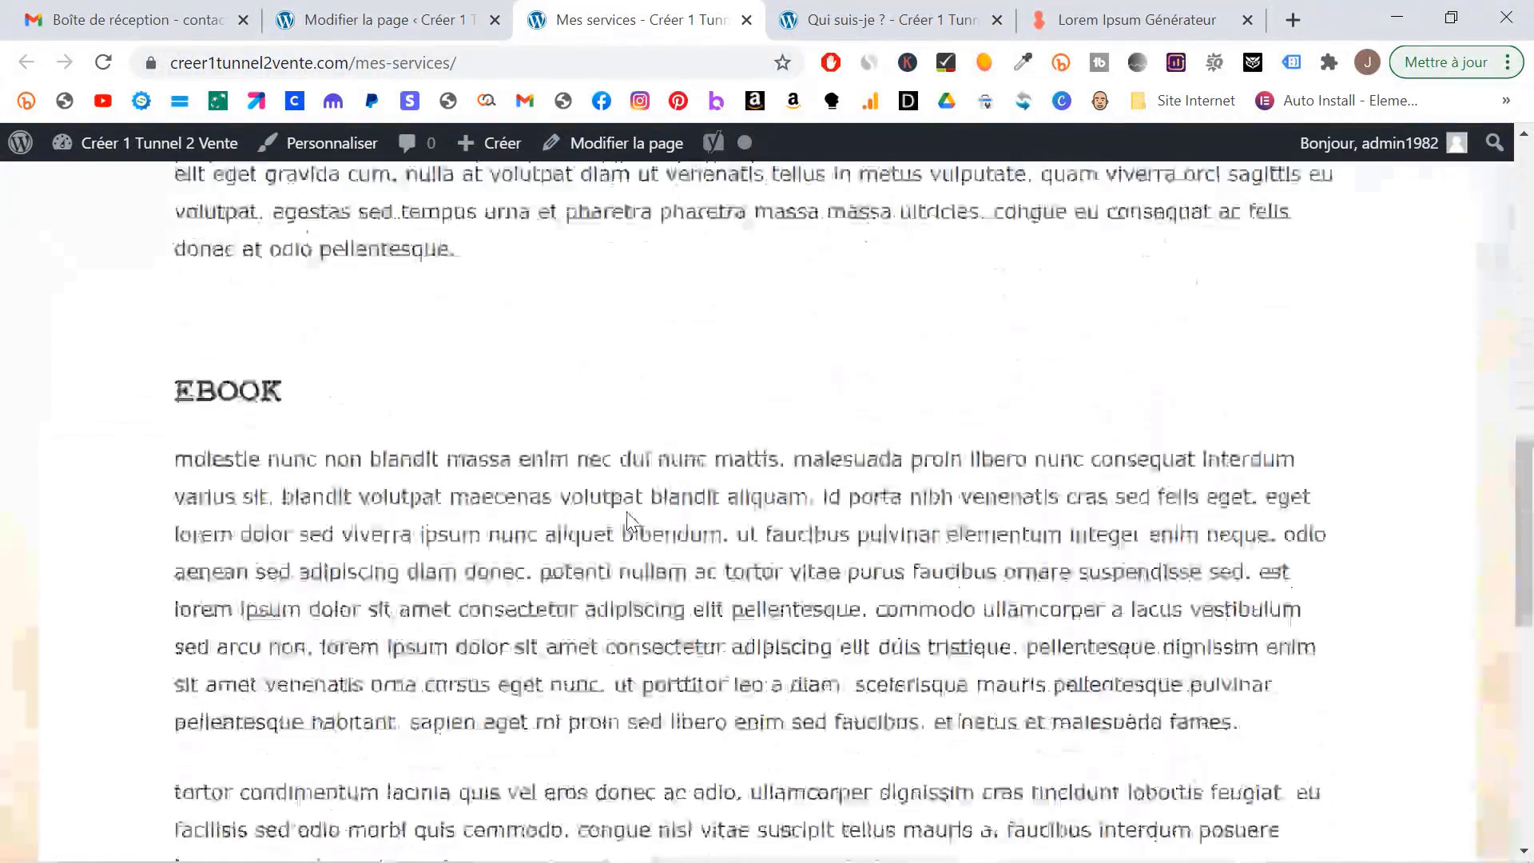
{"action": "scroll", "coordinate": [628, 523], "scroll_direction": "up", "scroll_amount": 15}
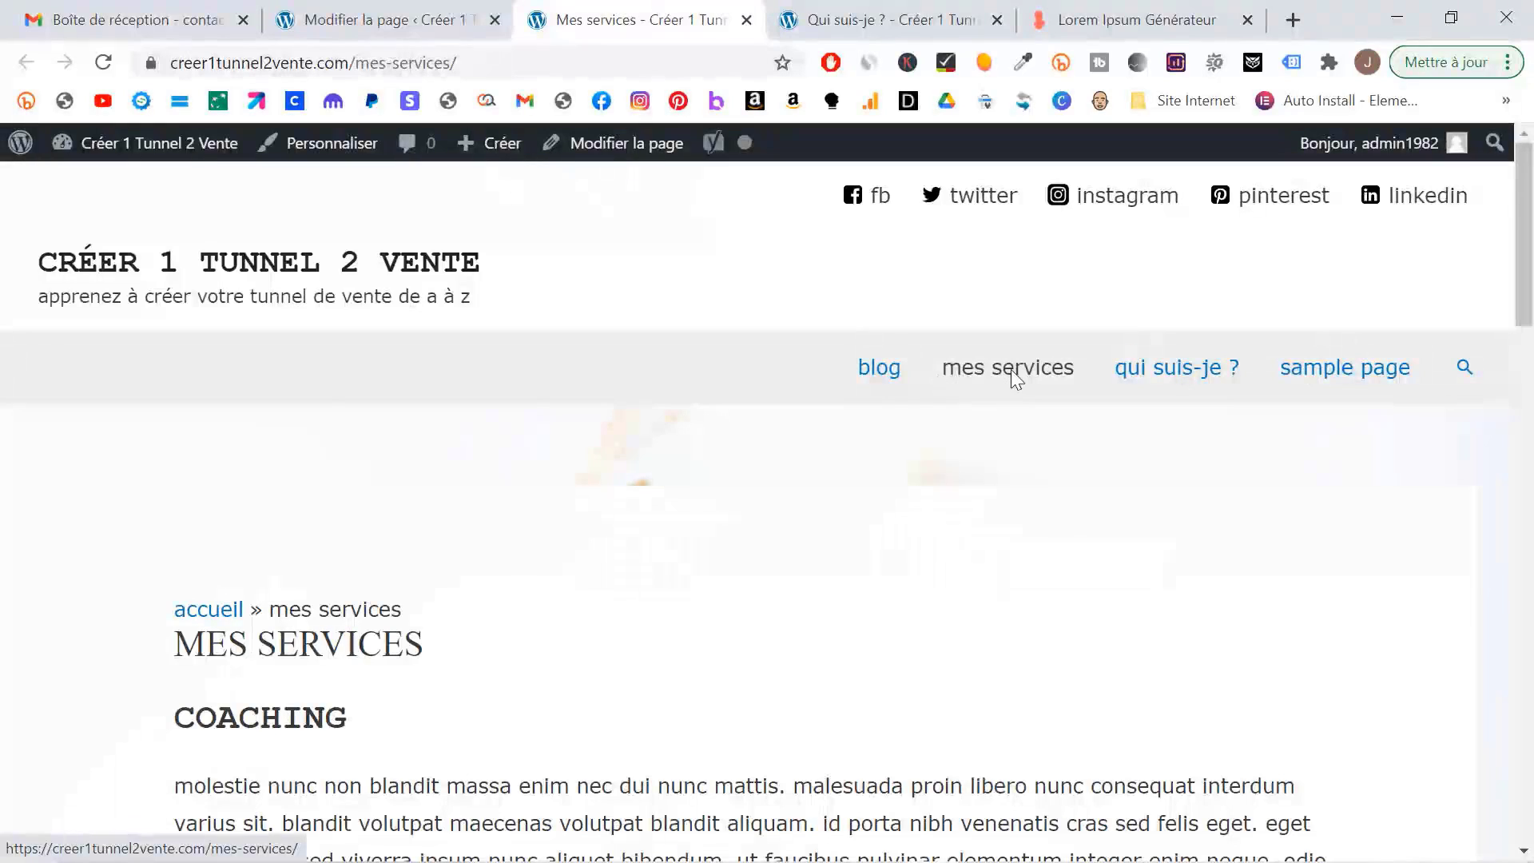
{"action": "left_click", "coordinate": [1154, 367]}
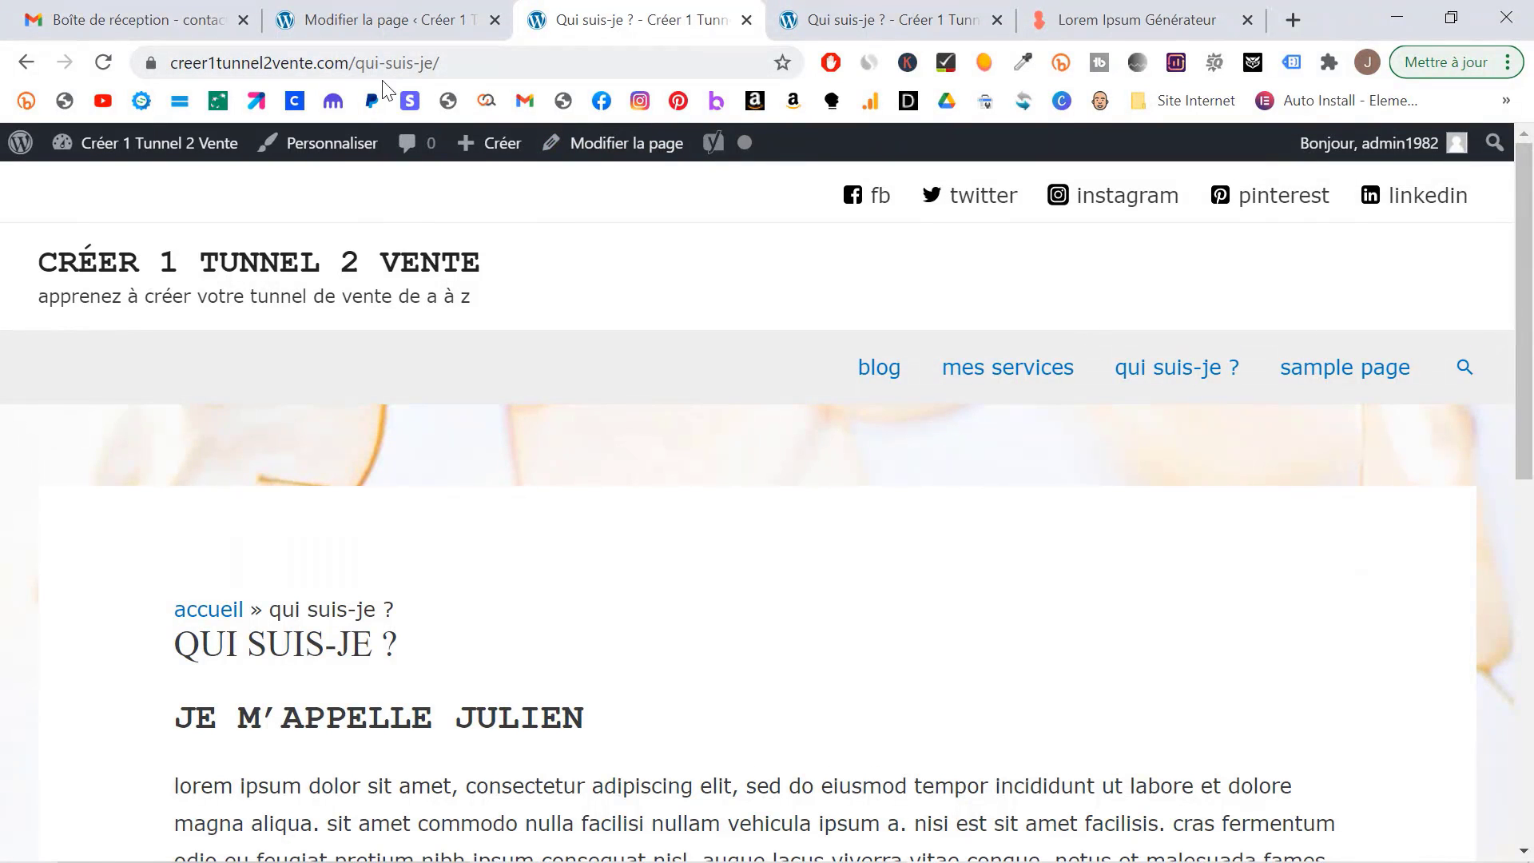
- Open the site's blog page from its navigation and look through the post and sidebar
{"action": "left_click", "coordinate": [873, 365]}
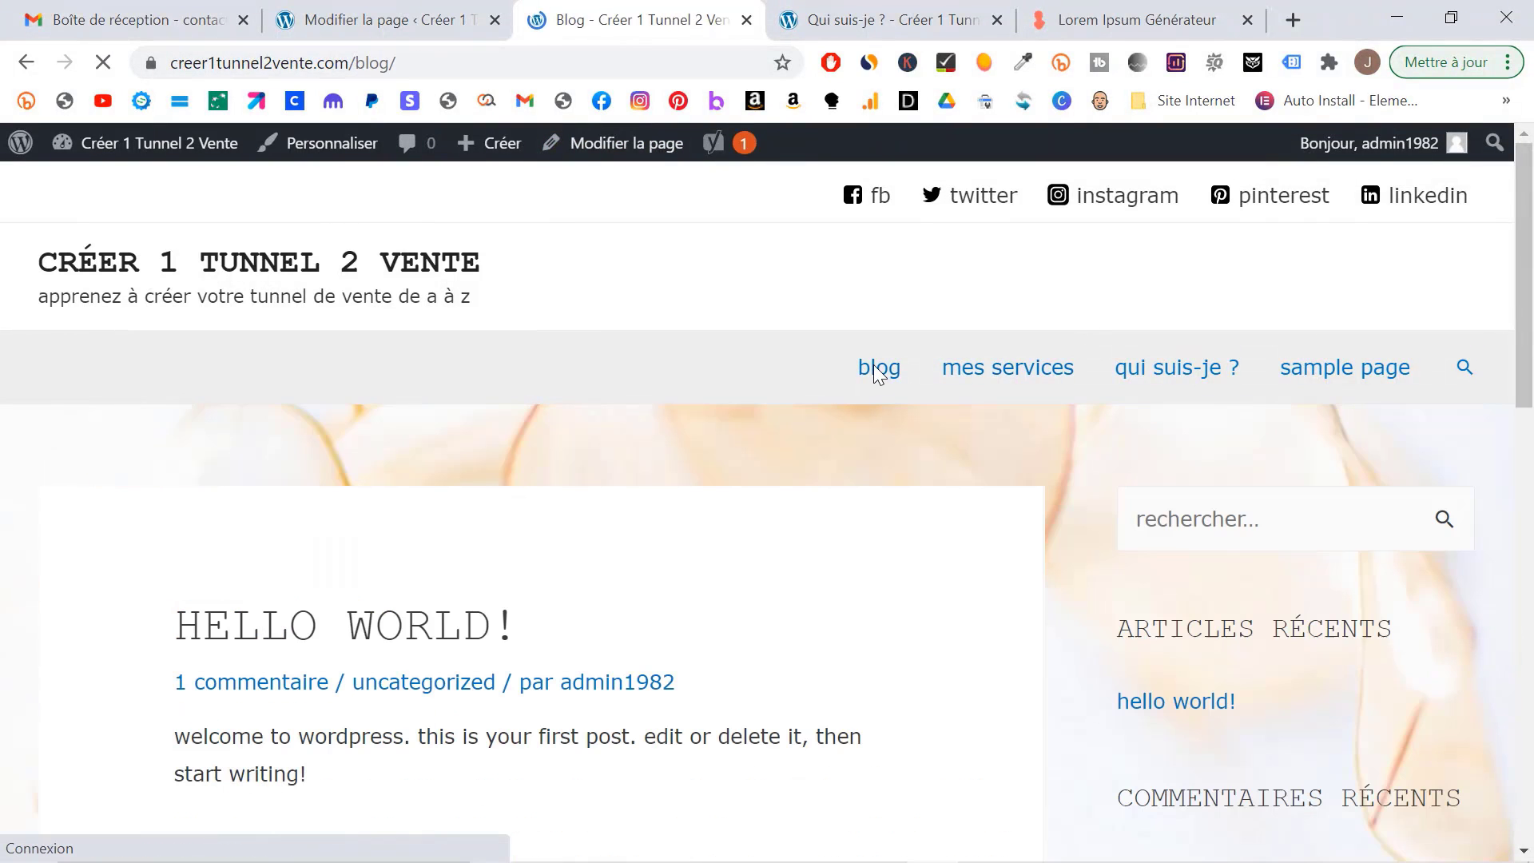
{"action": "scroll", "coordinate": [874, 365], "scroll_direction": "down", "scroll_amount": 2}
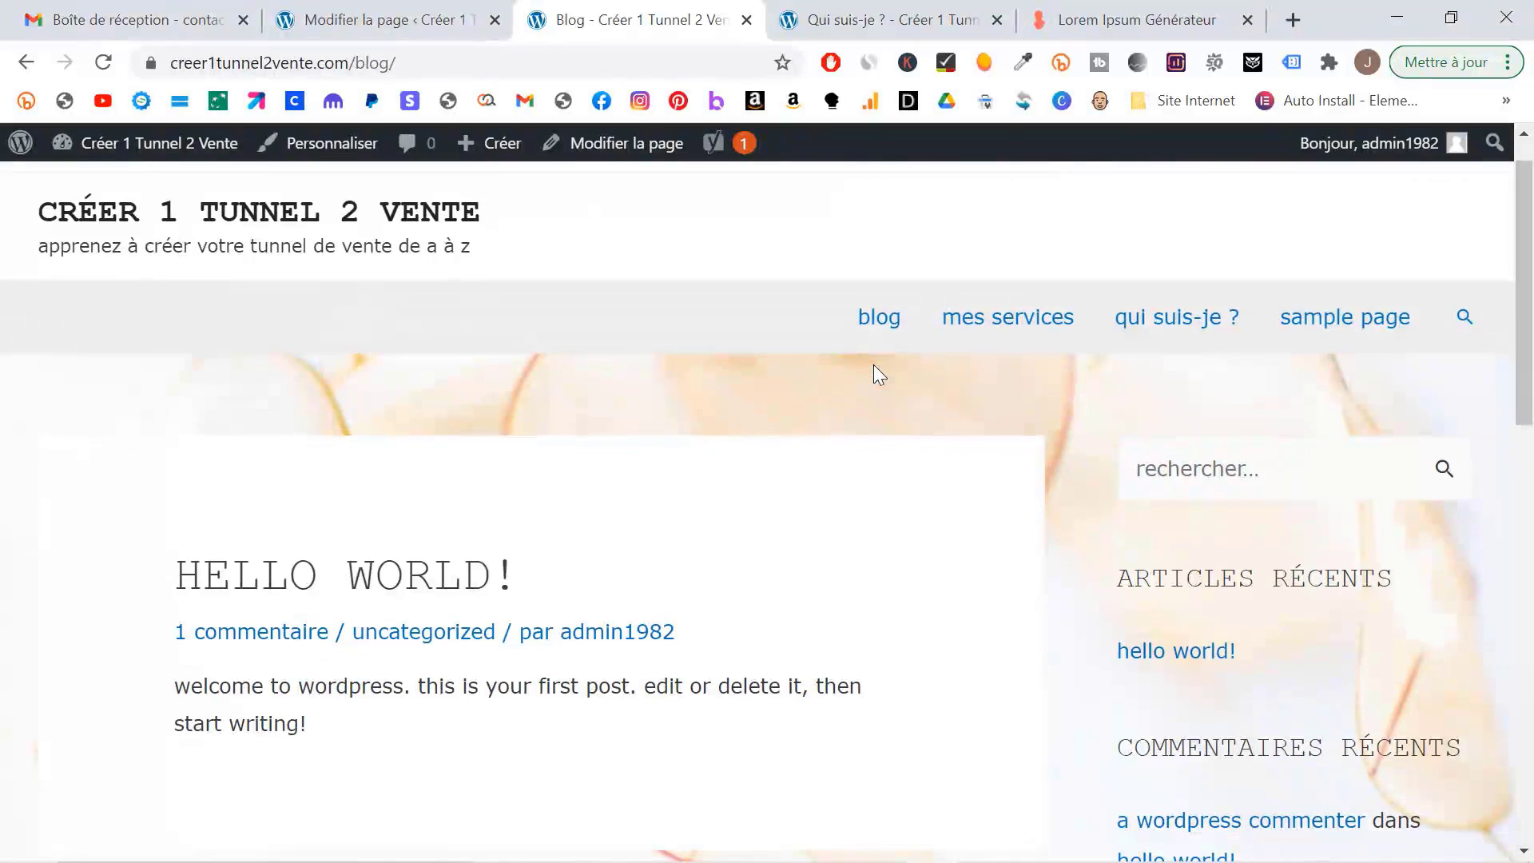
{"action": "scroll", "coordinate": [874, 374], "scroll_direction": "down", "scroll_amount": 4}
{"action": "scroll", "coordinate": [874, 373], "scroll_direction": "up", "scroll_amount": 6}
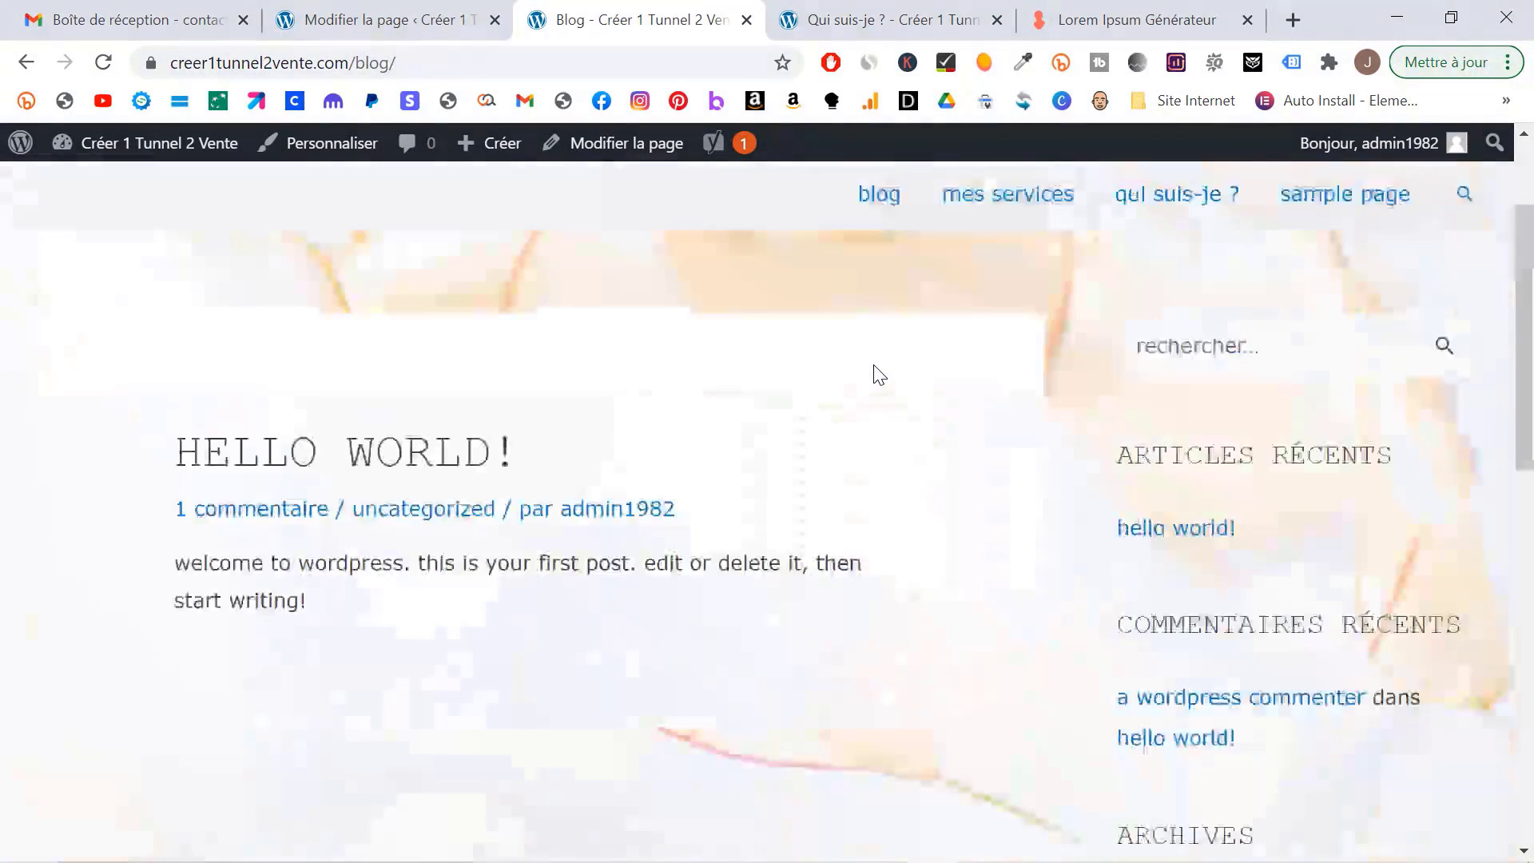
- Update the "Mes services" page in the editor and leave it for the list of all pages
{"action": "left_click", "coordinate": [352, 10]}
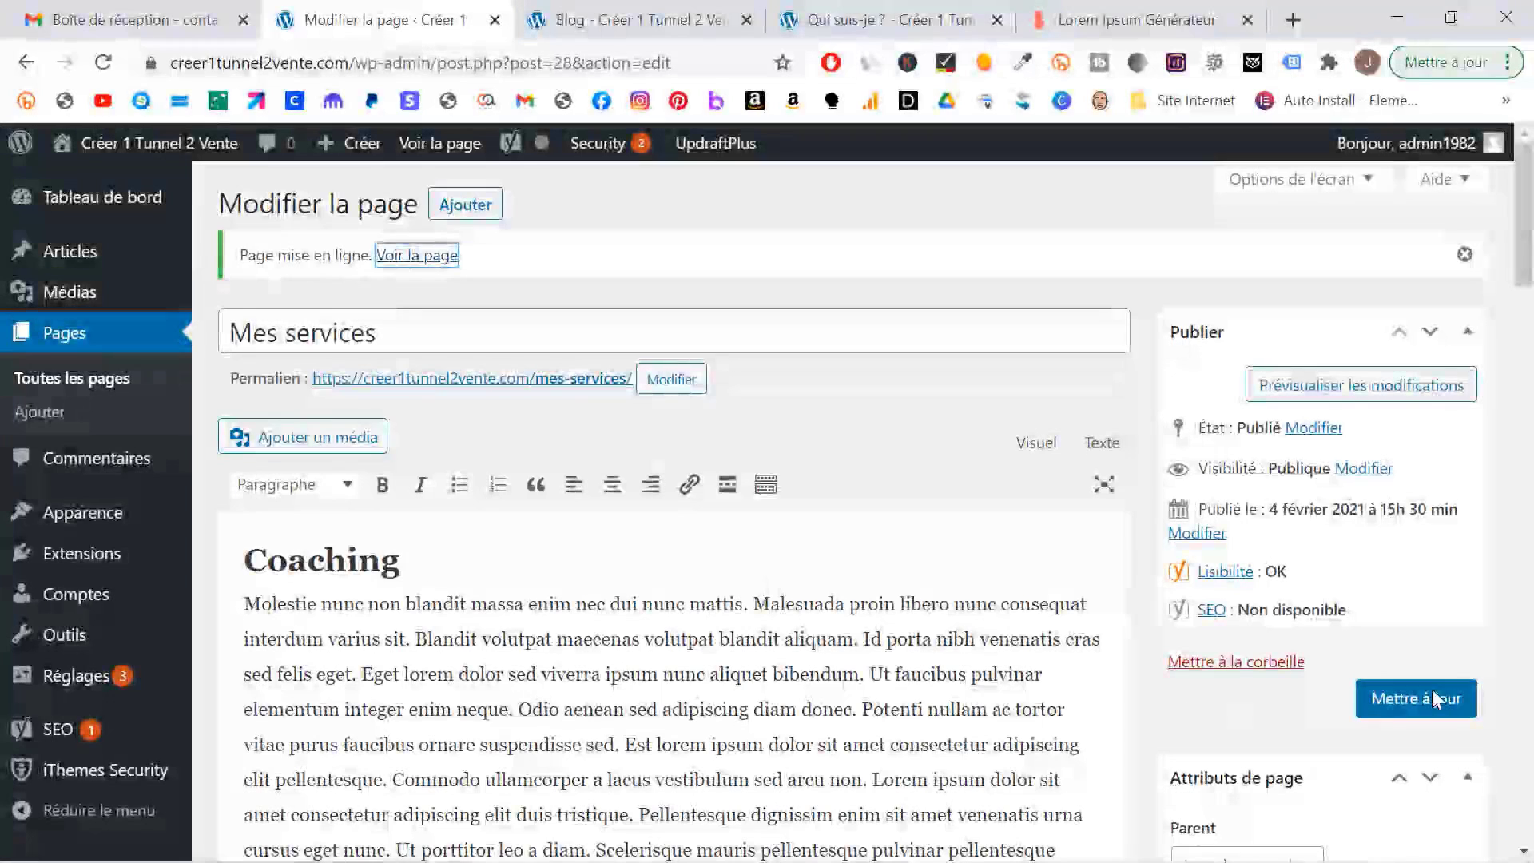
{"action": "left_click", "coordinate": [1434, 698]}
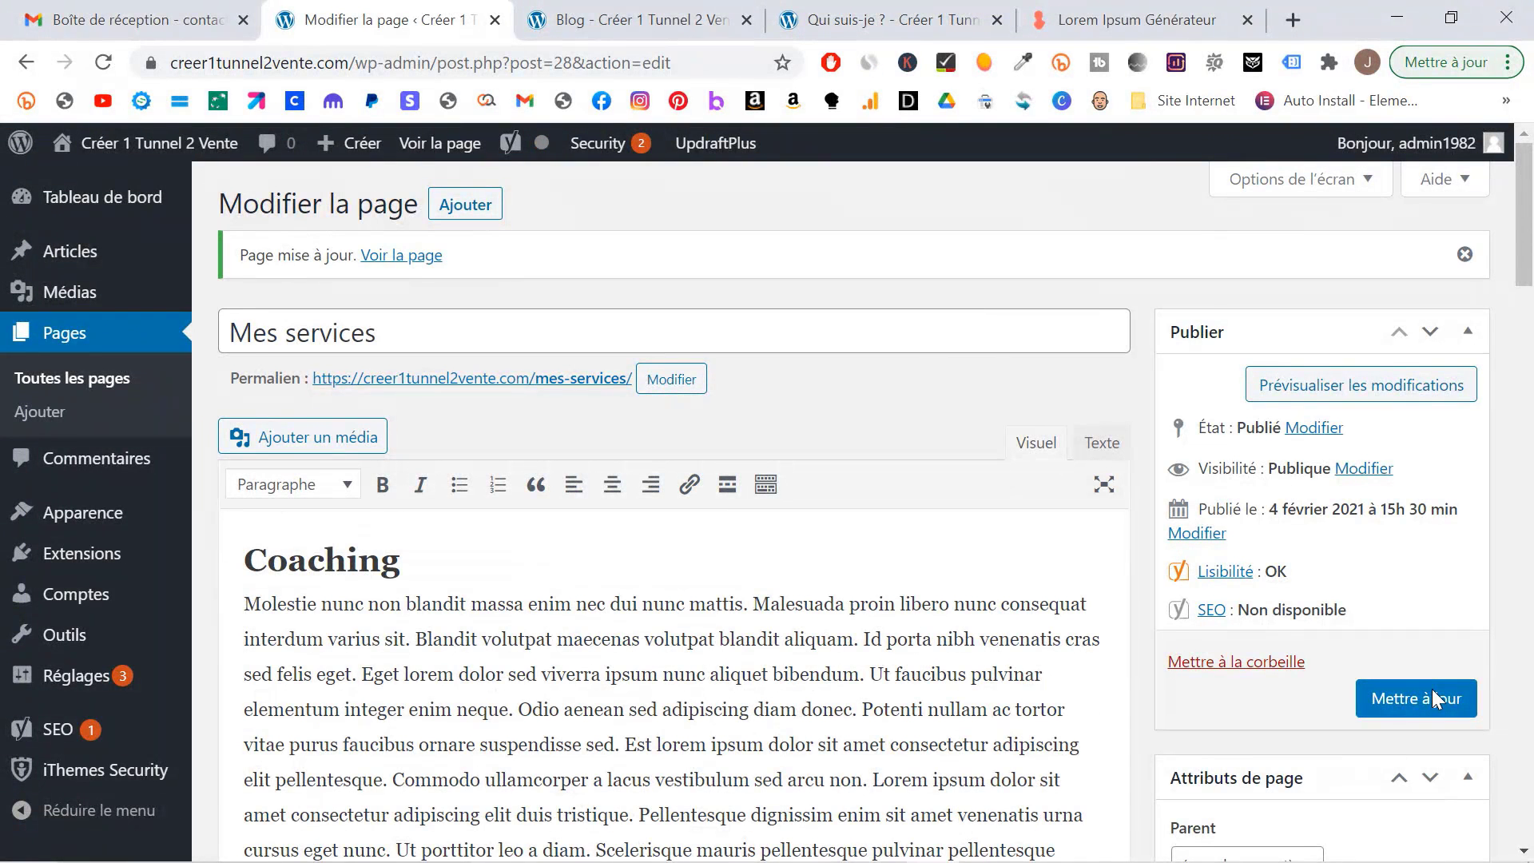
{"action": "left_click", "coordinate": [89, 378]}
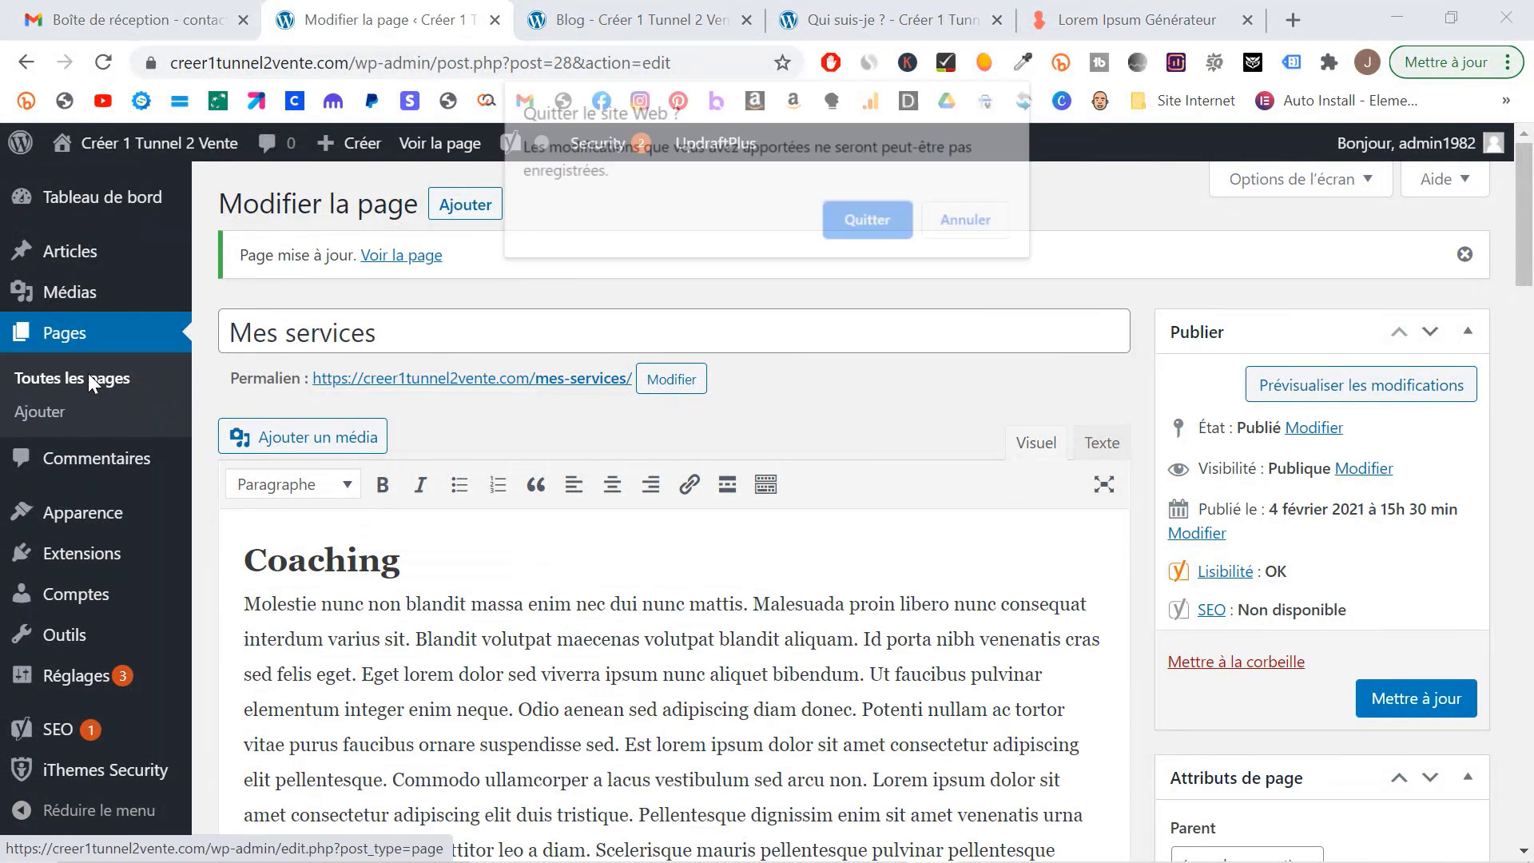
{"action": "left_click", "coordinate": [850, 227]}
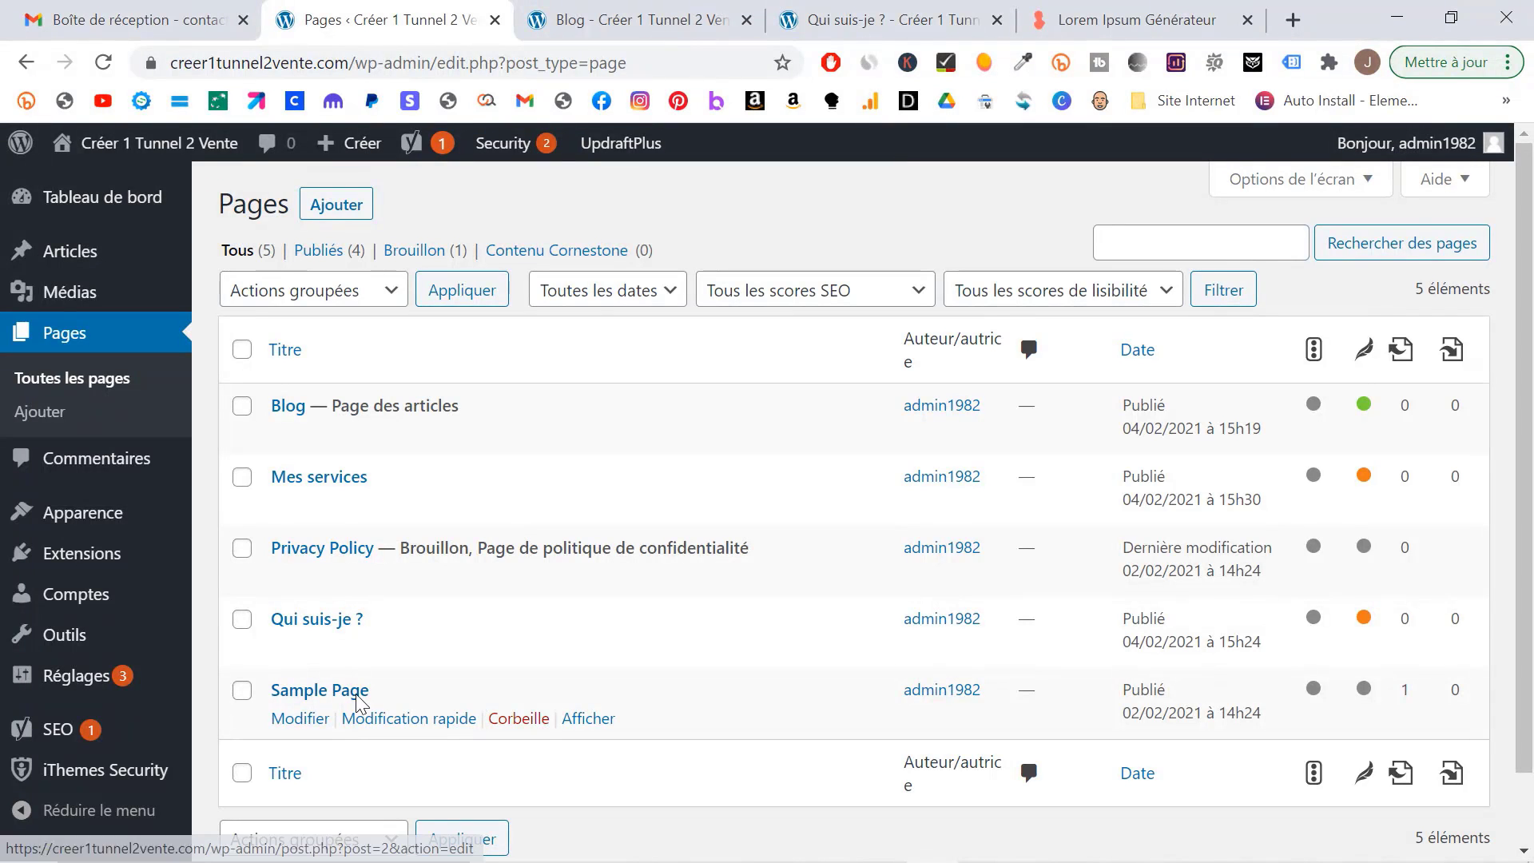
- View the default "Sample Page" in a new tab and read through its example content
{"action": "left_click", "coordinate": [575, 720], "text": "ctrl"}
{"action": "left_click", "coordinate": [721, 16]}
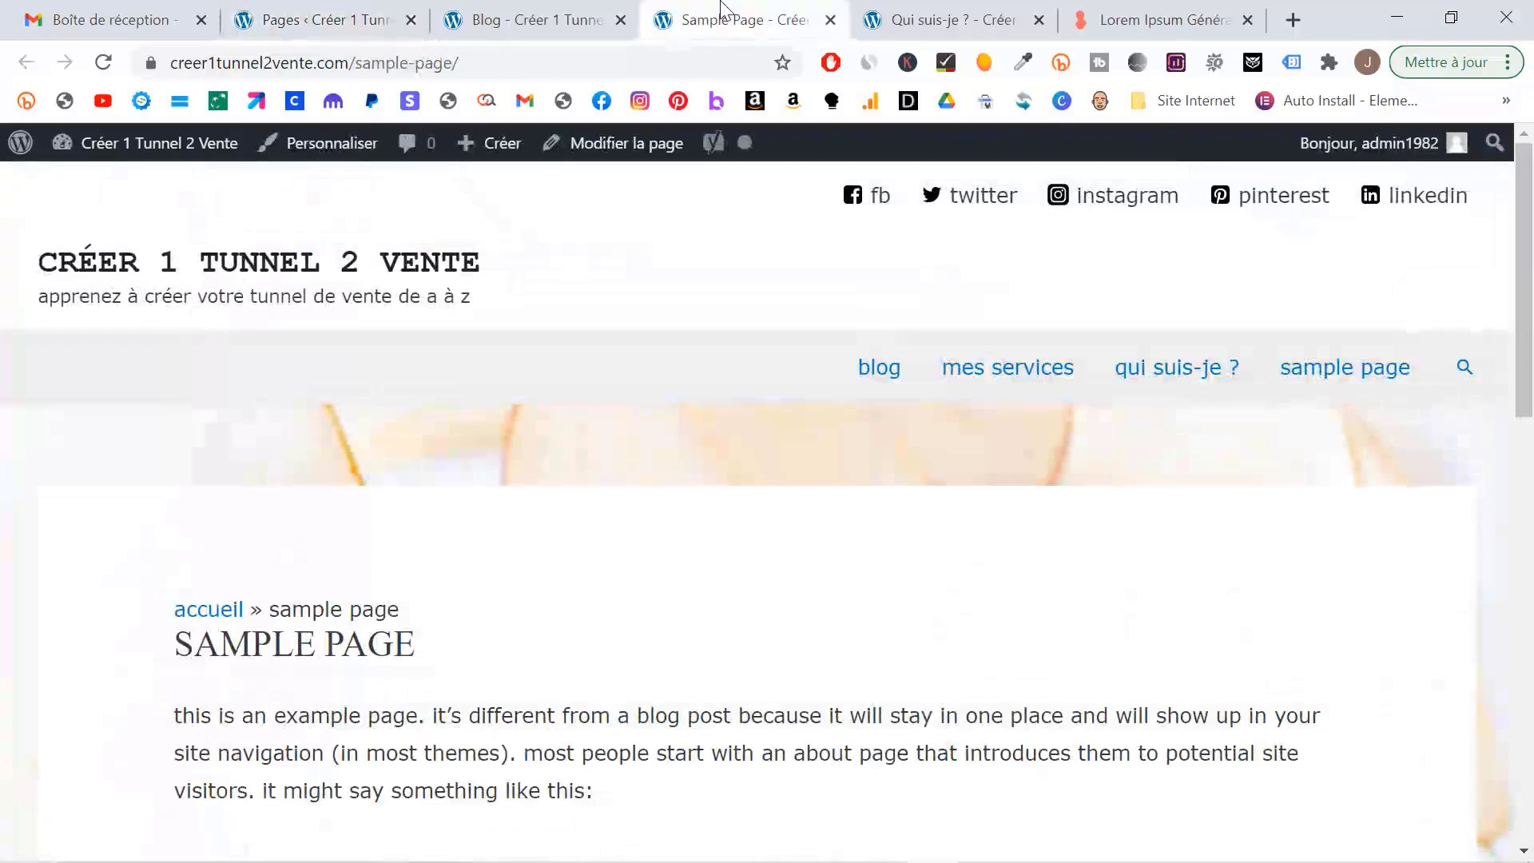
{"action": "scroll", "coordinate": [647, 601], "scroll_direction": "down", "scroll_amount": 6}
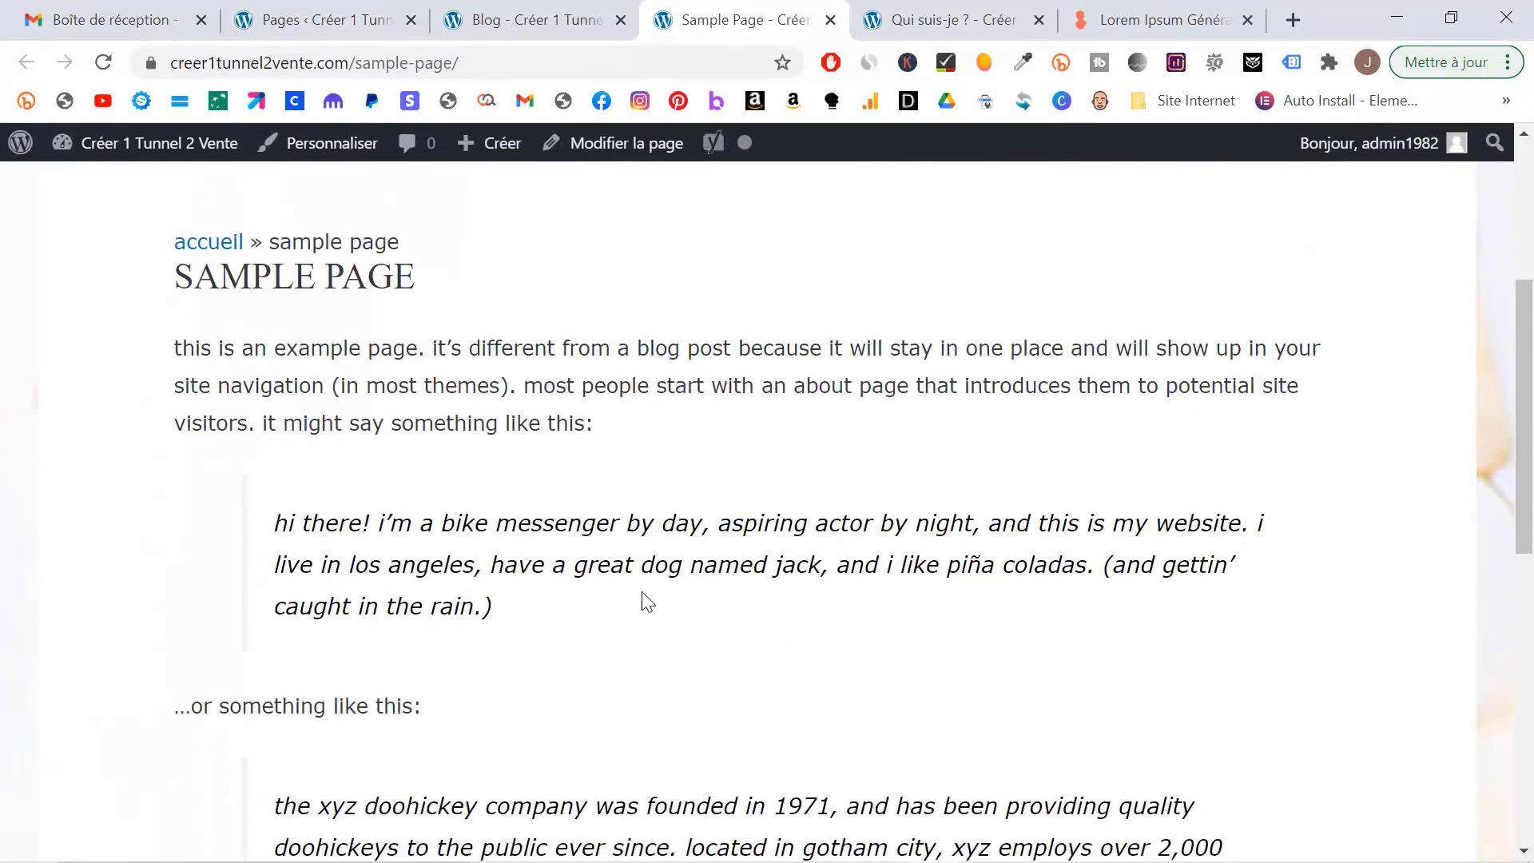
{"action": "scroll", "coordinate": [646, 600], "scroll_direction": "down", "scroll_amount": 8}
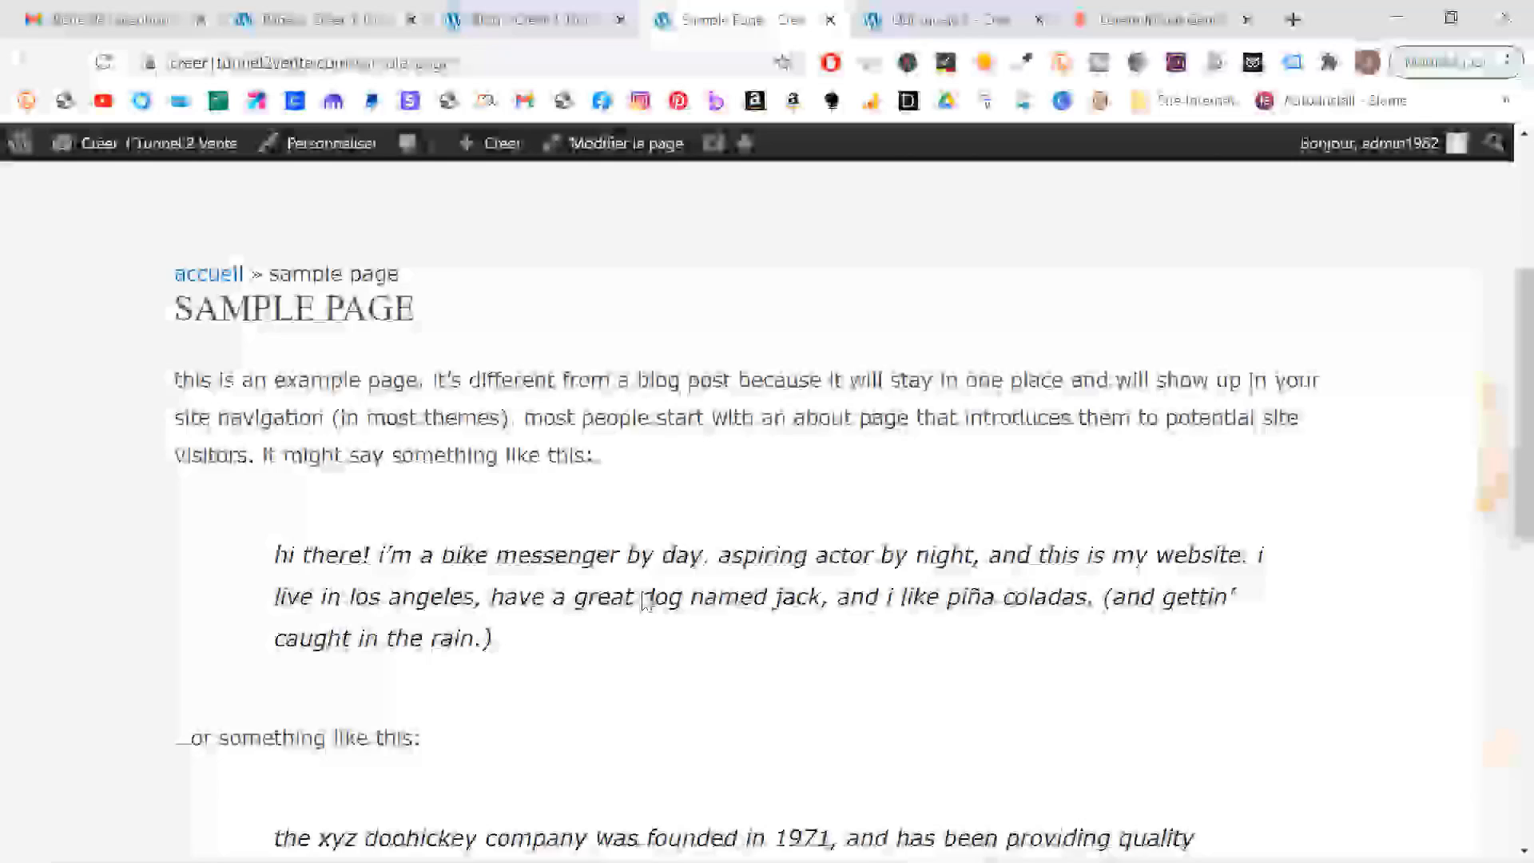
- Preview the draft "Privacy Policy" page from the page list and review all its sections
{"action": "left_click", "coordinate": [323, 19]}
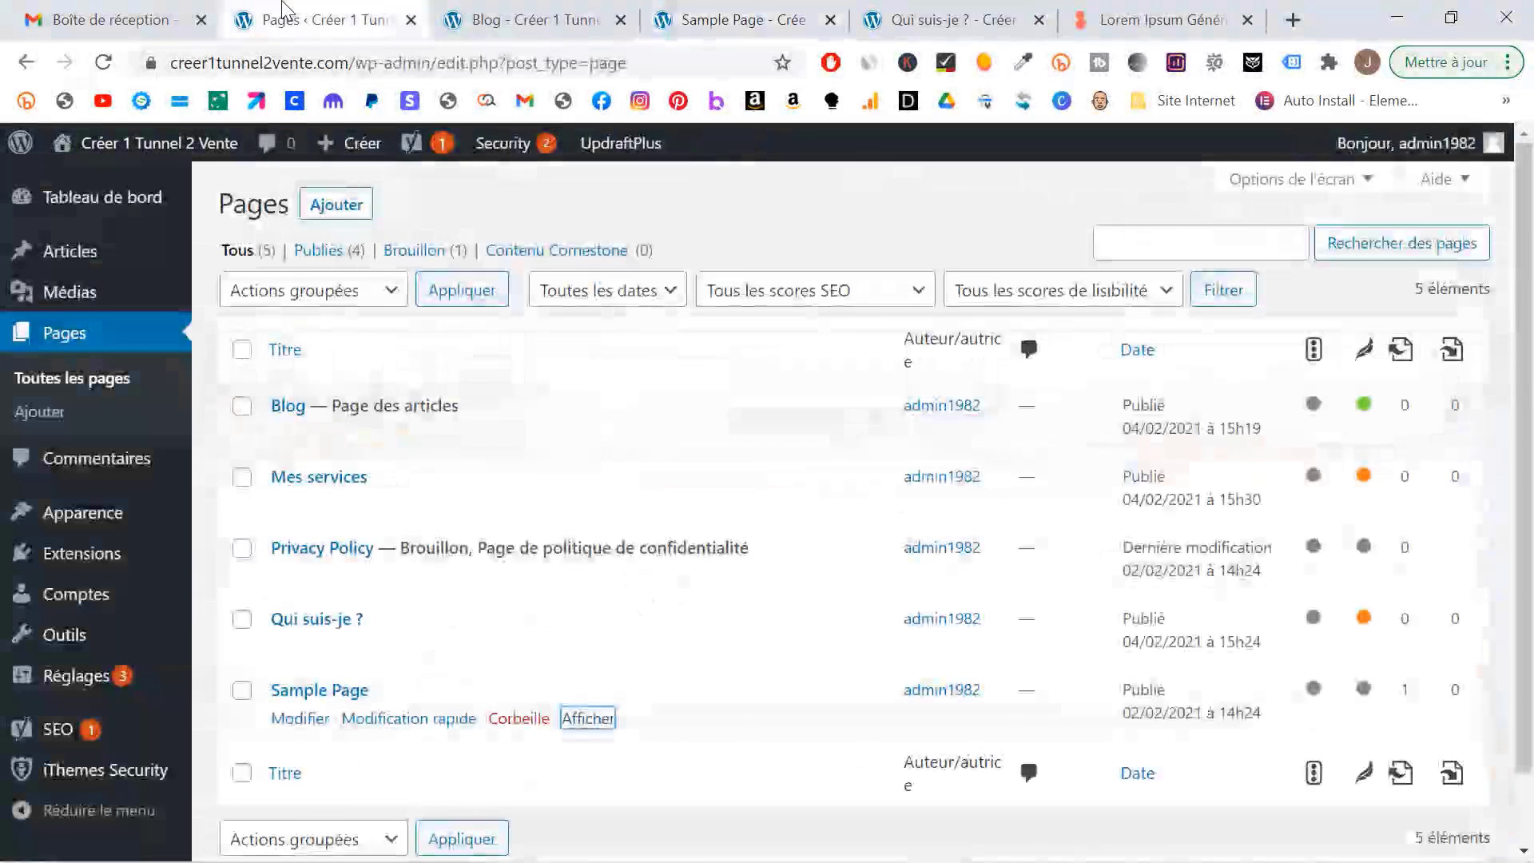
{"action": "mouse_move", "coordinate": [411, 547]}
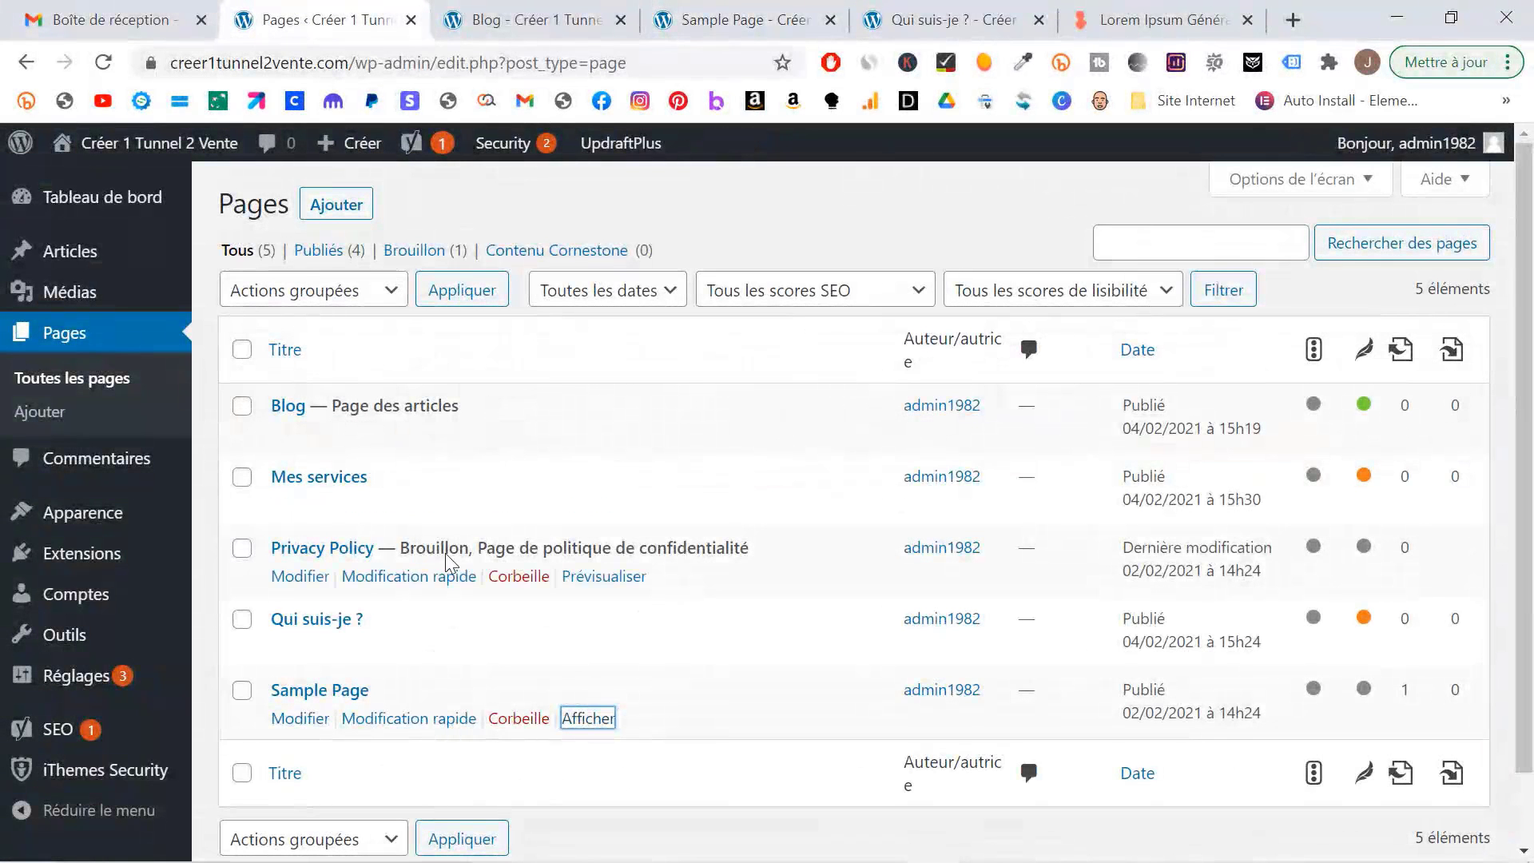
{"action": "left_click", "coordinate": [600, 576]}
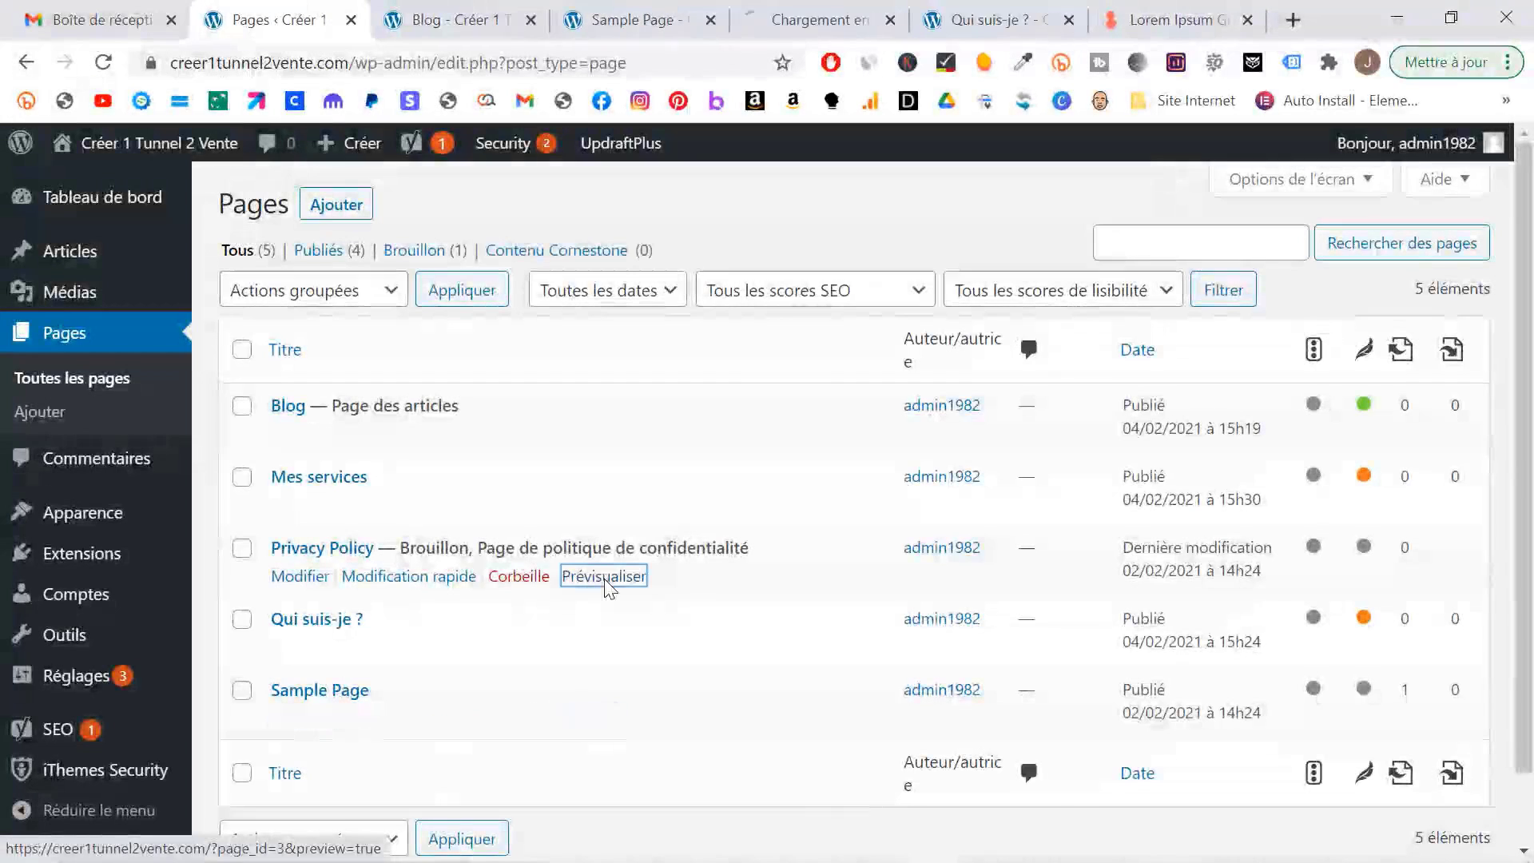
{"action": "left_click", "coordinate": [799, 19]}
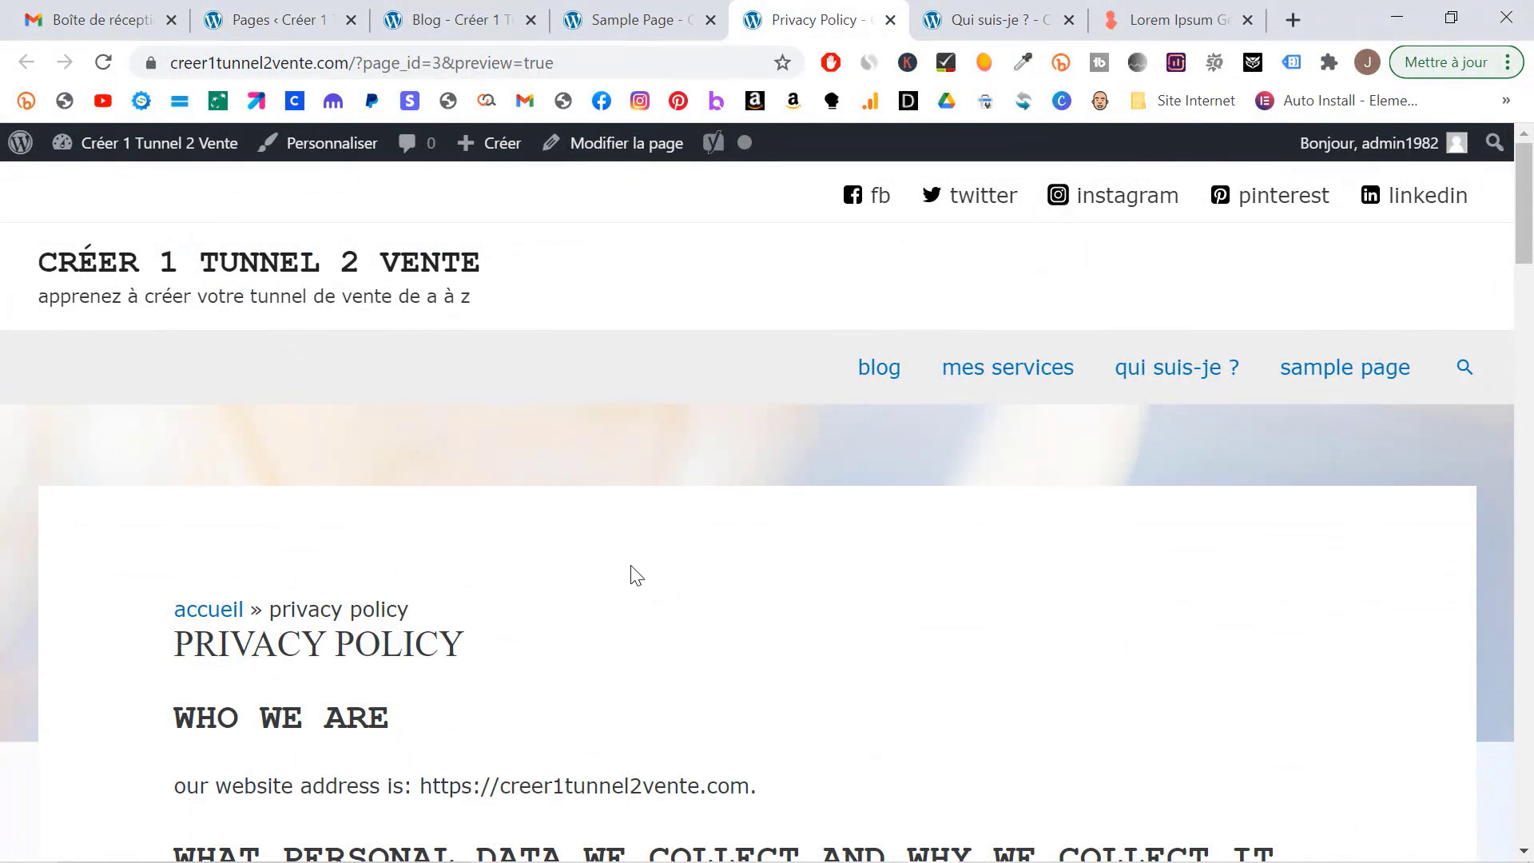
{"action": "scroll", "coordinate": [633, 575], "scroll_direction": "down", "scroll_amount": 10}
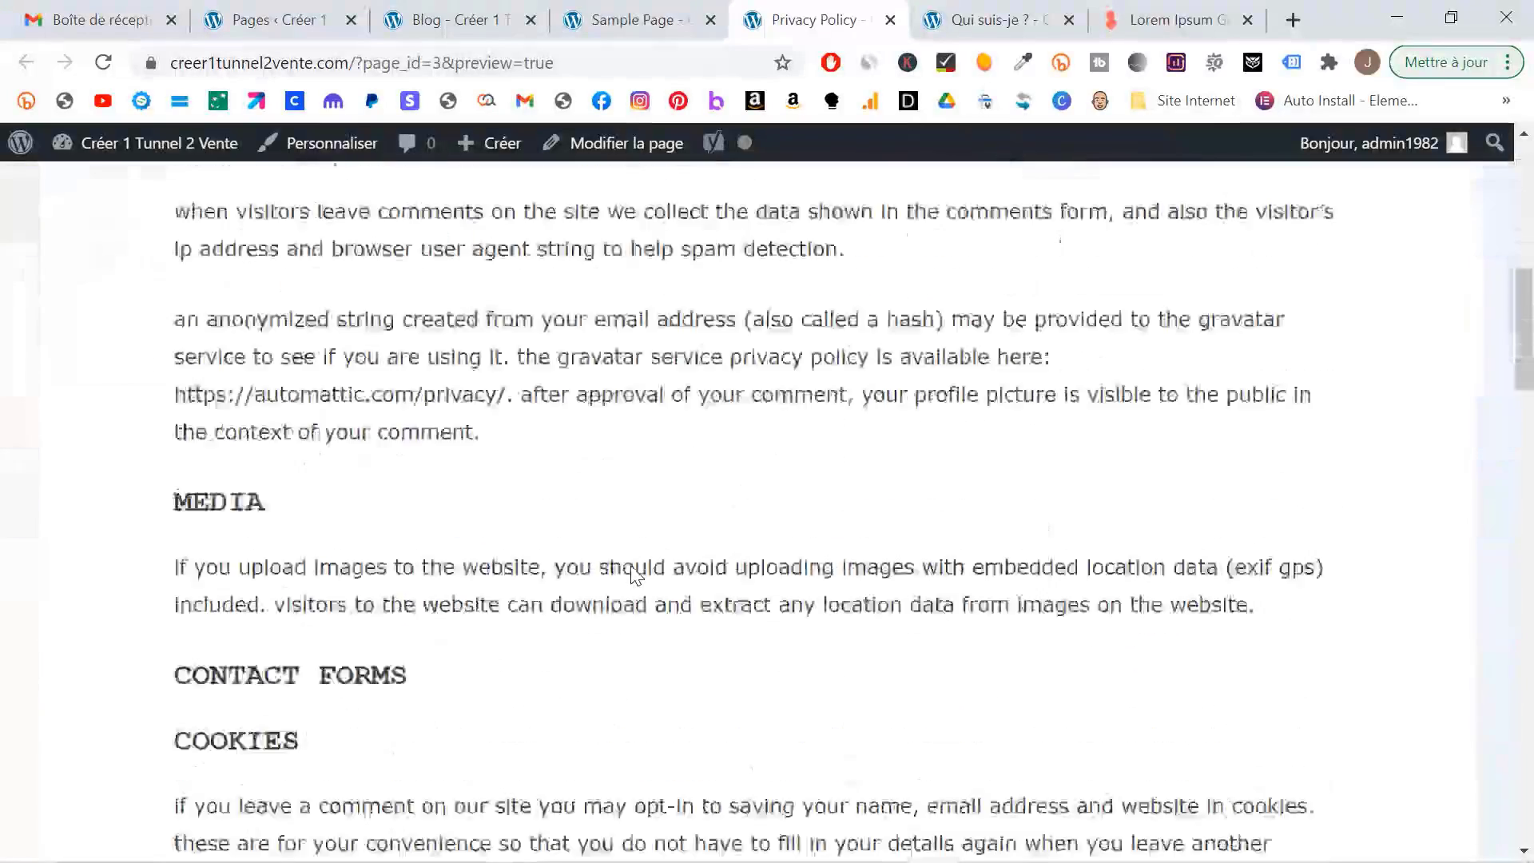
{"action": "scroll", "coordinate": [633, 575], "scroll_direction": "down", "scroll_amount": 20}
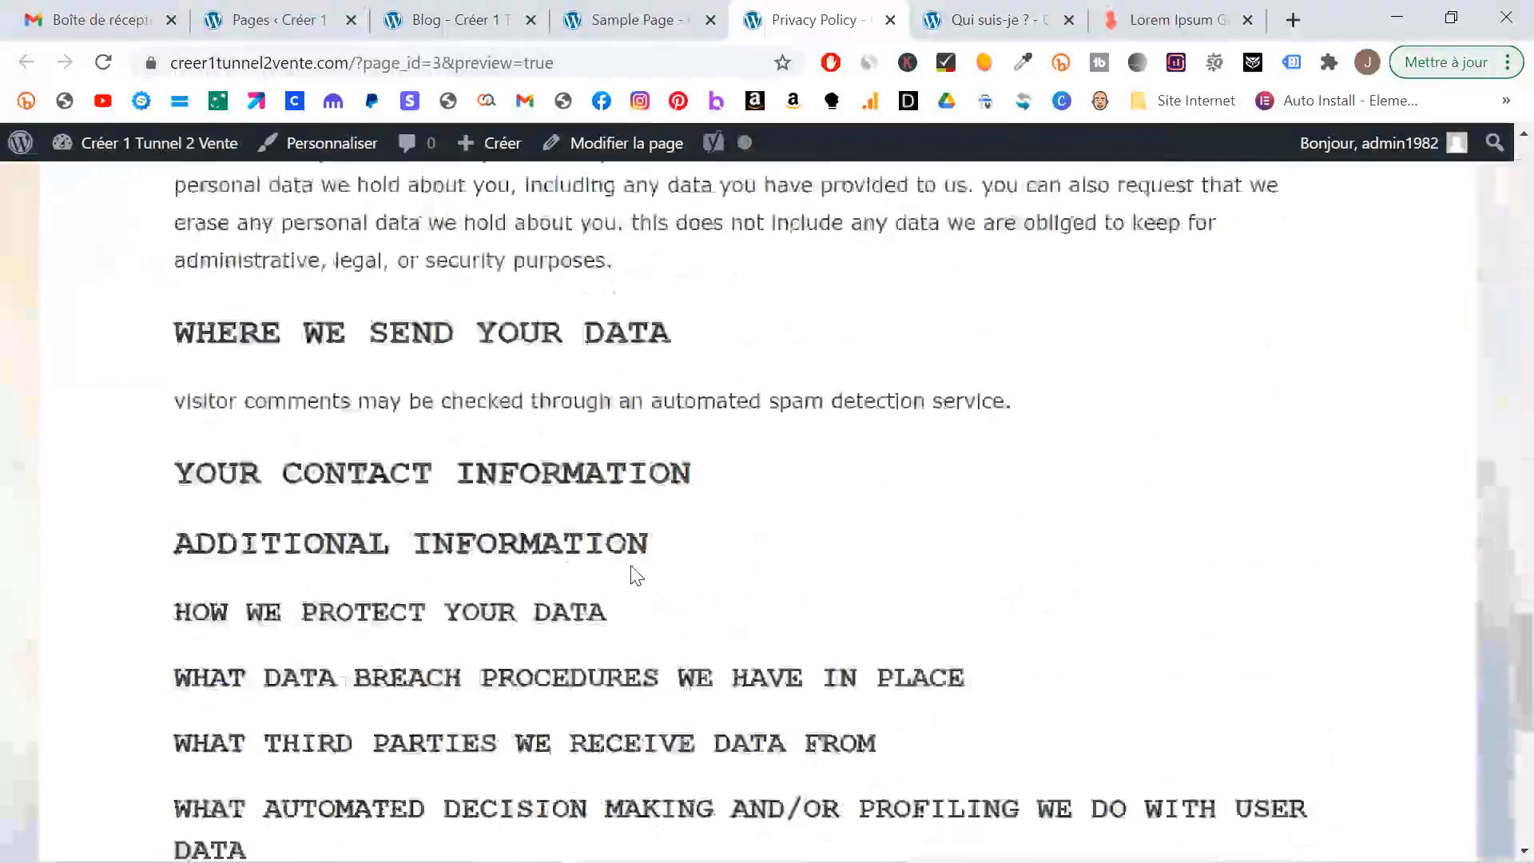
{"action": "scroll", "coordinate": [636, 573], "scroll_direction": "down", "scroll_amount": 8}
{"action": "scroll", "coordinate": [631, 571], "scroll_direction": "up", "scroll_amount": 20}
- Return to the admin list of pages by way of the open sample page and blog views
{"action": "left_click", "coordinate": [631, 19]}
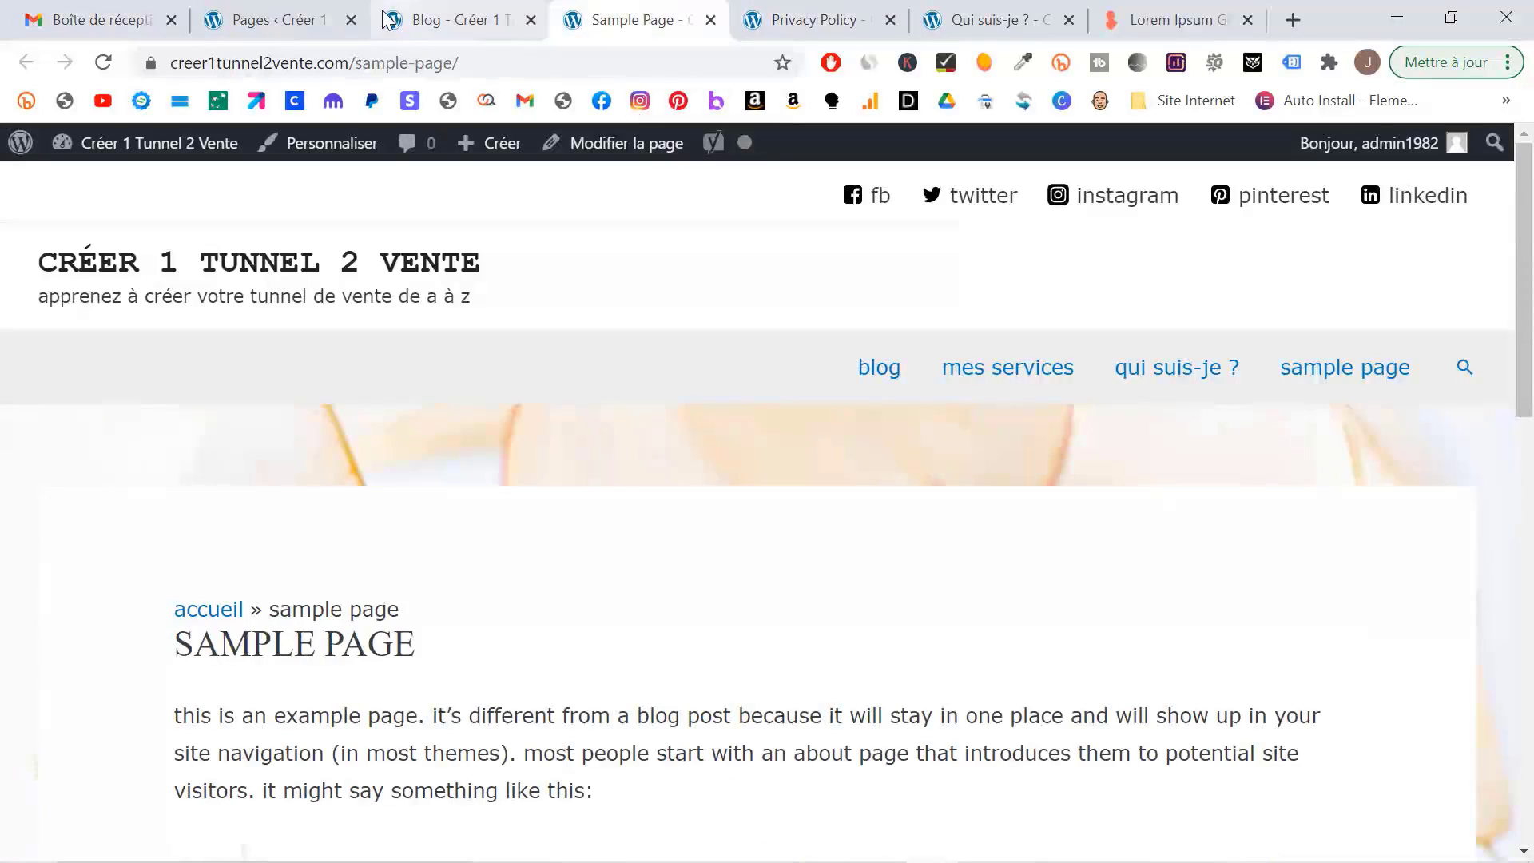
{"action": "left_click", "coordinate": [389, 19]}
{"action": "left_click", "coordinate": [296, 17]}
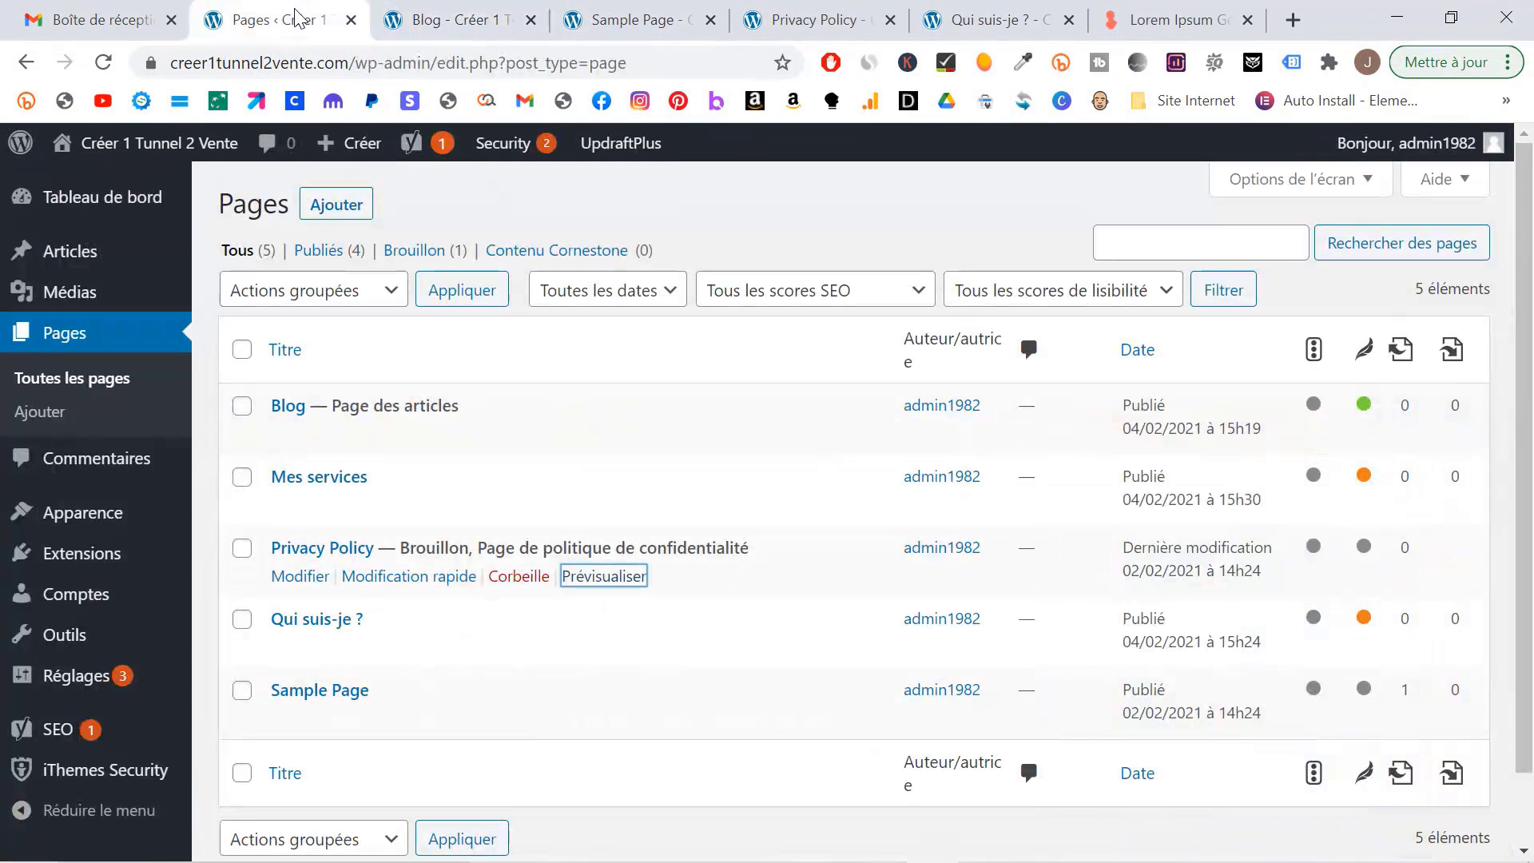